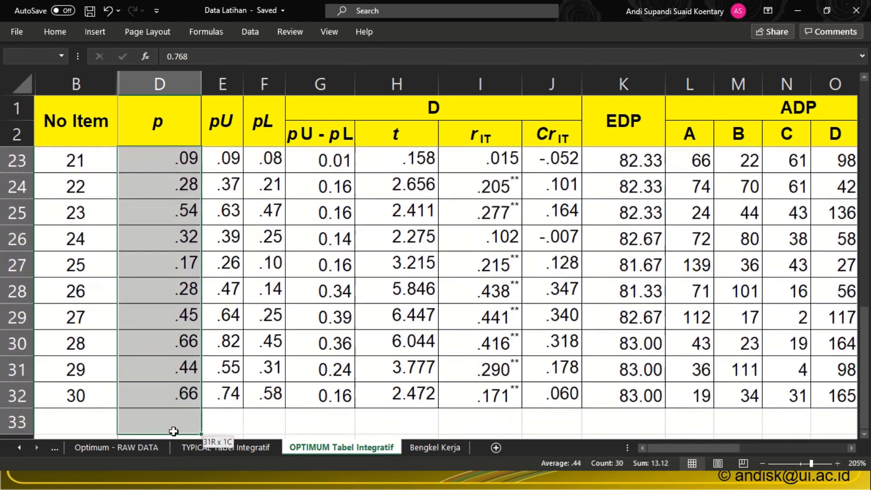
Copy the selected p values for all 30 items and paste them as values into a new worksheet starting at B2
{"action": "key", "text": "ctrl+c"}
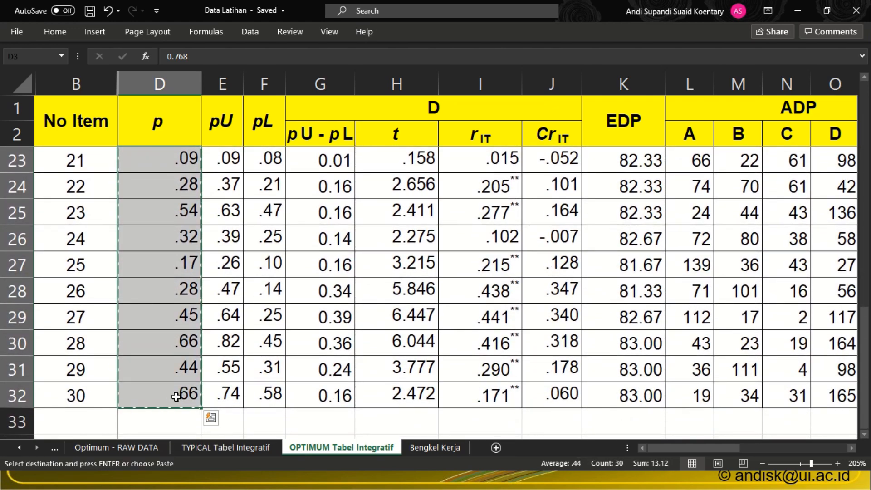
{"action": "left_click", "coordinate": [424, 447]}
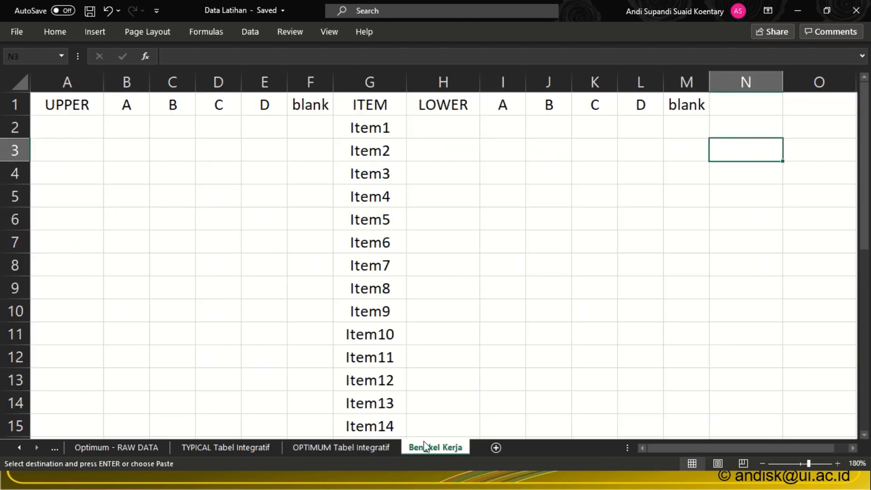
{"action": "left_click", "coordinate": [495, 448]}
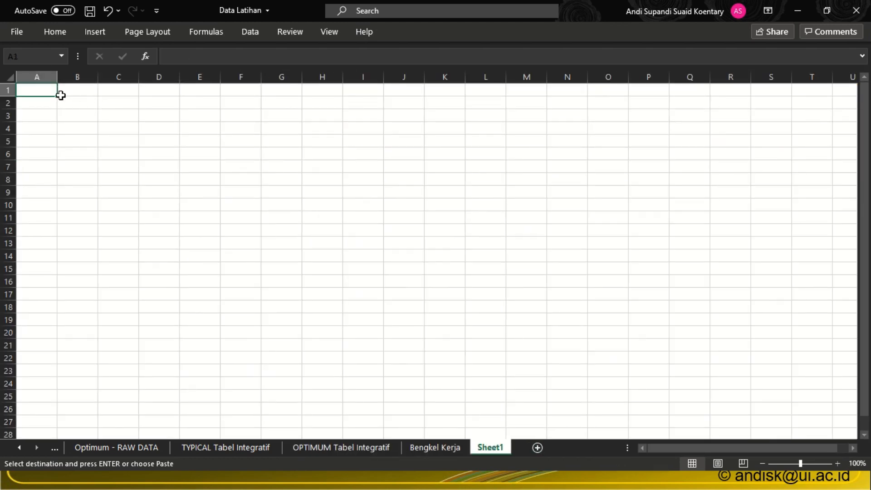
{"action": "right_click", "coordinate": [76, 104]}
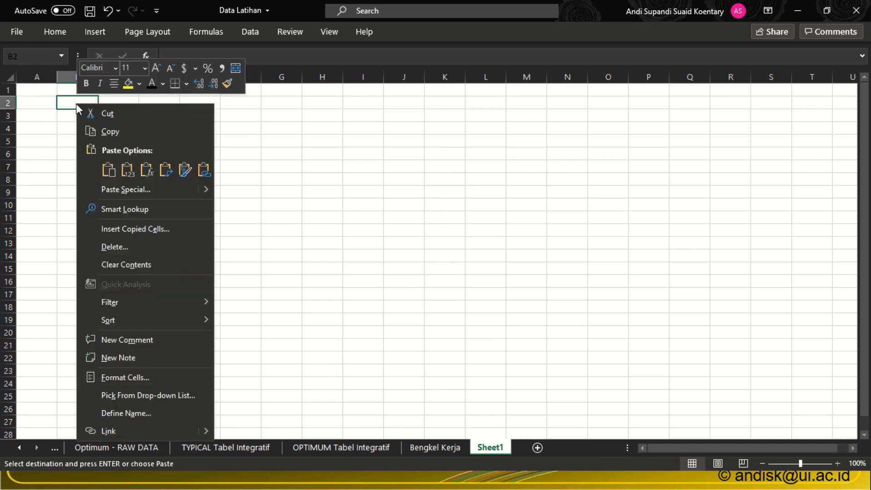
{"action": "left_click", "coordinate": [138, 173]}
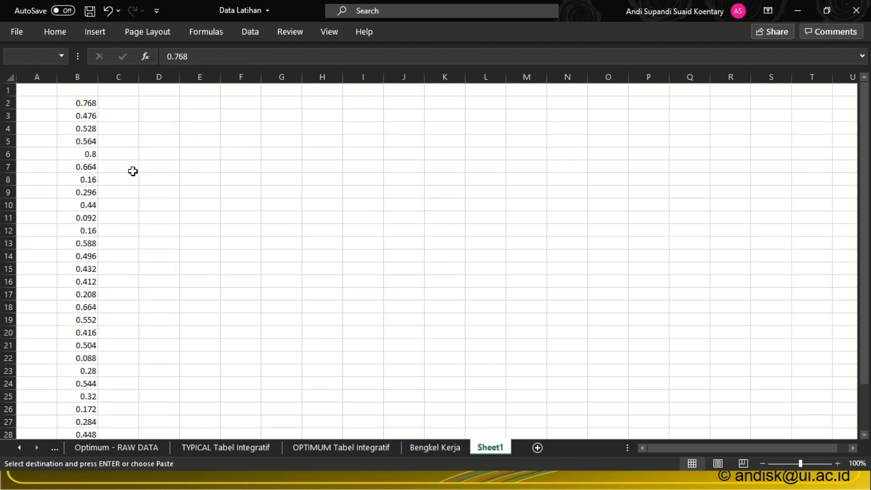
Enter the column header ITEM in cell A1 of the new sheet
{"action": "left_click", "coordinate": [36, 94]}
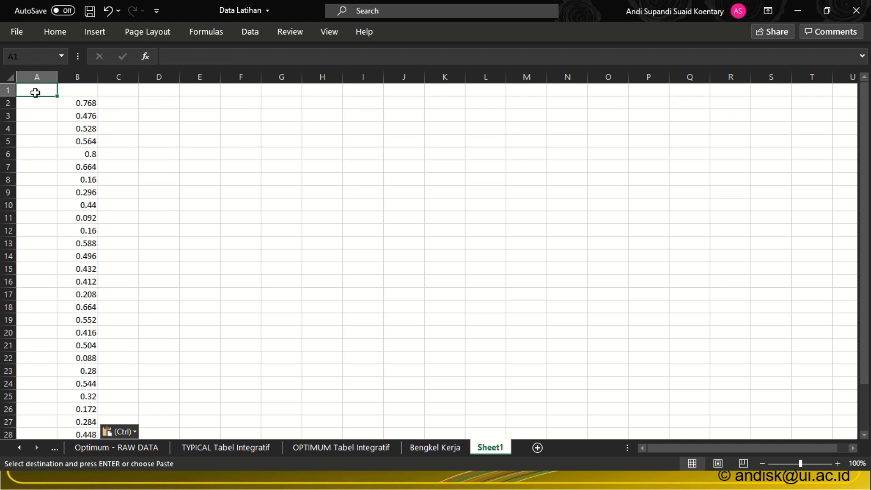
{"action": "scroll", "coordinate": [115, 195], "scroll_direction": "up", "scroll_amount": 8, "text": "ctrl"}
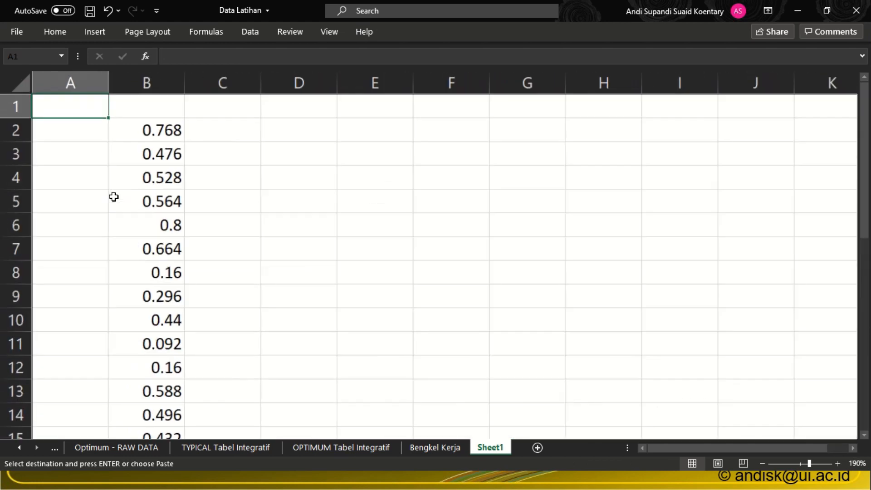
{"action": "scroll", "coordinate": [115, 194], "scroll_direction": "up", "scroll_amount": 2, "text": "ctrl"}
{"action": "type", "text": "item"}
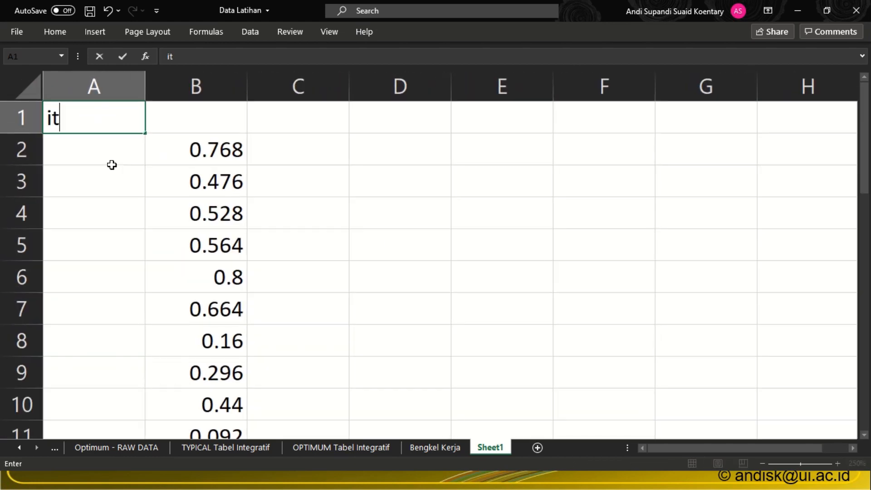
{"action": "key", "text": "BackSpace"}
{"action": "key", "text": "BackSpace"}
{"action": "key", "text": "BackSpace"}
{"action": "key", "text": "BackSpace"}
{"action": "type", "text": "ITEM"}
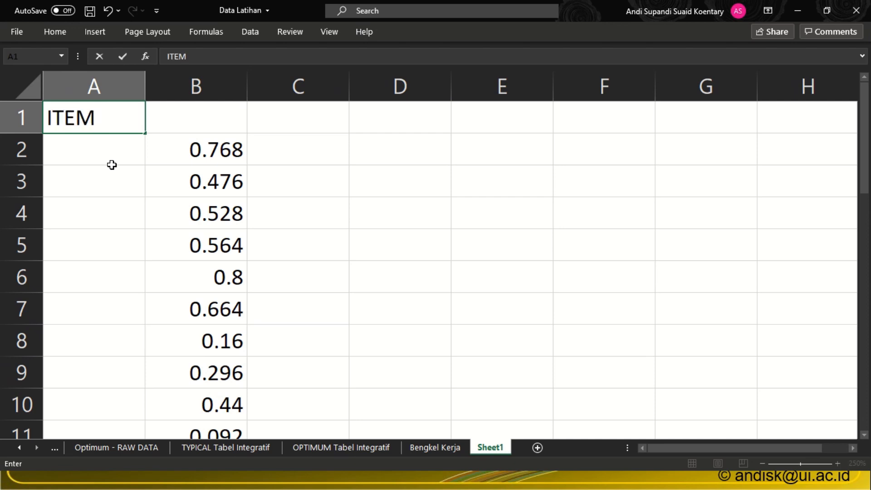
Enter Item1 in A2 and fill the series down column A to Item30, alongside the p values
{"action": "left_click", "coordinate": [107, 148]}
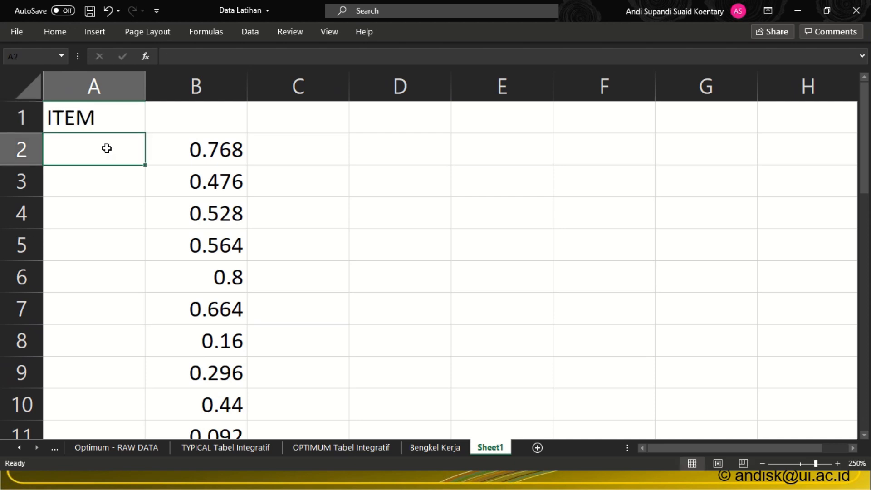
{"action": "type", "text": "Item1"}
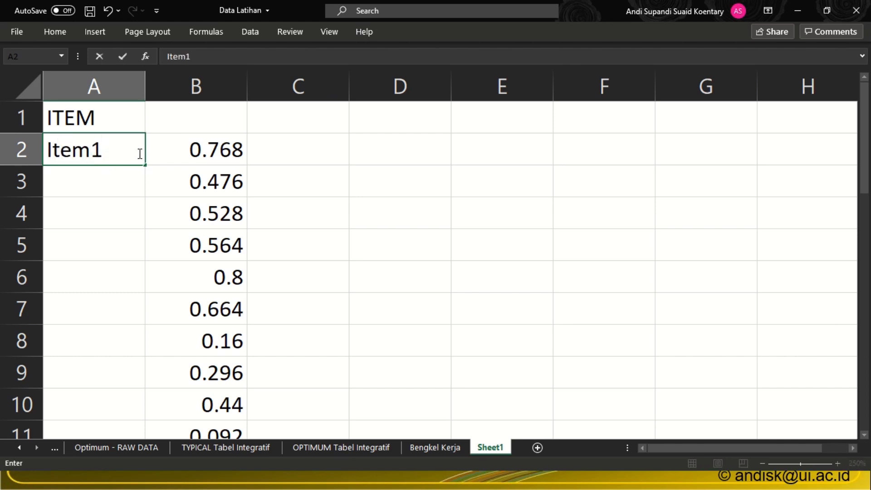
{"action": "left_click_drag", "start_coordinate": [140, 230], "coordinate": [138, 223]}
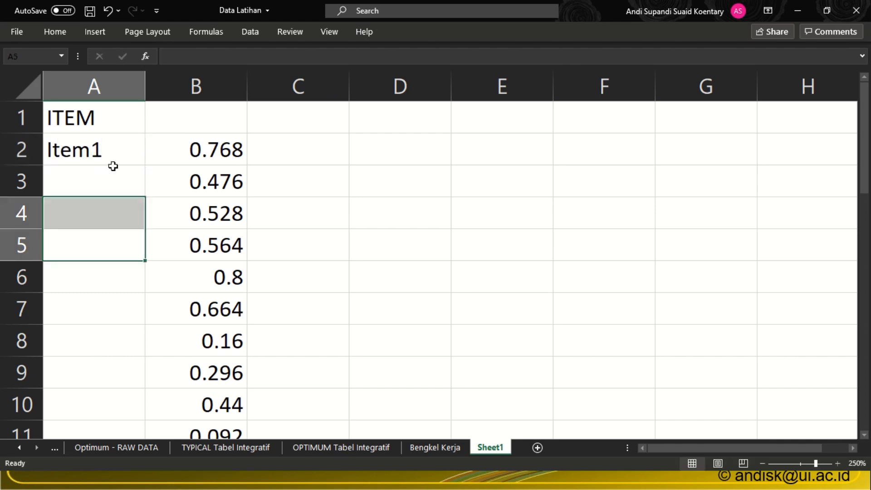
{"action": "left_click", "coordinate": [107, 155]}
{"action": "left_click_drag", "start_coordinate": [142, 164], "coordinate": [126, 344]}
{"action": "scroll", "coordinate": [155, 318], "scroll_direction": "up", "scroll_amount": 8}
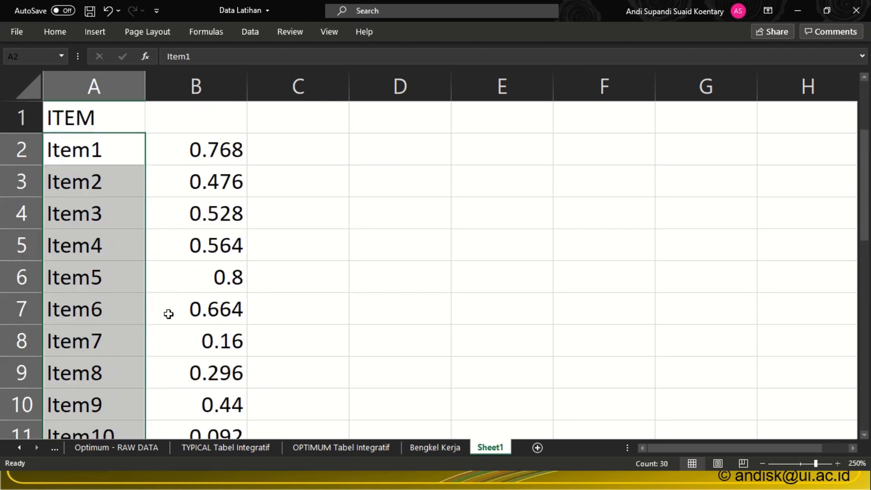
Enter the header p in B1 and format it in italics
{"action": "left_click", "coordinate": [207, 128]}
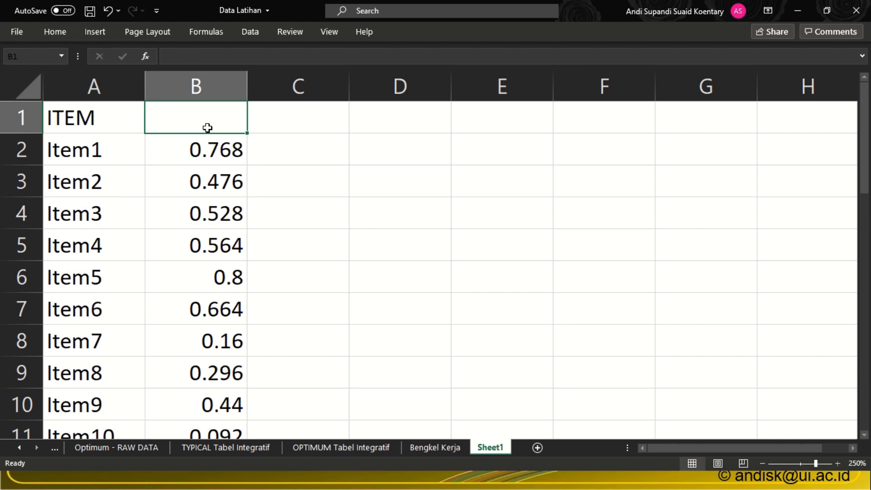
{"action": "type", "text": "p"}
{"action": "left_click", "coordinate": [300, 235]}
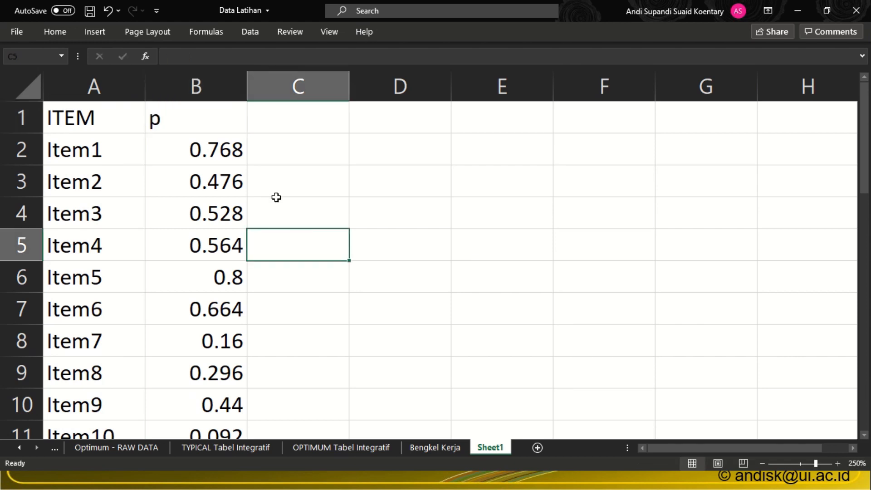
{"action": "left_click", "coordinate": [186, 120]}
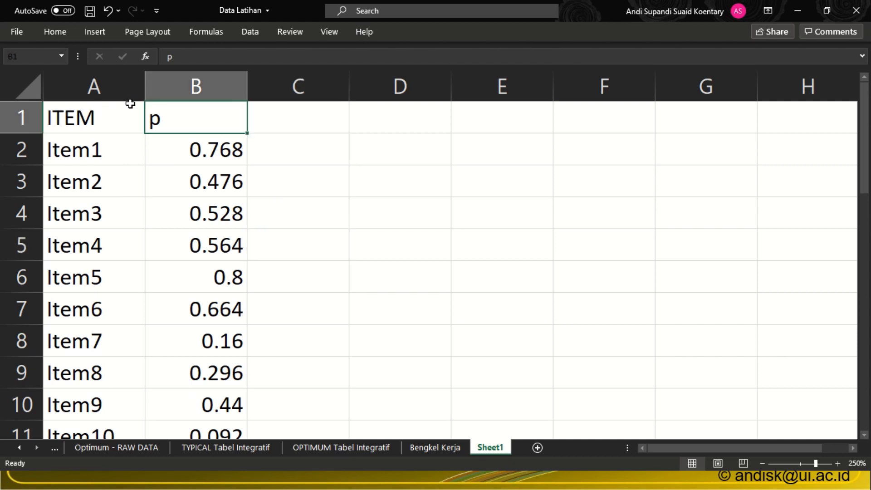
{"action": "left_click", "coordinate": [49, 29]}
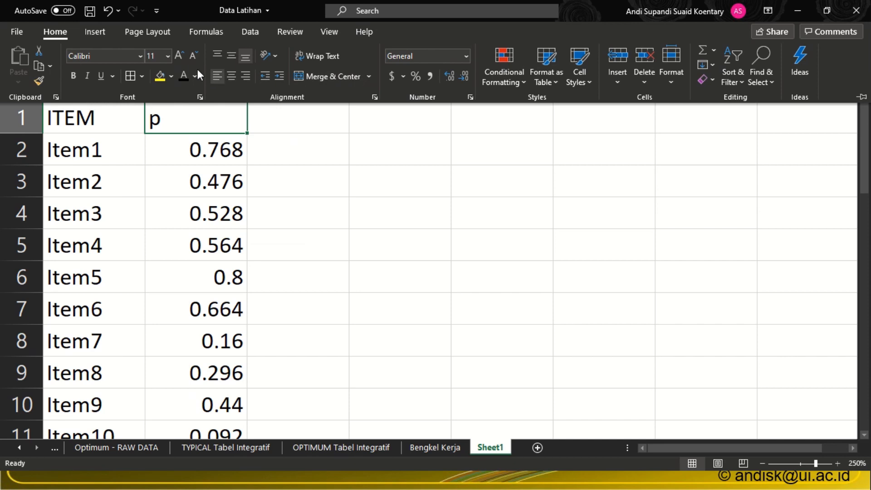
{"action": "left_click", "coordinate": [89, 73]}
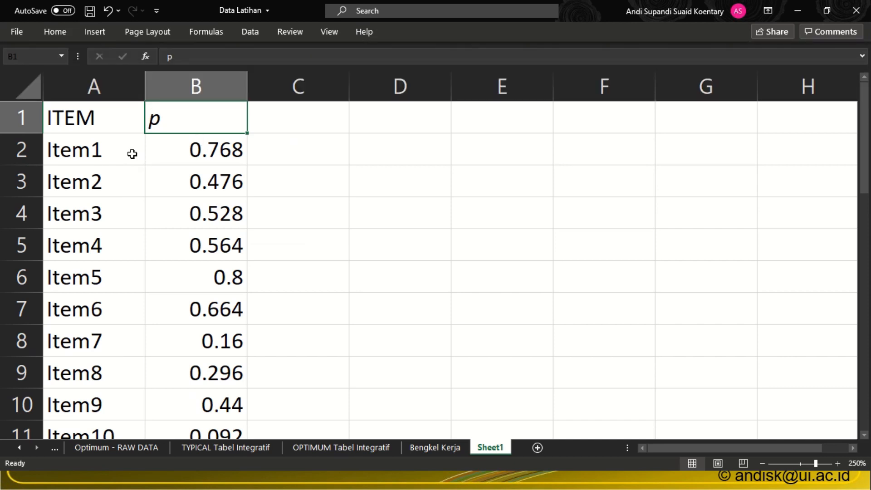
{"action": "left_click_drag", "start_coordinate": [111, 150], "coordinate": [97, 315]}
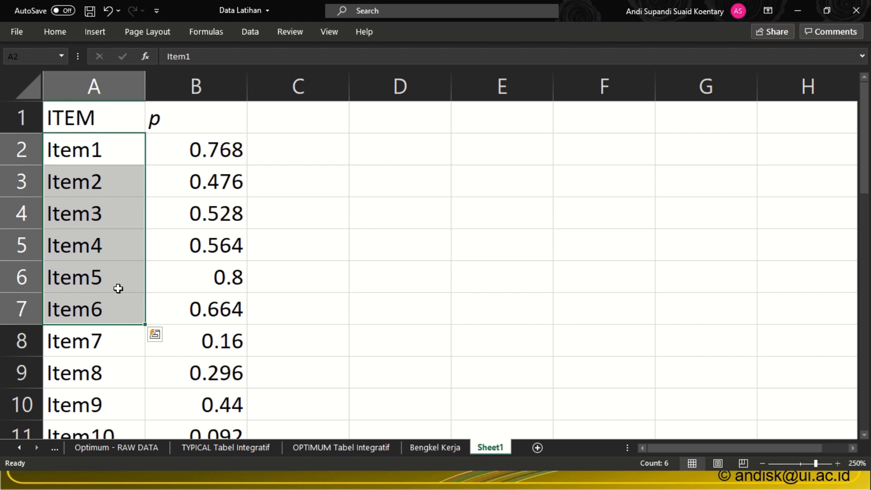
{"action": "left_click", "coordinate": [177, 221]}
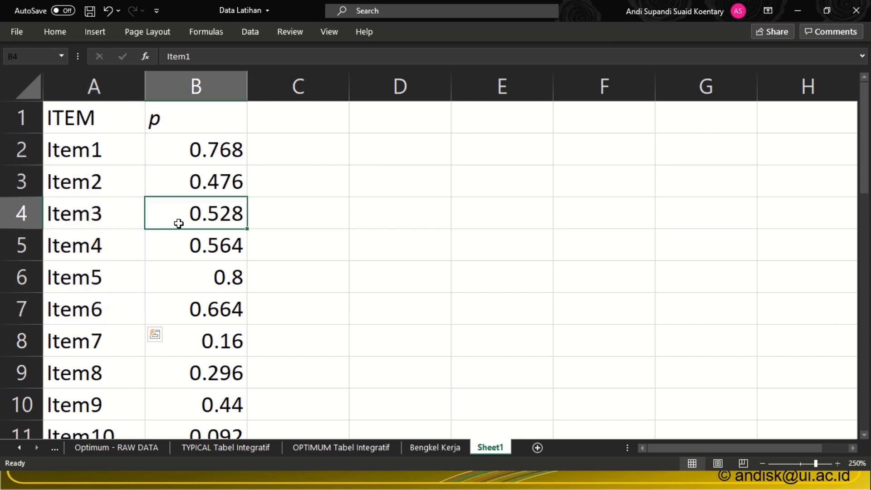
{"action": "left_click_drag", "start_coordinate": [95, 150], "coordinate": [57, 445]}
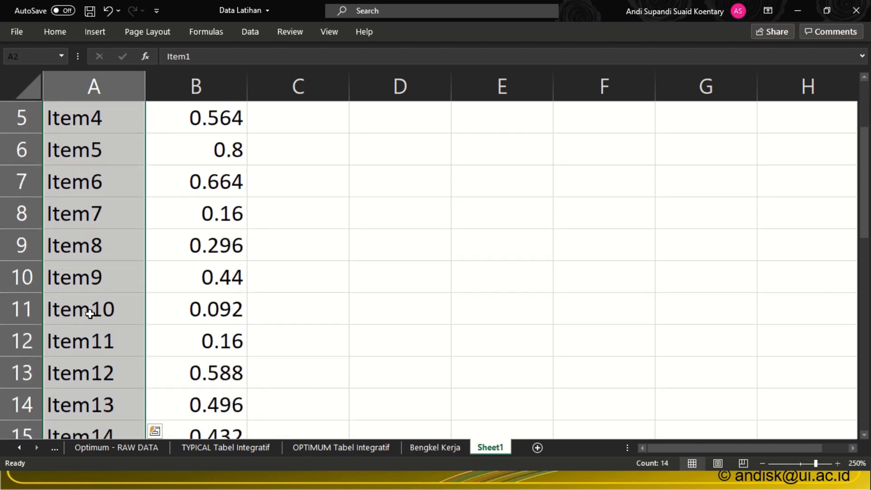
{"action": "scroll", "coordinate": [88, 307], "scroll_direction": "up", "scroll_amount": 2}
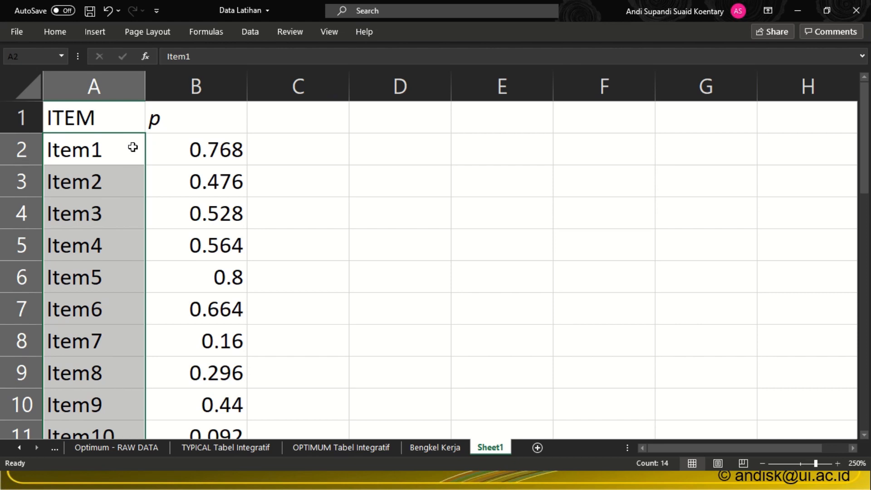
{"action": "left_click", "coordinate": [125, 188]}
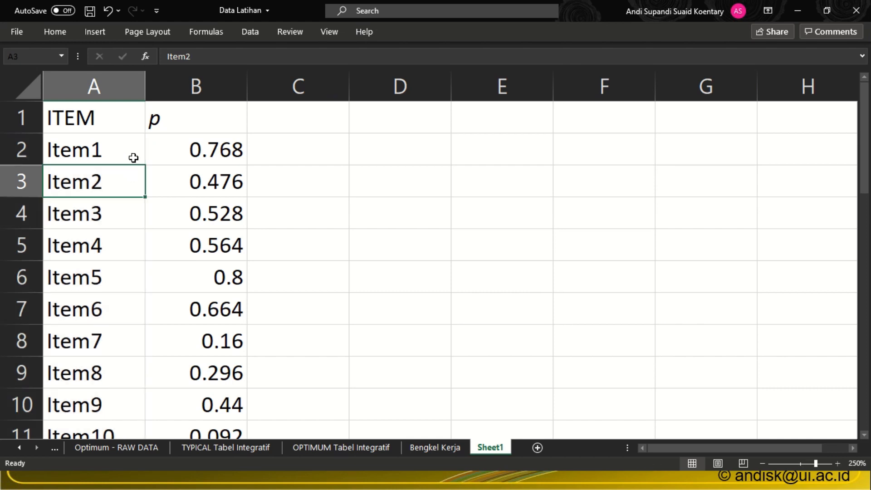
Sort the item table by column p on cell values, from smallest to largest
{"action": "left_click", "coordinate": [132, 118]}
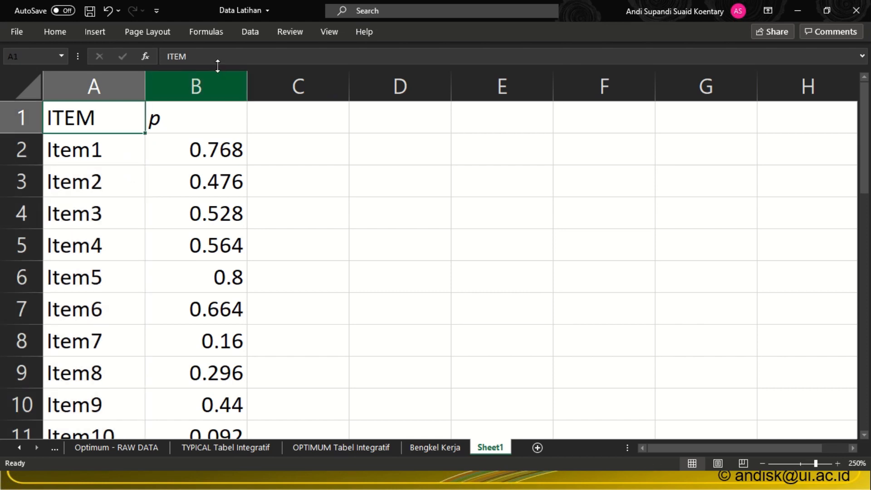
{"action": "left_click", "coordinate": [249, 33]}
{"action": "left_click", "coordinate": [381, 63]}
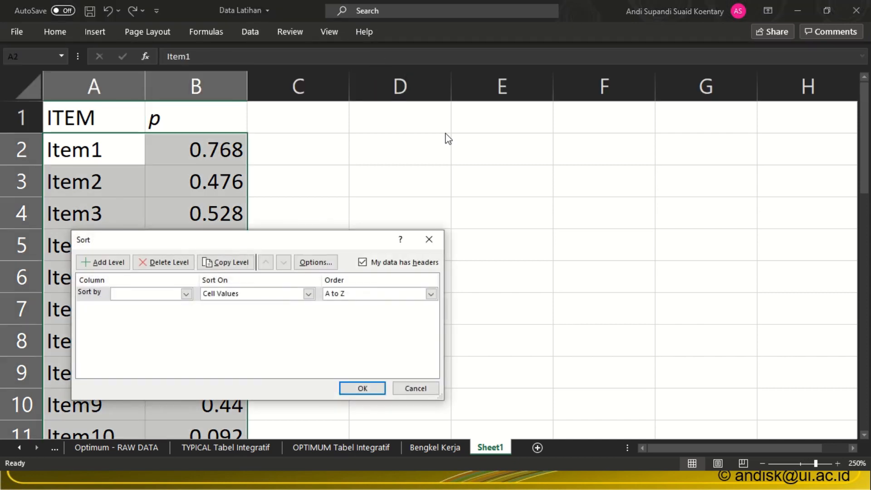
{"action": "left_click", "coordinate": [186, 295]}
{"action": "left_click", "coordinate": [165, 314]}
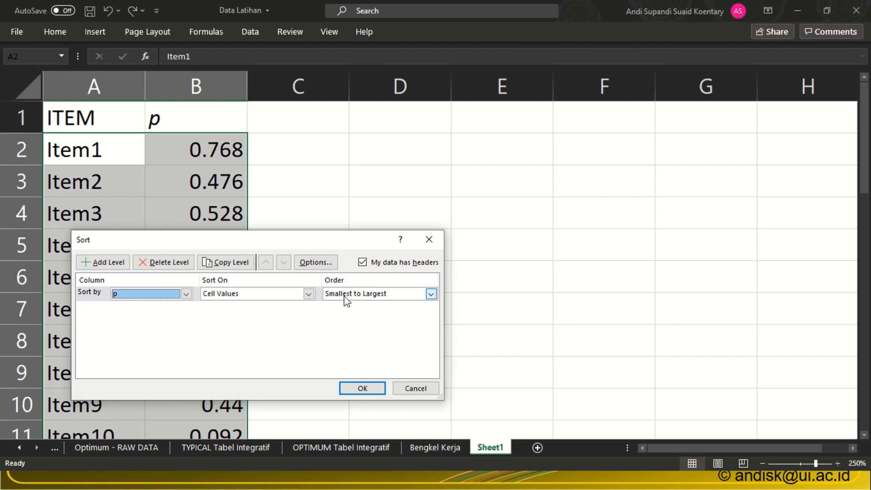
{"action": "left_click", "coordinate": [363, 389]}
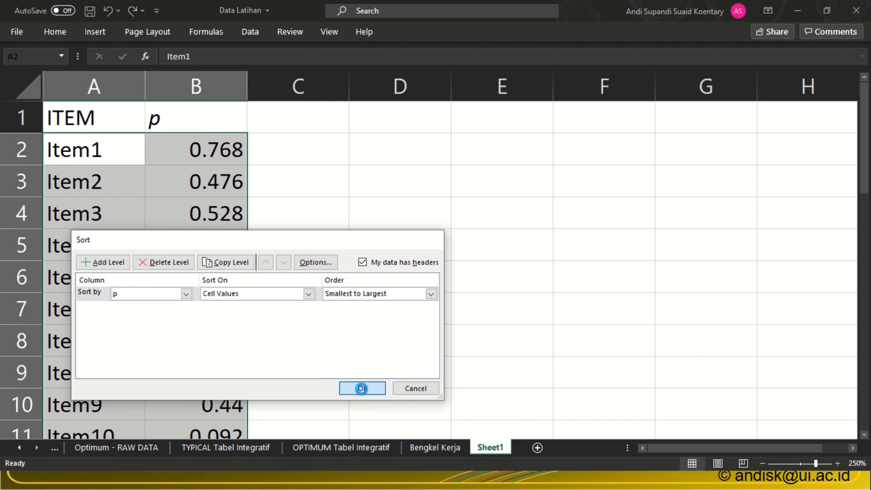
{"action": "left_click", "coordinate": [166, 233]}
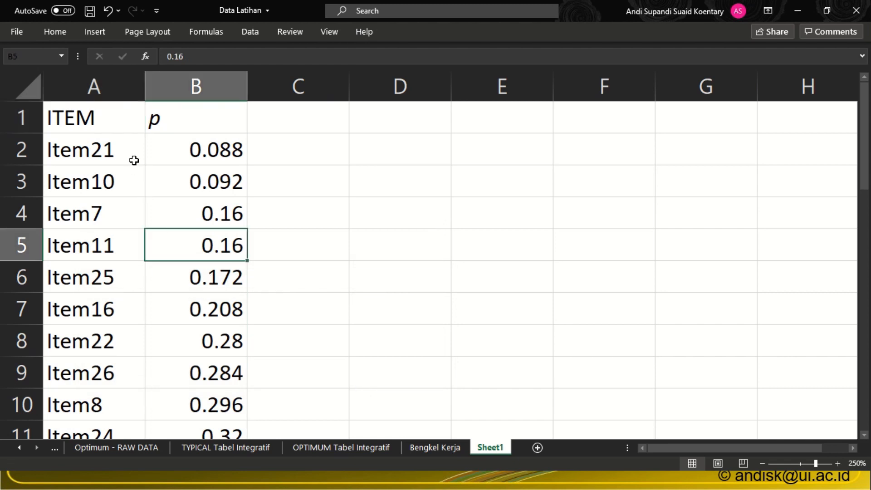
{"action": "left_click", "coordinate": [186, 147]}
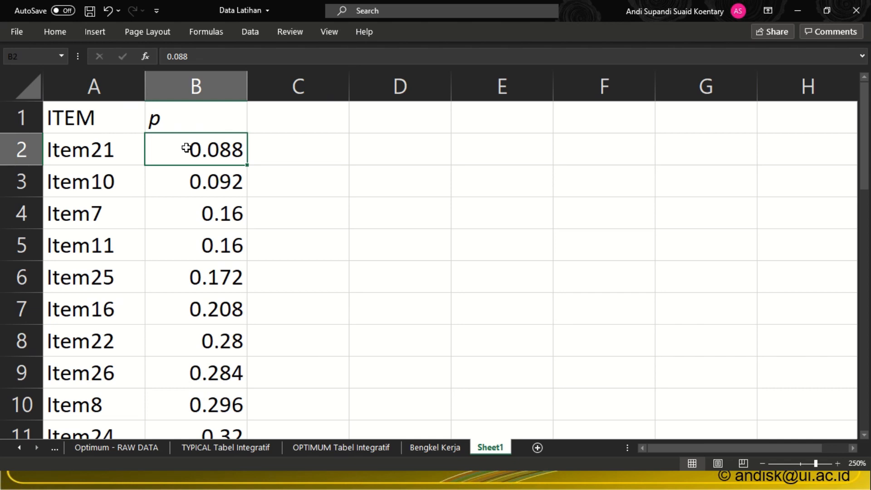
Sort the item table by column p again, with the order set to Largest to Smallest
{"action": "left_click", "coordinate": [169, 120]}
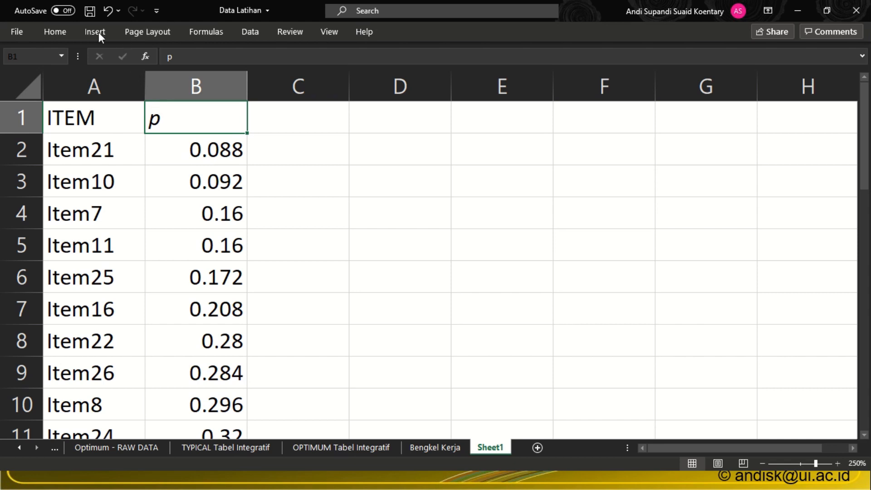
{"action": "left_click", "coordinate": [255, 30]}
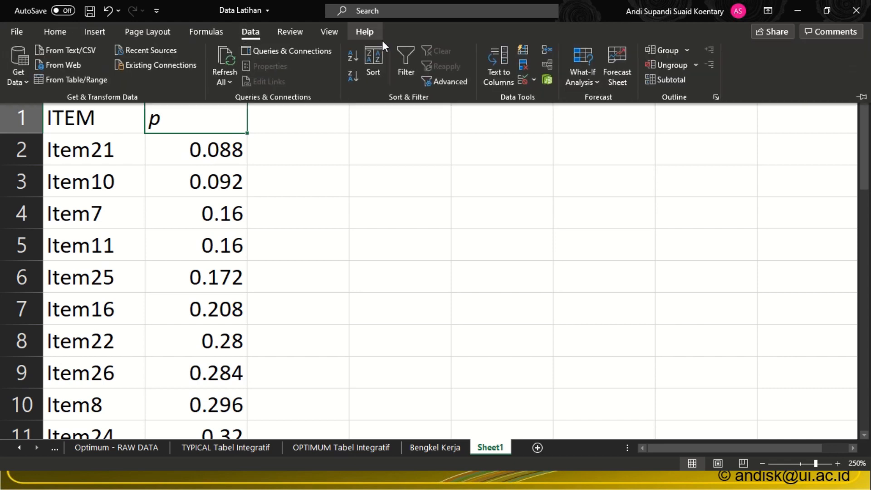
{"action": "left_click", "coordinate": [373, 64]}
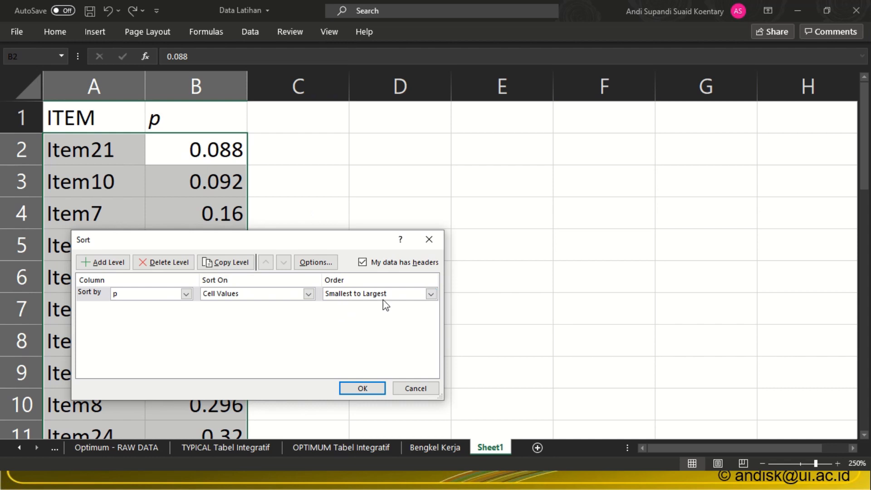
{"action": "left_click", "coordinate": [431, 293]}
{"action": "left_click", "coordinate": [407, 315]}
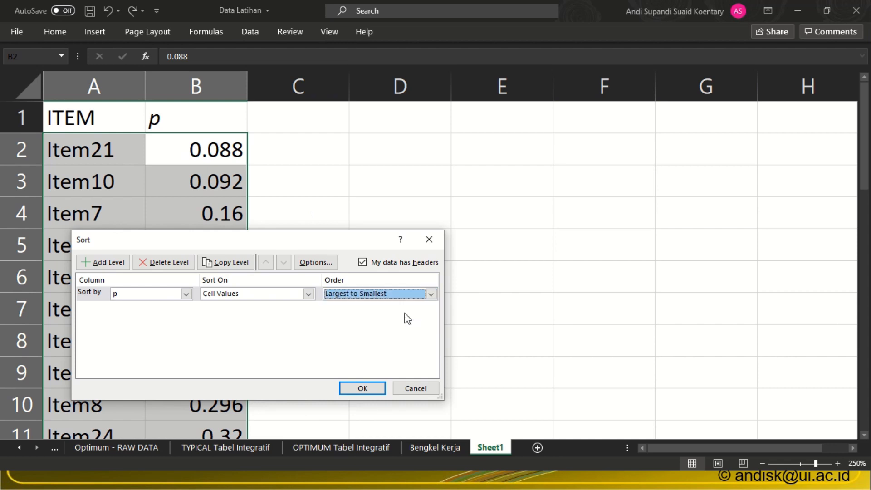
{"action": "left_click", "coordinate": [363, 388]}
{"action": "left_click", "coordinate": [215, 206]}
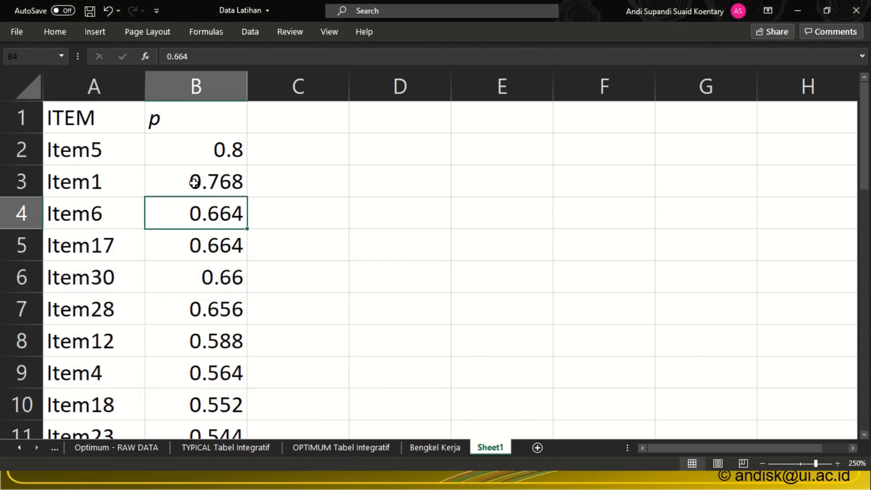
{"action": "left_click", "coordinate": [113, 151]}
{"action": "left_click", "coordinate": [111, 177]}
{"action": "left_click", "coordinate": [110, 268]}
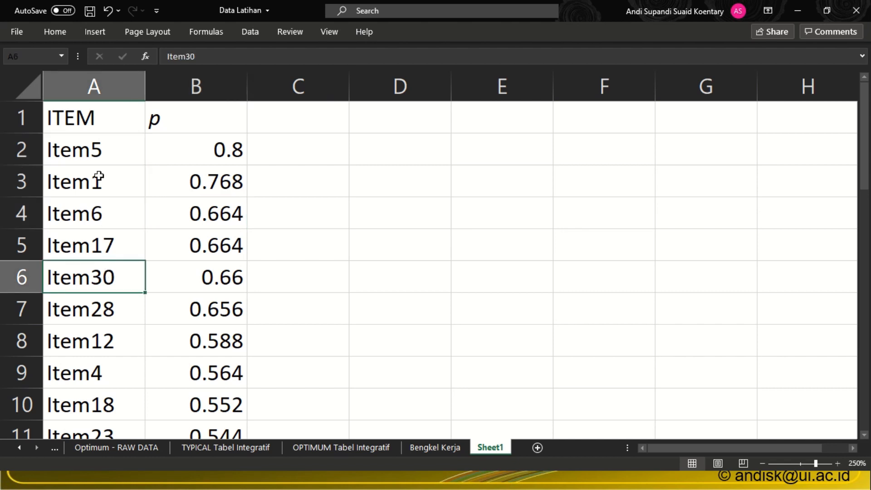
Examine the PoE values of the ten items on the TYPICAL Tabel Integratif sheet
{"action": "key", "text": "alt+Tab"}
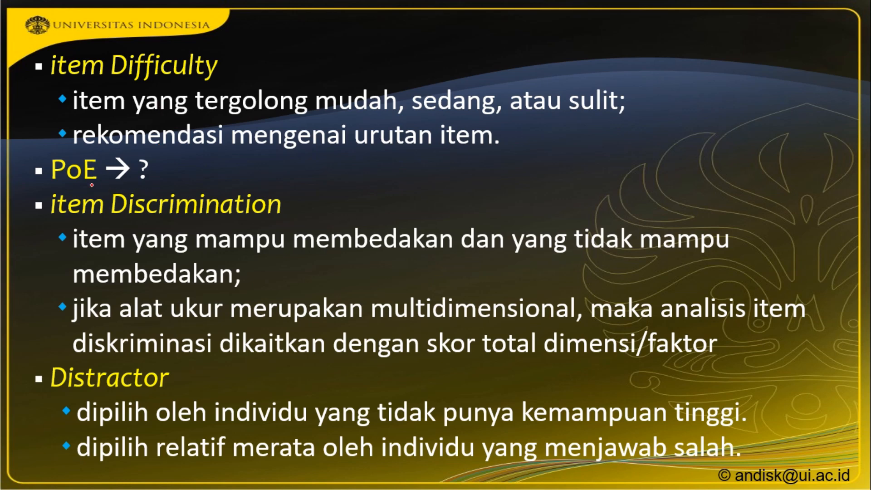
{"action": "key", "text": "alt+Tab"}
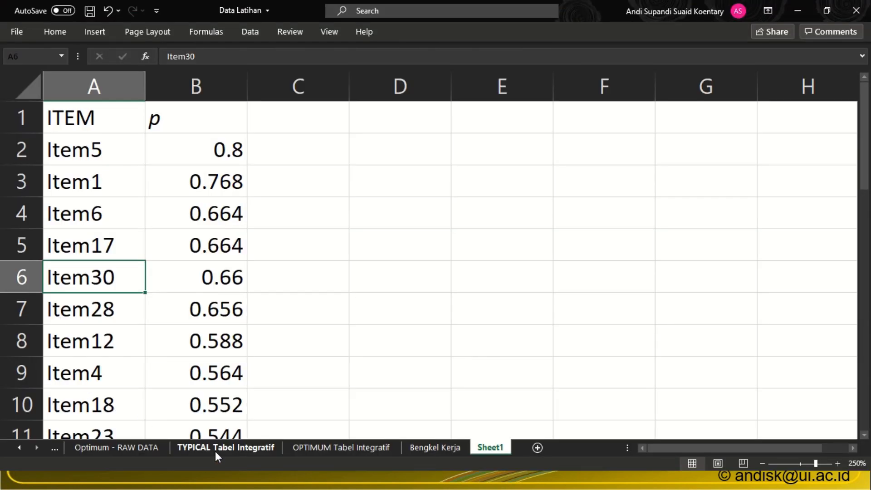
{"action": "left_click", "coordinate": [214, 451]}
{"action": "left_click", "coordinate": [255, 121]}
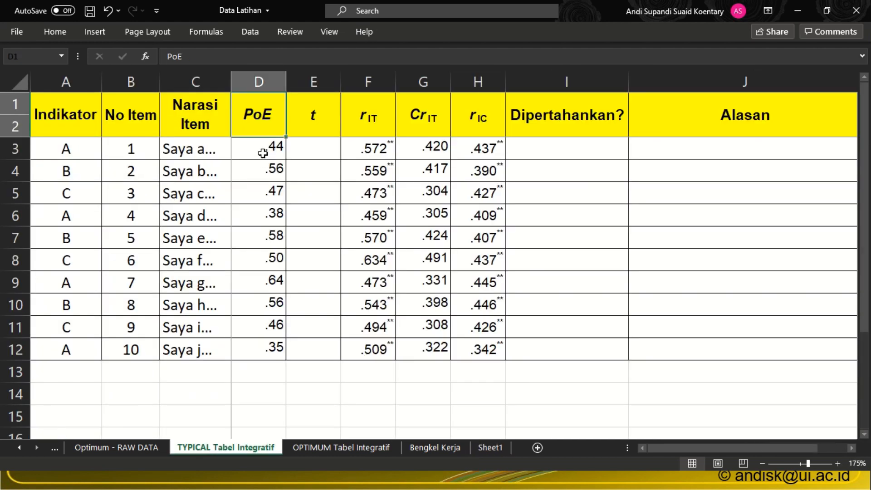
{"action": "left_click_drag", "start_coordinate": [263, 153], "coordinate": [266, 350]}
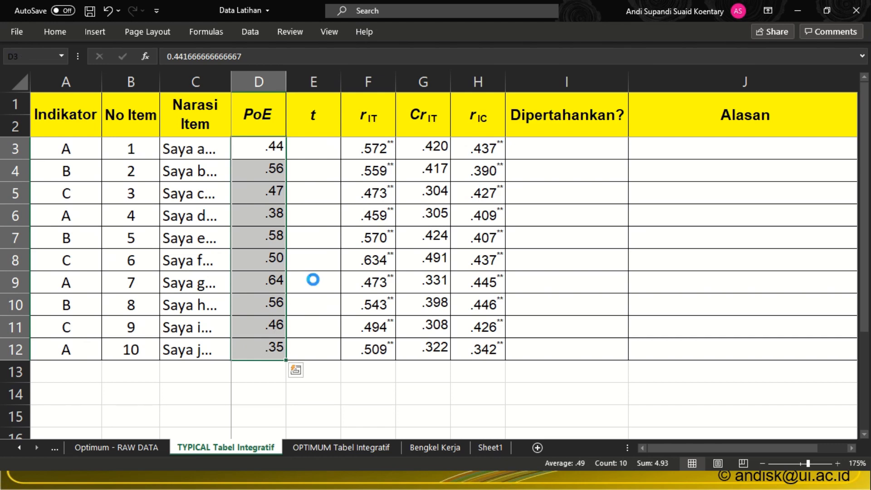
{"action": "scroll", "coordinate": [313, 280], "scroll_direction": "up", "scroll_amount": 1}
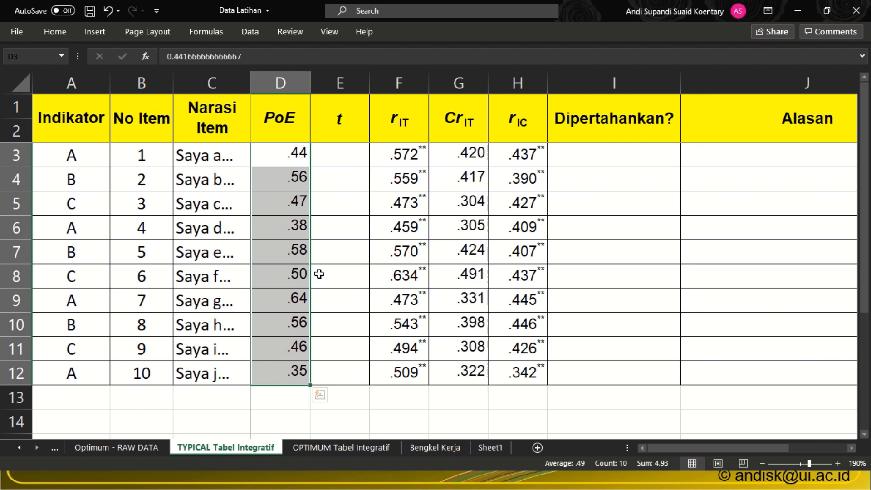
Switch to the slide show and circle "item Discrimination" and "multidimensional" in red pen
{"action": "key", "text": "alt+Tab"}
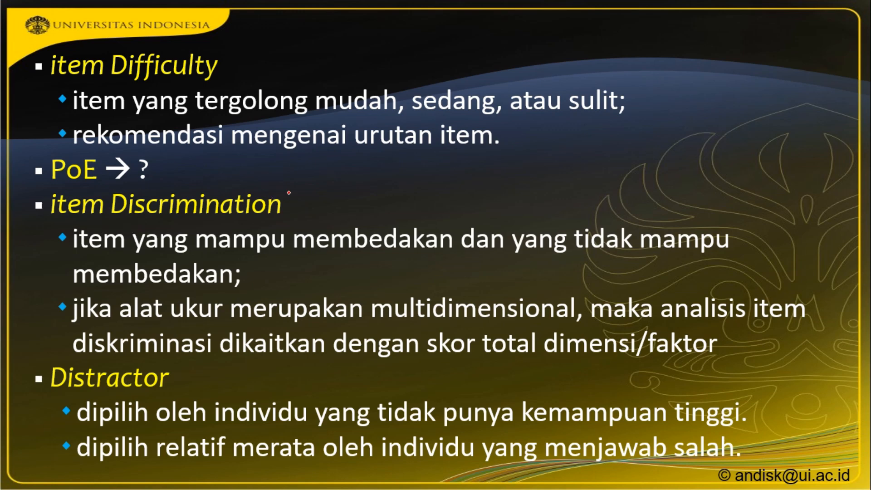
{"action": "mouse_move", "coordinate": [288, 193]}
{"action": "left_mouse_down"}
{"action": "mouse_move", "coordinate": [62, 189]}
{"action": "mouse_move", "coordinate": [45, 211]}
{"action": "mouse_move", "coordinate": [96, 228]}
{"action": "mouse_move", "coordinate": [277, 227]}
{"action": "mouse_move", "coordinate": [302, 217]}
{"action": "mouse_move", "coordinate": [291, 192]}
{"action": "left_mouse_up"}
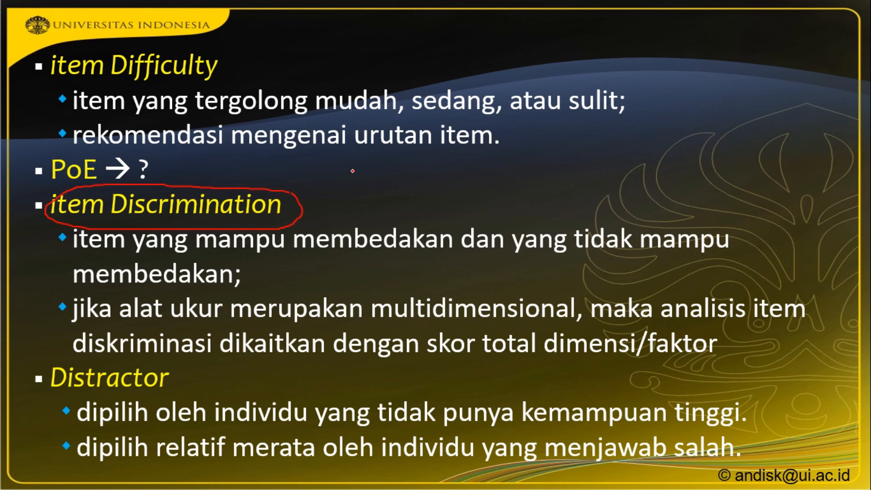
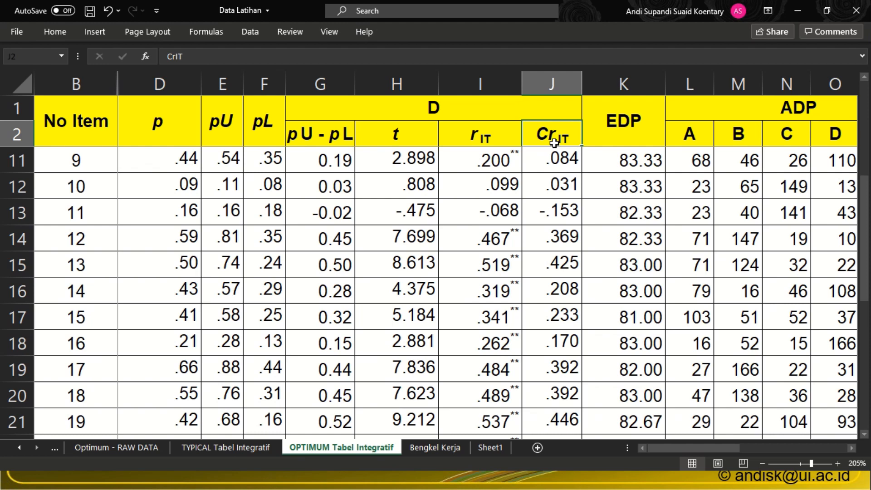
{"action": "key", "text": "alt+Tab"}
{"action": "key", "text": "Tab"}
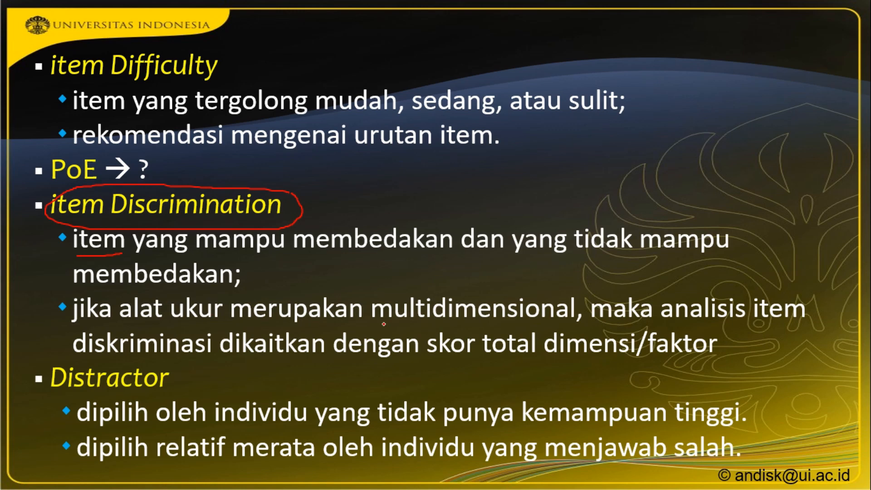
{"action": "mouse_move", "coordinate": [409, 326]}
{"action": "left_mouse_down"}
{"action": "mouse_move", "coordinate": [585, 320]}
{"action": "mouse_move", "coordinate": [491, 281]}
{"action": "mouse_move", "coordinate": [371, 299]}
{"action": "left_mouse_up"}
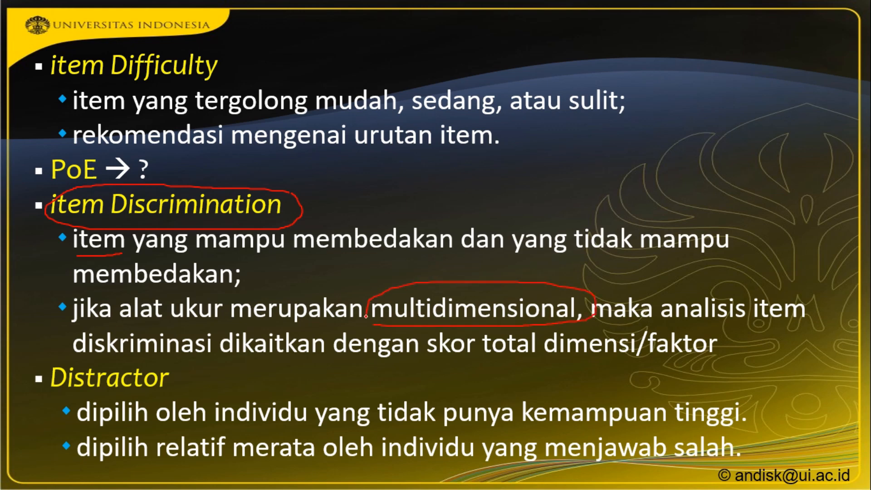
Switch back to the workbook and sort the TYPICAL Tabel Integratif table, with headers, by Indikator on cell values from A to Z
{"action": "key", "text": "alt+Tab"}
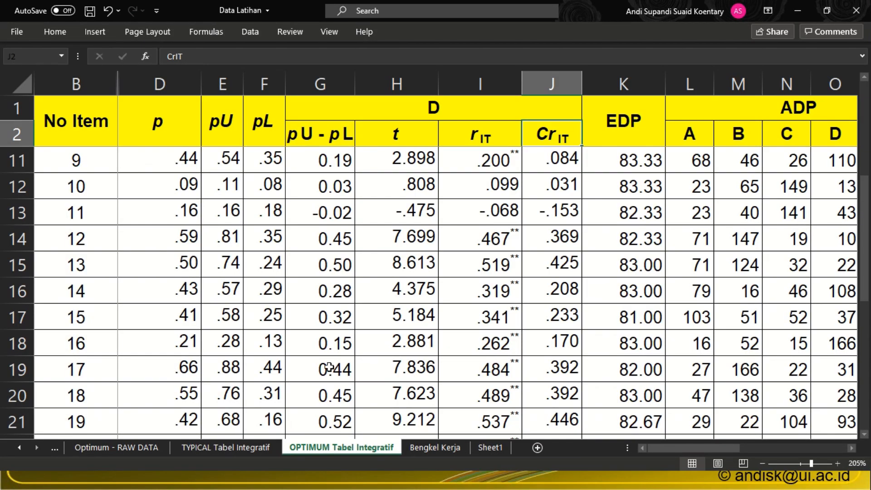
{"action": "left_click", "coordinate": [221, 449]}
{"action": "left_click", "coordinate": [80, 161]}
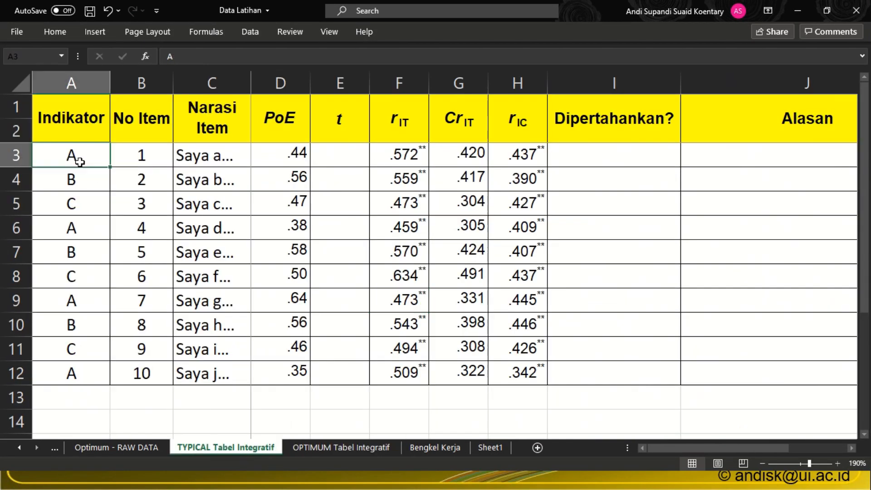
{"action": "left_click", "coordinate": [63, 239]}
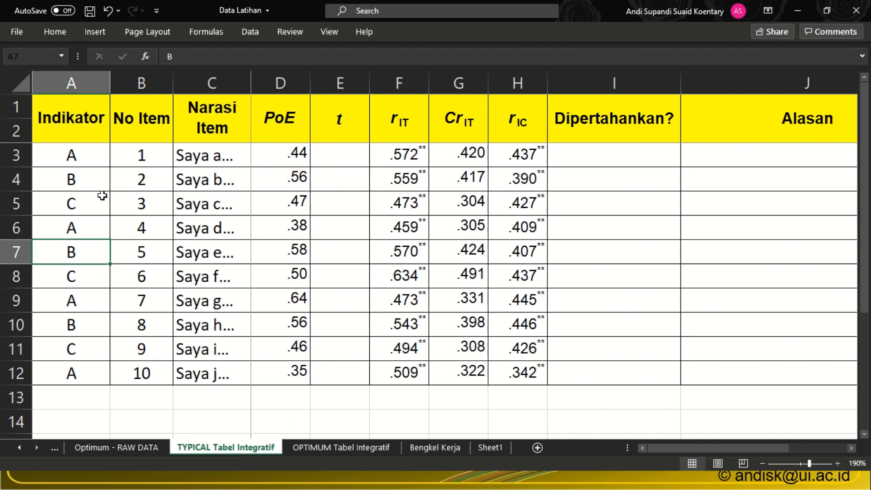
{"action": "left_click", "coordinate": [93, 176]}
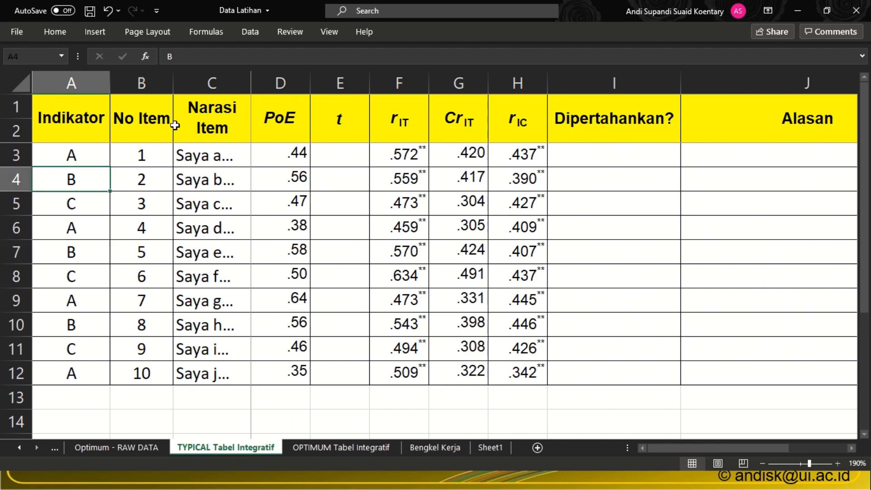
{"action": "left_click", "coordinate": [151, 132]}
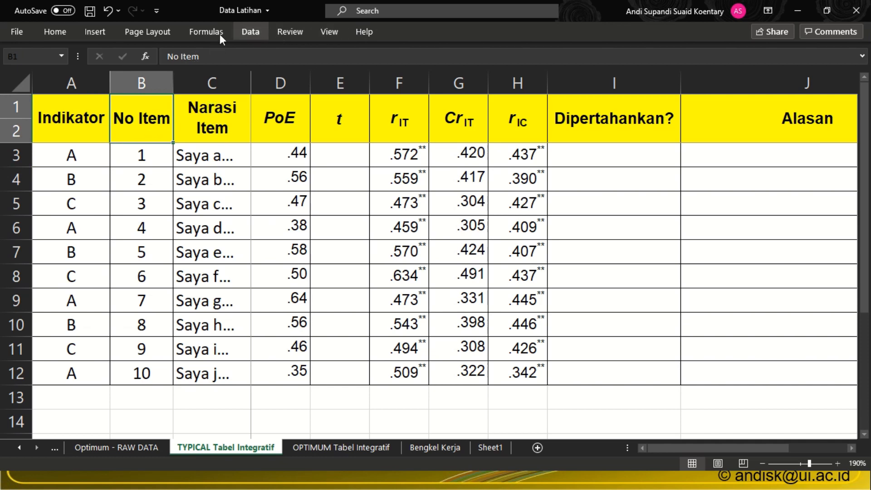
{"action": "left_click", "coordinate": [252, 32]}
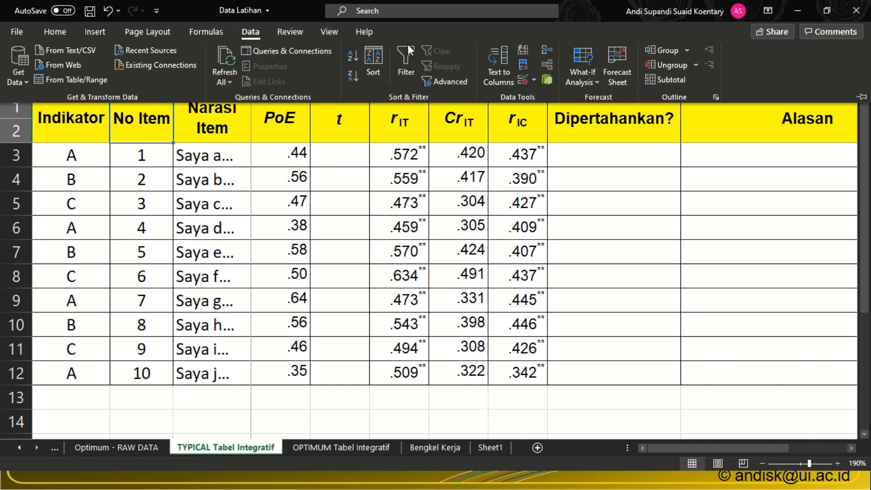
{"action": "left_click", "coordinate": [373, 64]}
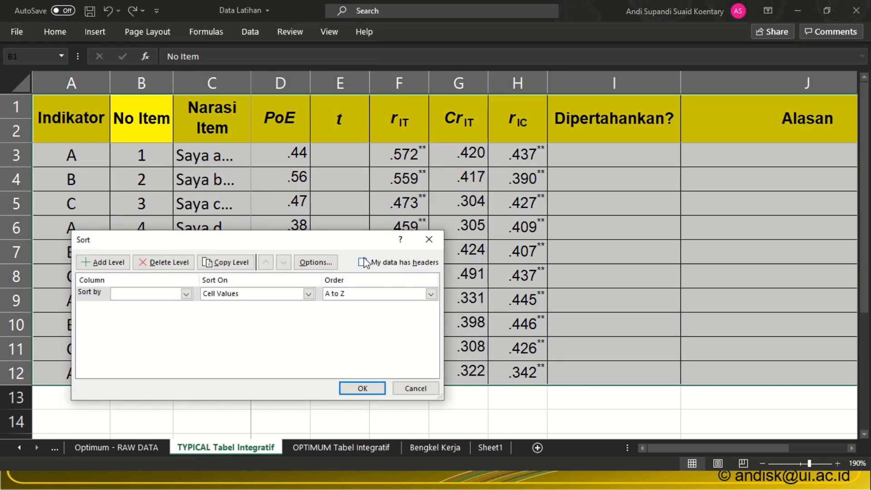
{"action": "left_click", "coordinate": [362, 262]}
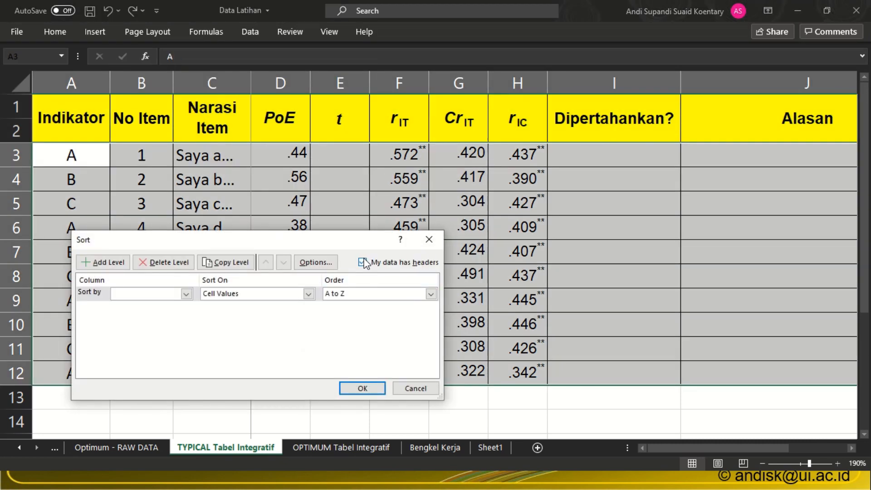
{"action": "left_click", "coordinate": [186, 294]}
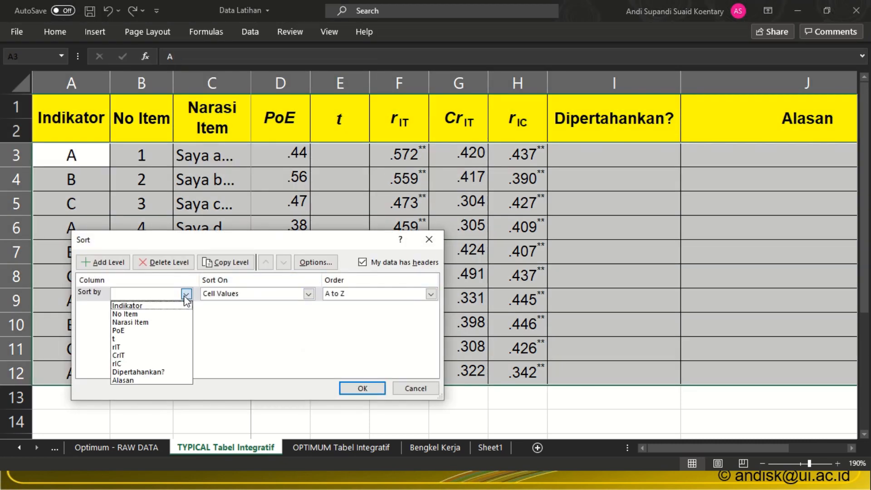
{"action": "left_click", "coordinate": [162, 307]}
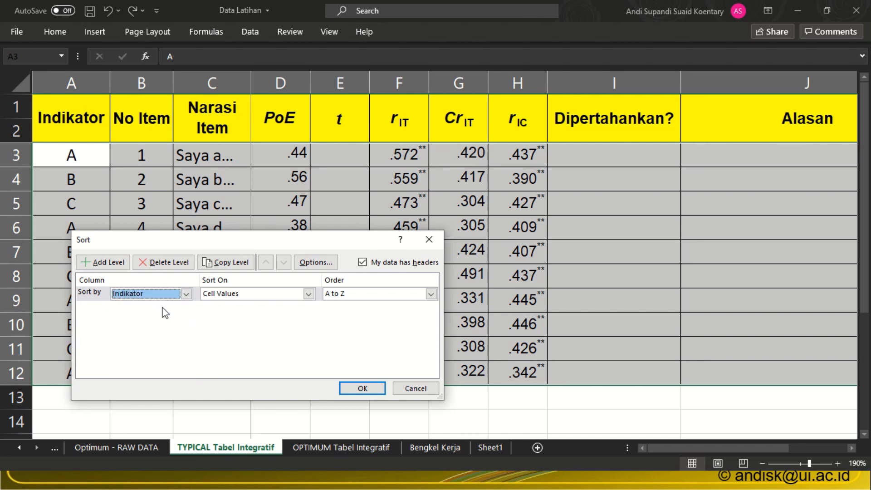
{"action": "left_click", "coordinate": [358, 388]}
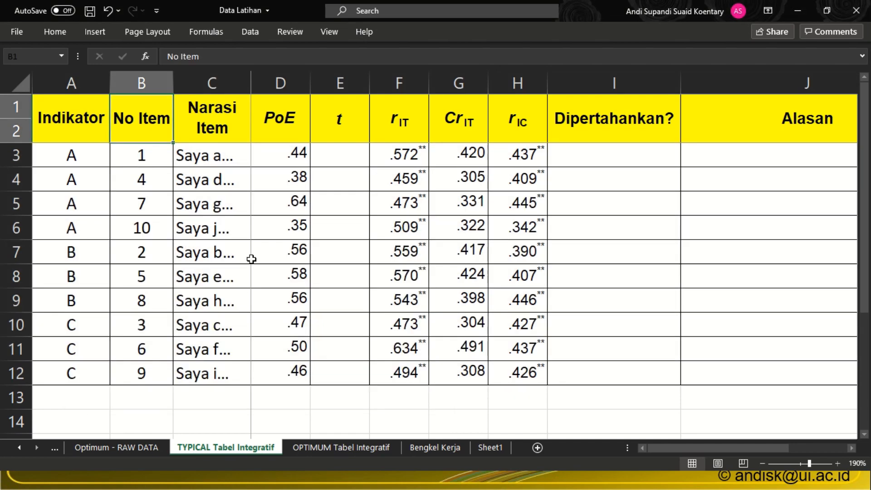
Examine how the items are grouped under indicators A, B and C in the Indikator column
{"action": "left_click", "coordinate": [88, 158]}
{"action": "left_click_drag", "start_coordinate": [88, 158], "coordinate": [87, 196]}
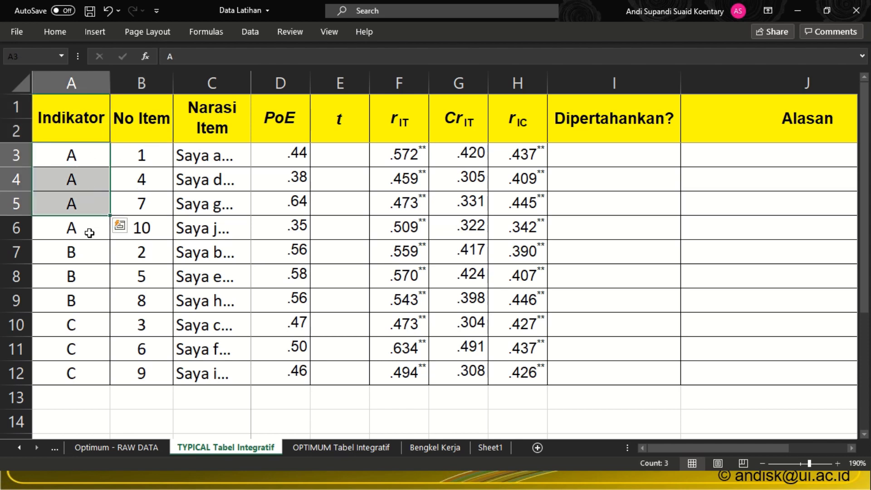
{"action": "left_click", "coordinate": [89, 229]}
{"action": "left_click_drag", "start_coordinate": [88, 246], "coordinate": [86, 300]}
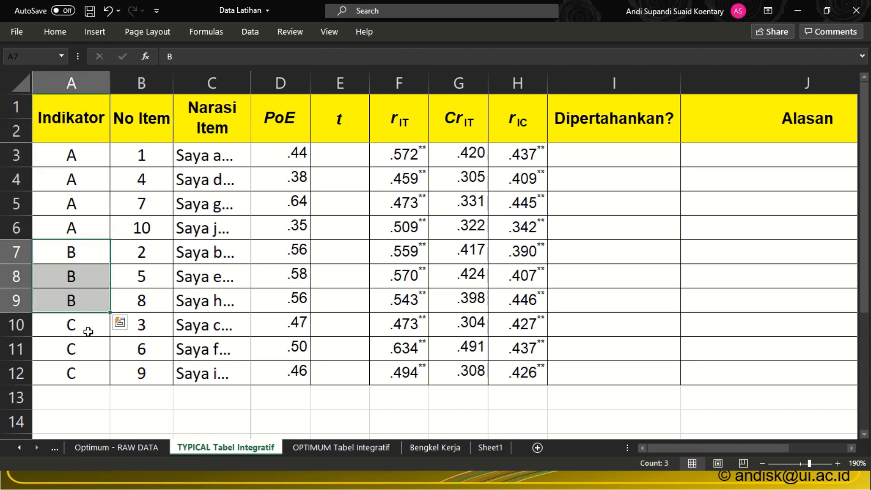
{"action": "left_click_drag", "start_coordinate": [87, 331], "coordinate": [88, 367]}
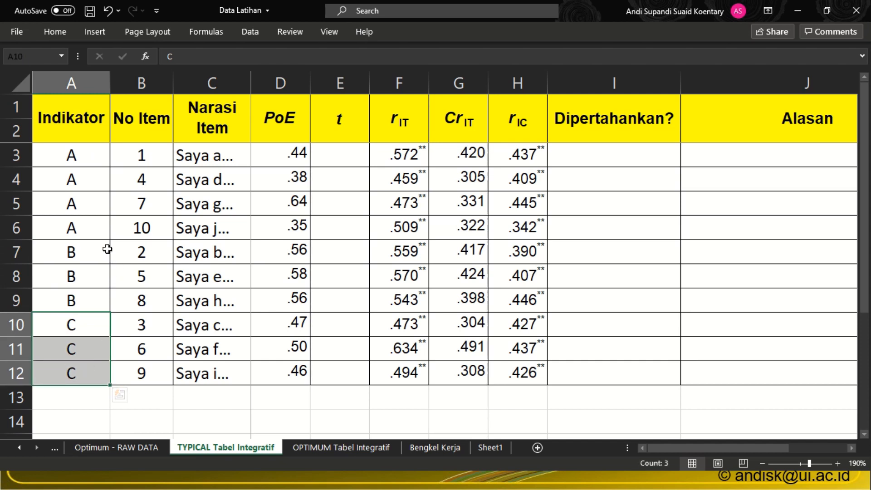
{"action": "left_click_drag", "start_coordinate": [86, 161], "coordinate": [73, 371]}
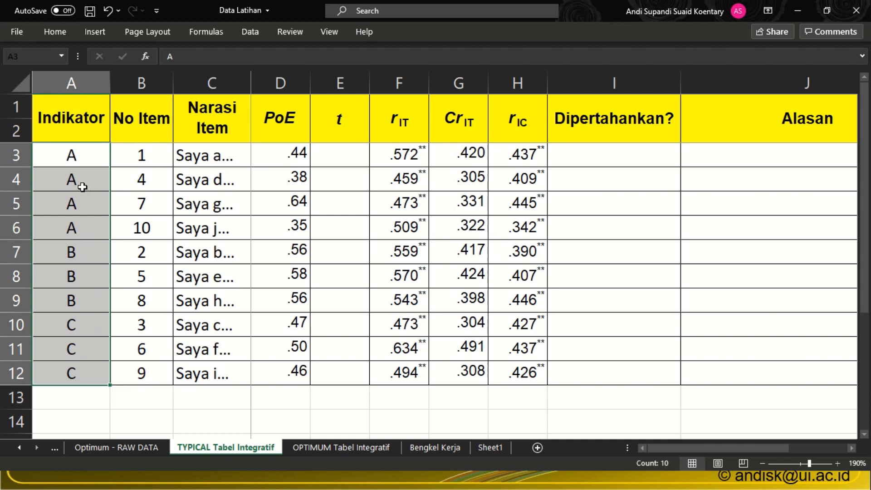
{"action": "left_click_drag", "start_coordinate": [77, 200], "coordinate": [80, 224]}
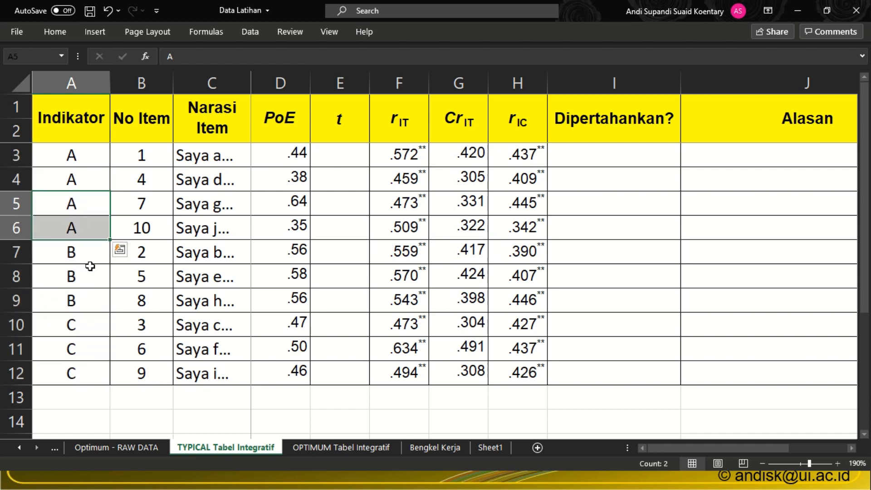
{"action": "left_click_drag", "start_coordinate": [87, 258], "coordinate": [87, 271]}
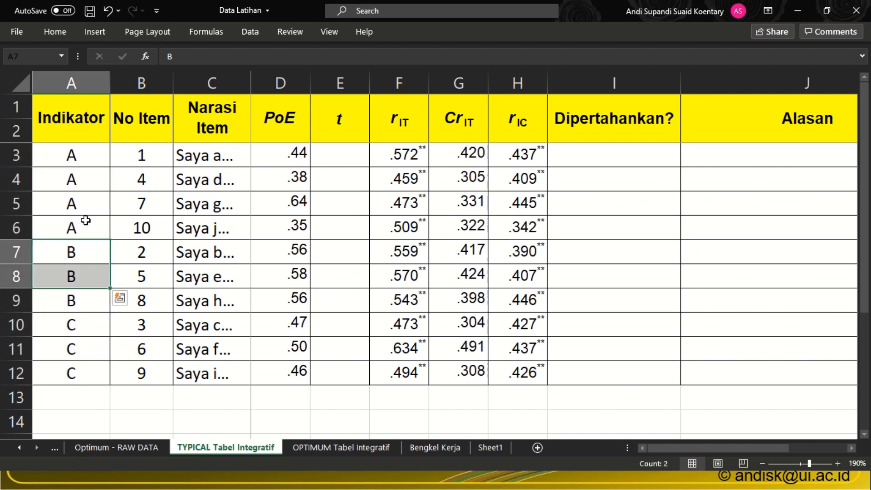
{"action": "left_click_drag", "start_coordinate": [81, 204], "coordinate": [81, 234]}
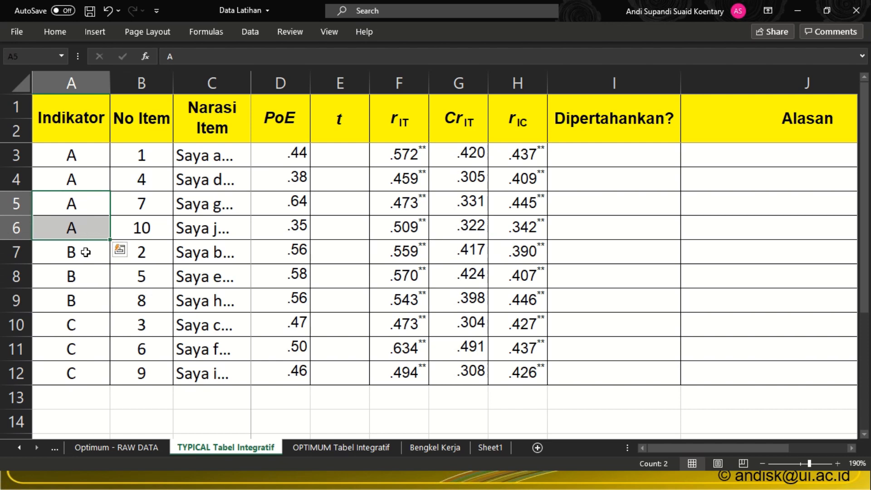
{"action": "left_click_drag", "start_coordinate": [80, 274], "coordinate": [76, 371]}
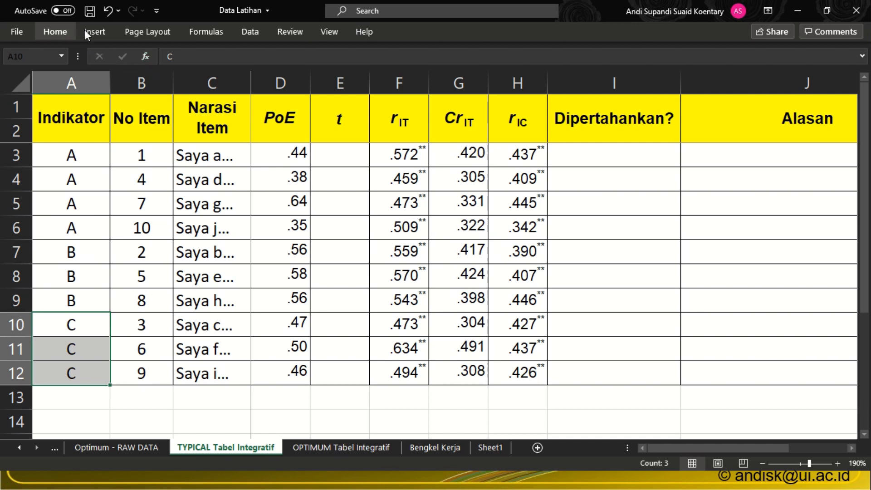
{"action": "left_click", "coordinate": [251, 34]}
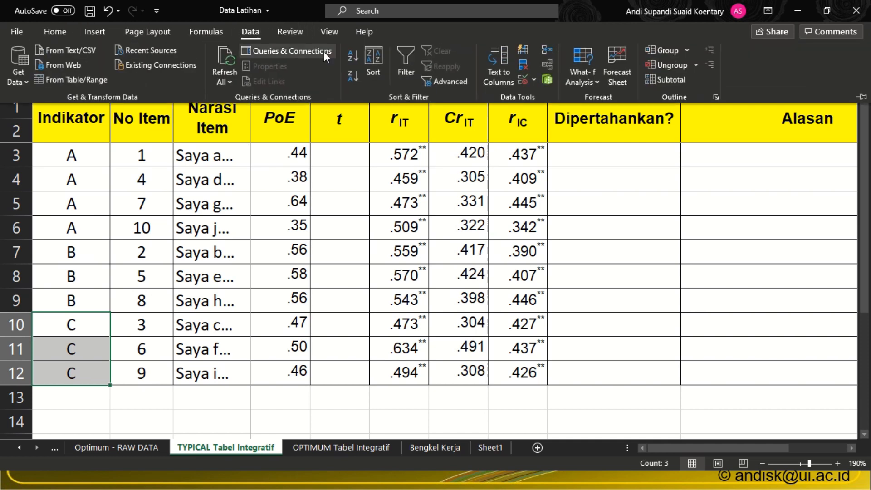
{"action": "left_click", "coordinate": [372, 60]}
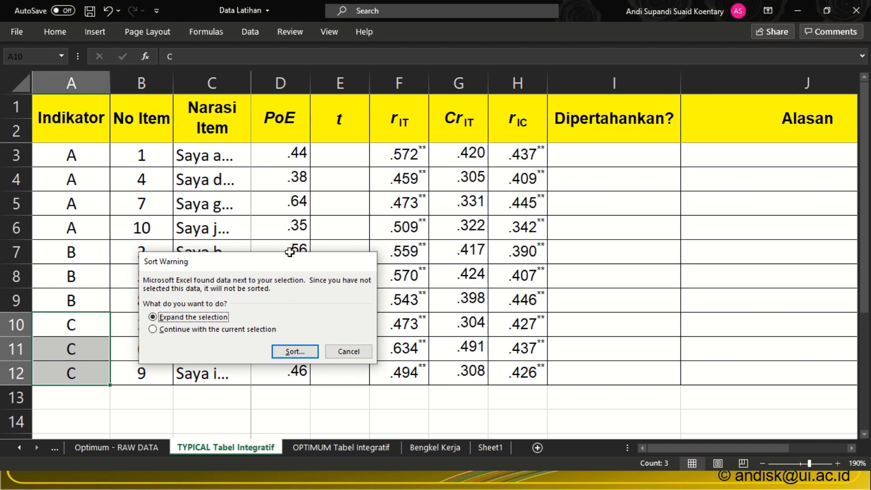
{"action": "key", "text": "Return"}
Sort the TYPICAL Tabel Integratif table by Indikator and then by rIT, both on cell values from A to Z
{"action": "left_click", "coordinate": [68, 175]}
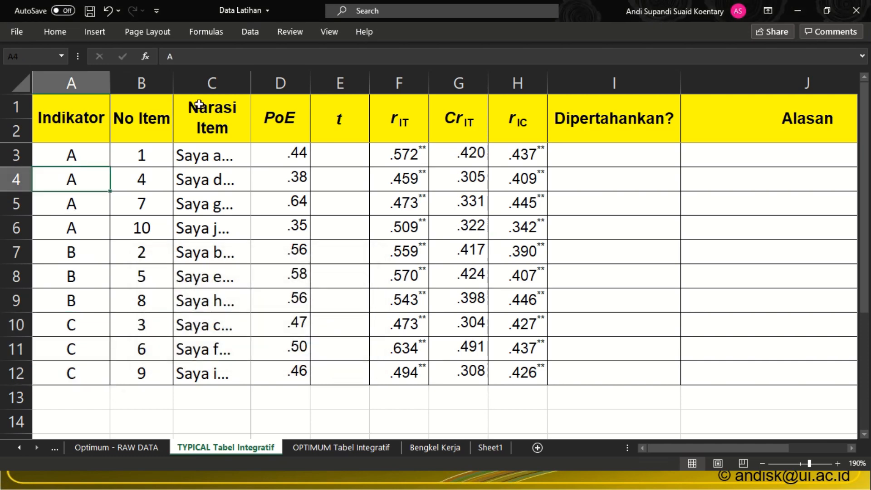
{"action": "left_click", "coordinate": [250, 34]}
{"action": "left_click", "coordinate": [399, 62]}
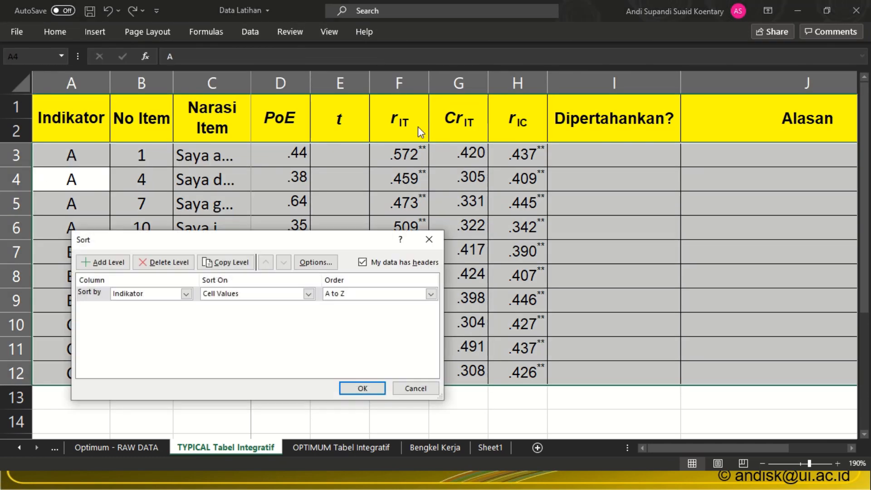
{"action": "left_click", "coordinate": [99, 262]}
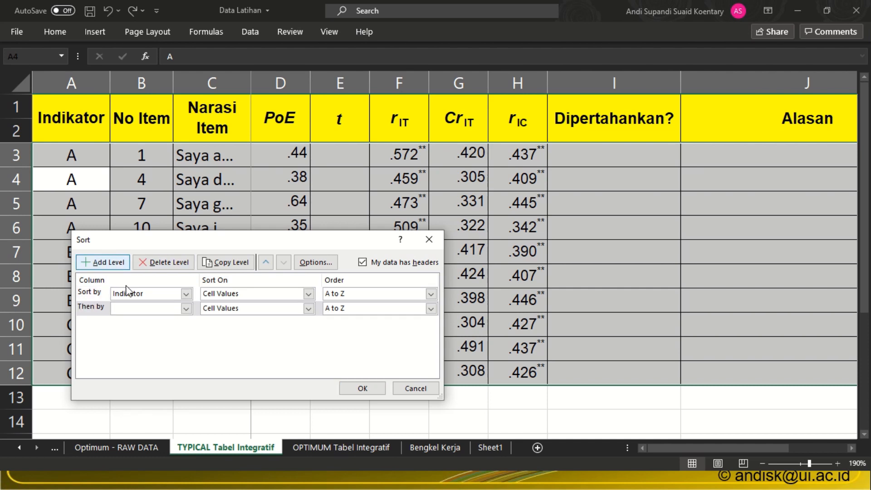
{"action": "left_click", "coordinate": [185, 308]}
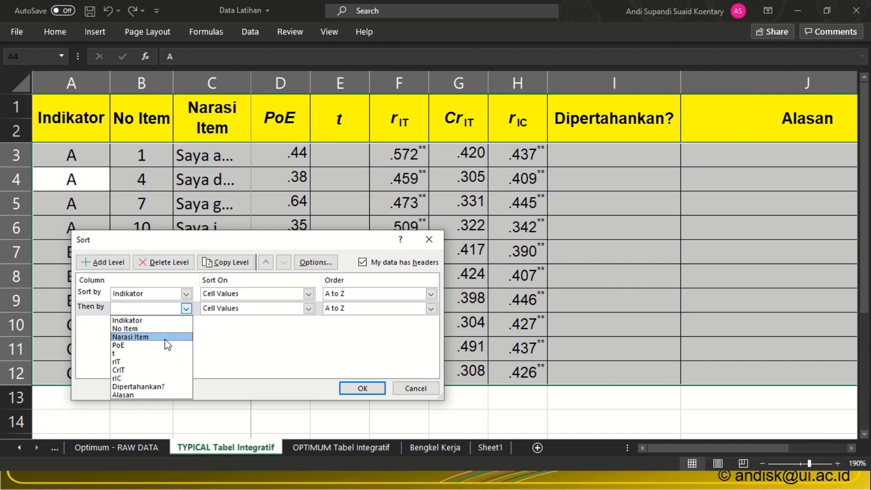
{"action": "left_click", "coordinate": [148, 363]}
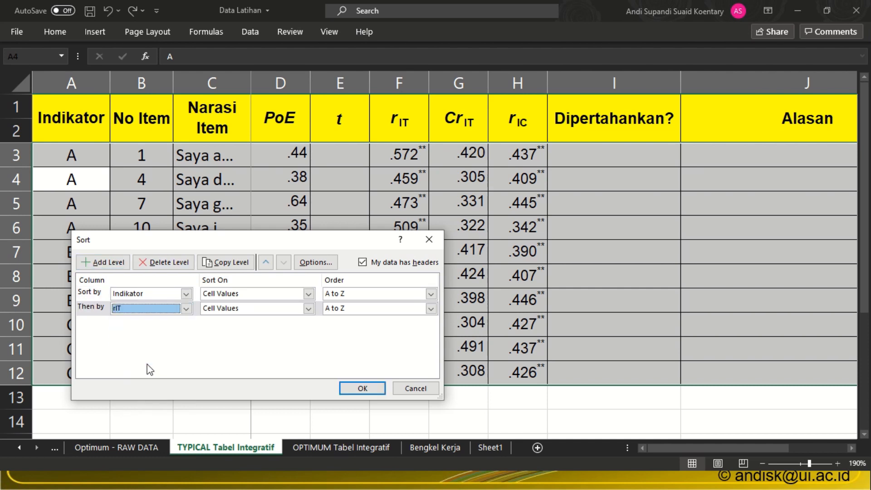
{"action": "left_click", "coordinate": [355, 388]}
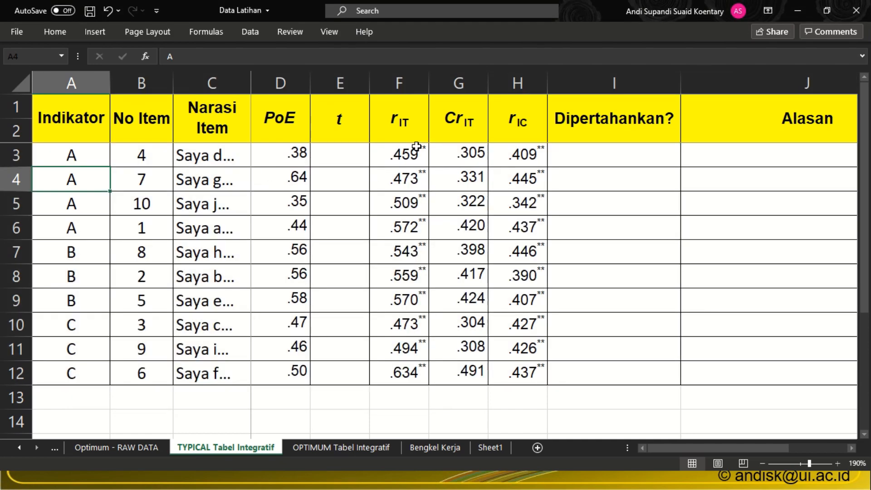
Fill the two highest rIT values of indicator A, cells F5:F6, with yellow
{"action": "left_click_drag", "start_coordinate": [410, 153], "coordinate": [410, 178]}
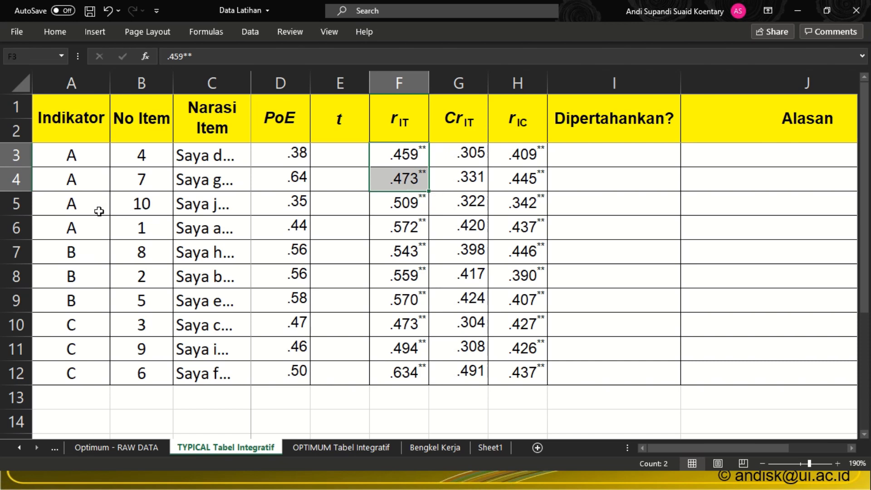
{"action": "left_click_drag", "start_coordinate": [395, 202], "coordinate": [399, 228]}
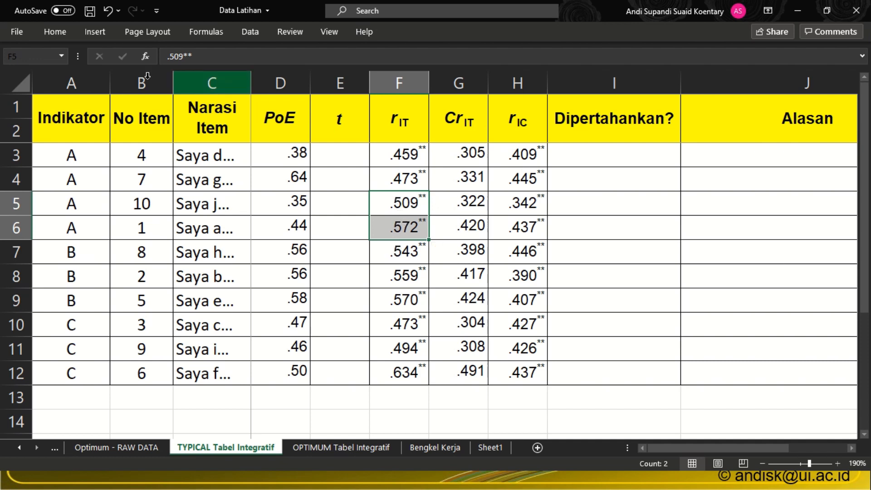
{"action": "left_click", "coordinate": [59, 32]}
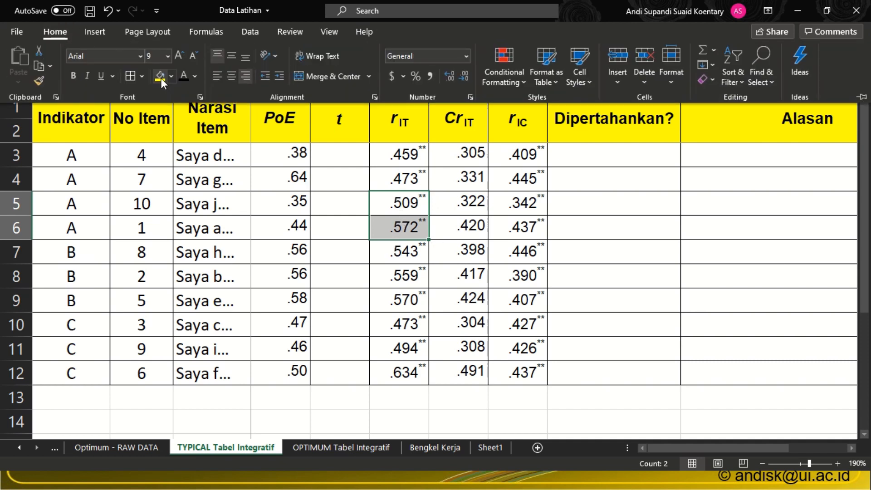
{"action": "left_click", "coordinate": [159, 76]}
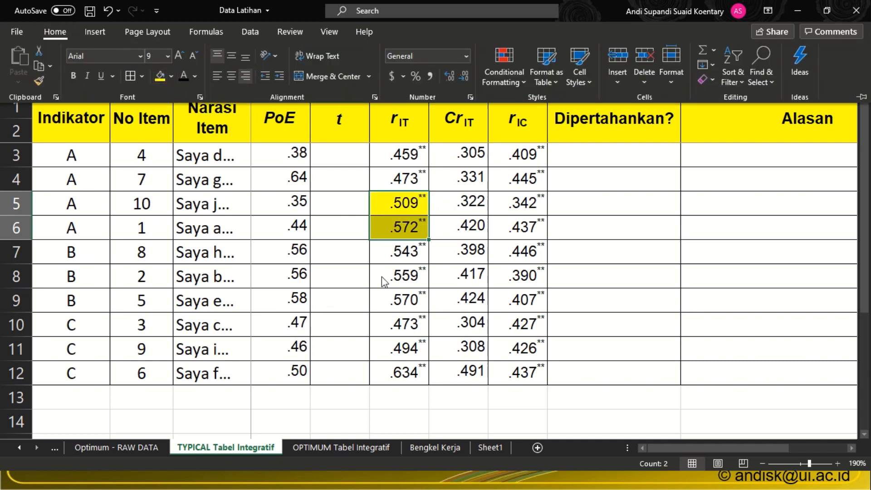
Fill the two highest rIT values of indicators B and C, cells F8:F9 and F11:F12, with yellow
{"action": "left_click_drag", "start_coordinate": [391, 272], "coordinate": [392, 296]}
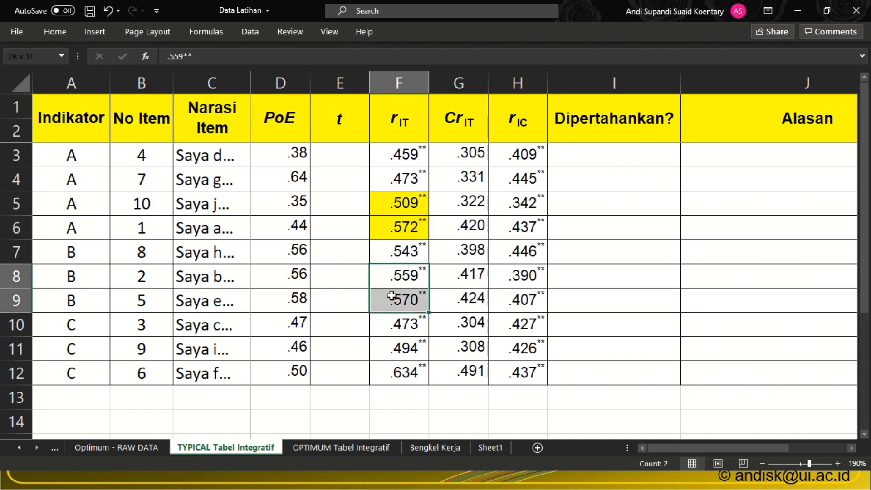
{"action": "left_click", "coordinate": [51, 32]}
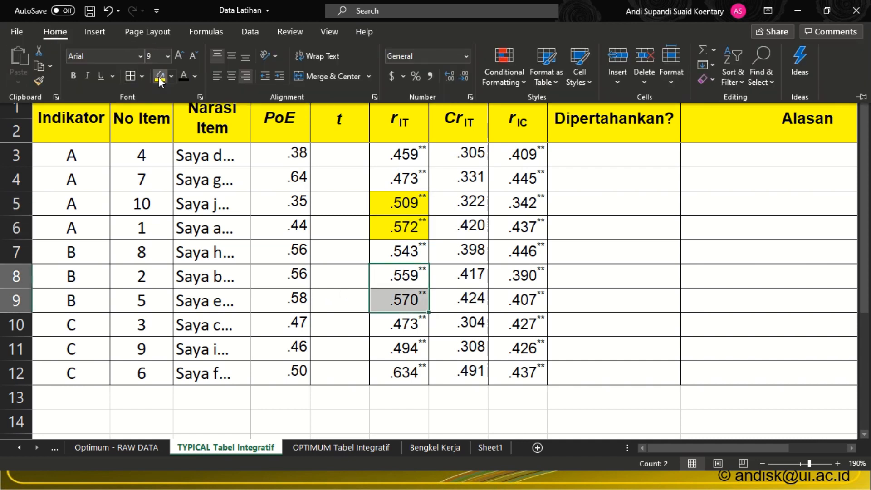
{"action": "left_click", "coordinate": [159, 76]}
{"action": "left_click", "coordinate": [395, 348]}
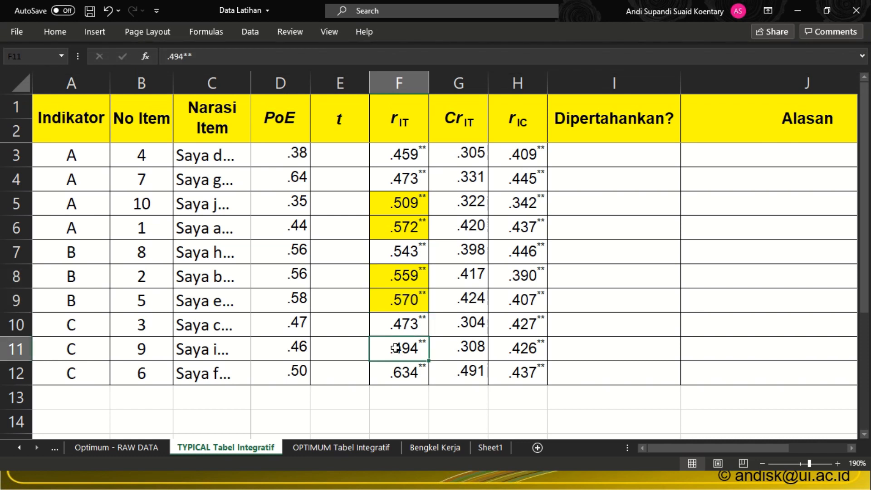
{"action": "left_click_drag", "start_coordinate": [395, 348], "coordinate": [395, 366]}
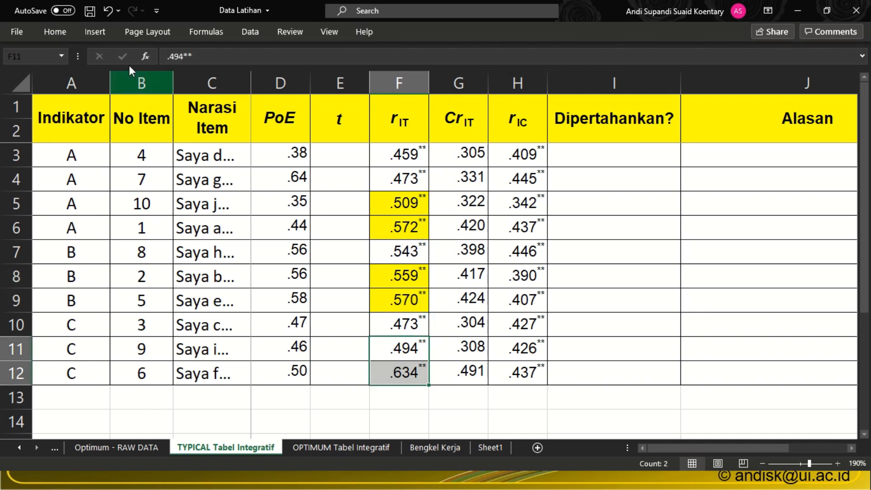
{"action": "left_click", "coordinate": [58, 28]}
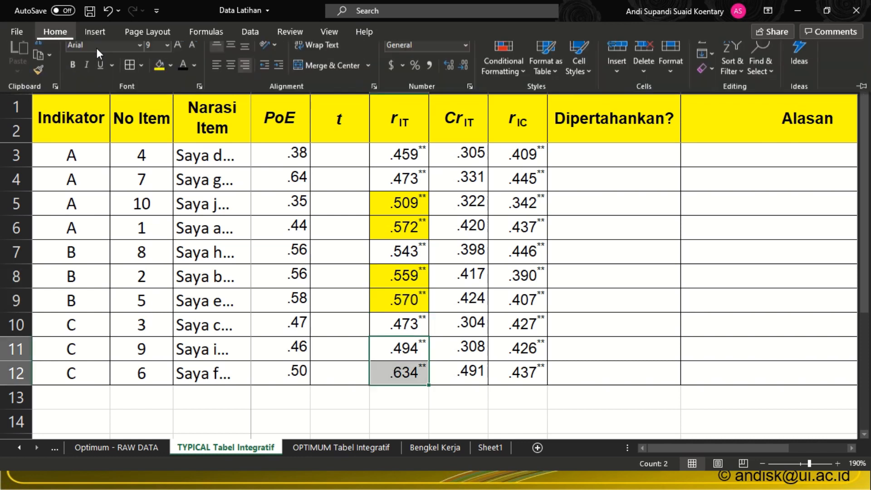
{"action": "left_click", "coordinate": [158, 77]}
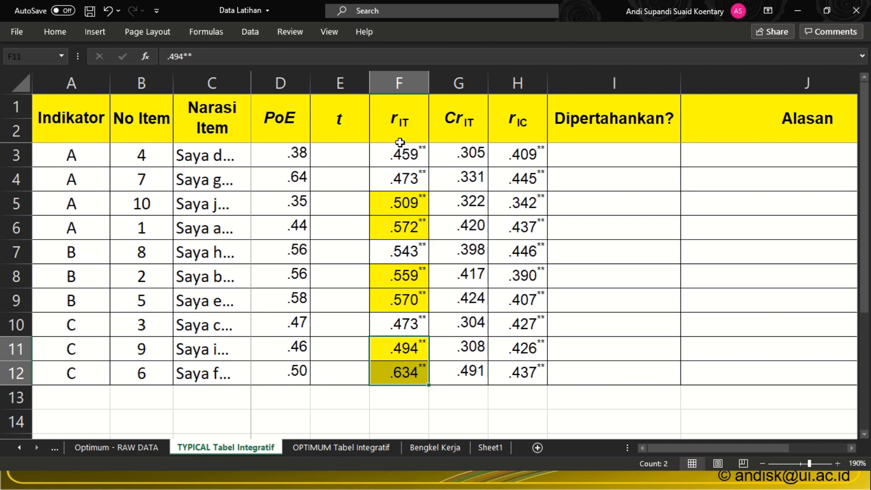
Examine the rIT, CrIT and rIC values of all ten items together with their Narasi Item texts
{"action": "left_click_drag", "start_coordinate": [399, 142], "coordinate": [535, 374]}
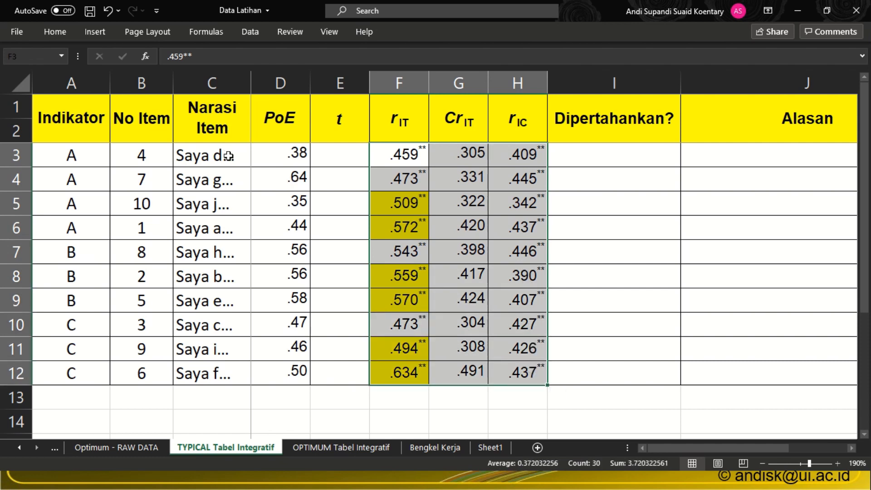
{"action": "left_click_drag", "start_coordinate": [228, 156], "coordinate": [220, 367]}
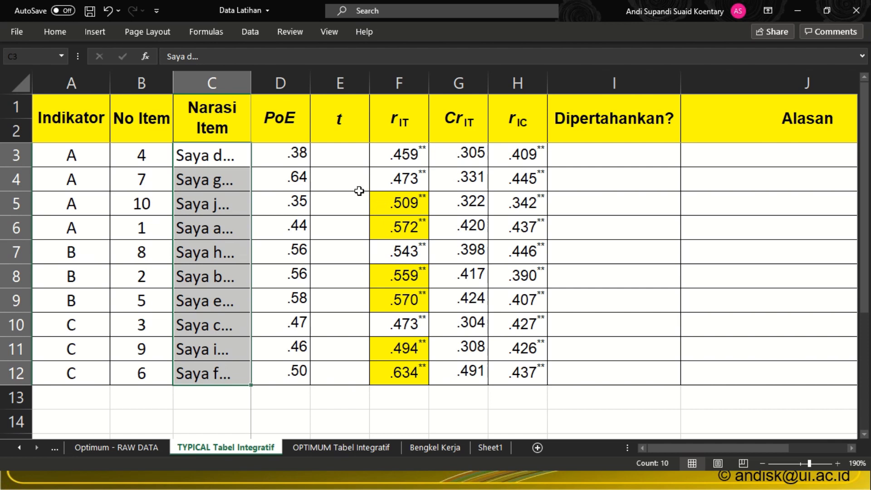
{"action": "left_click", "coordinate": [406, 205]}
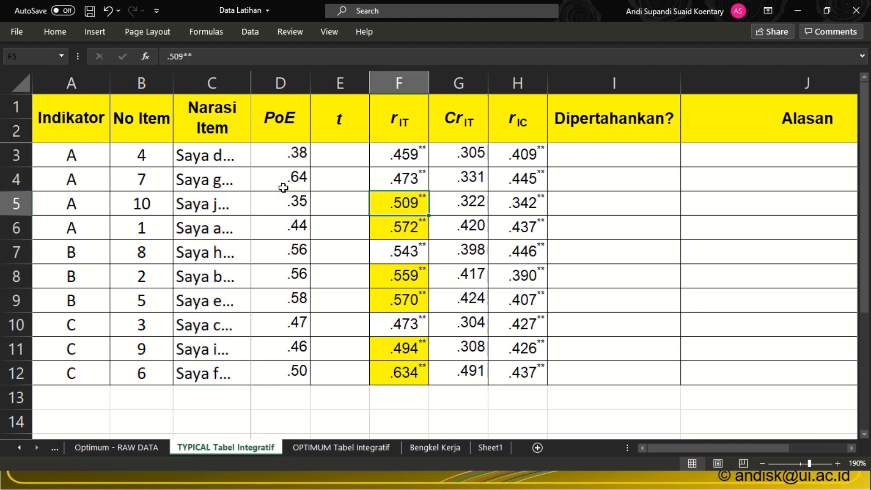
{"action": "left_click", "coordinate": [222, 155]}
Switch to the slide show, view the tabel integrasi and Test Development Process slides, and return to the item Discrimination slide
{"action": "key", "text": "alt+Tab"}
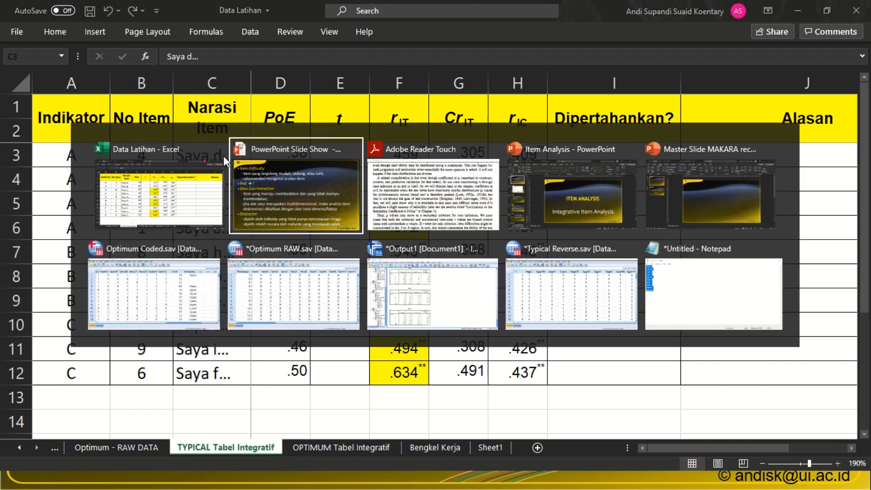
{"action": "key", "text": "Right"}
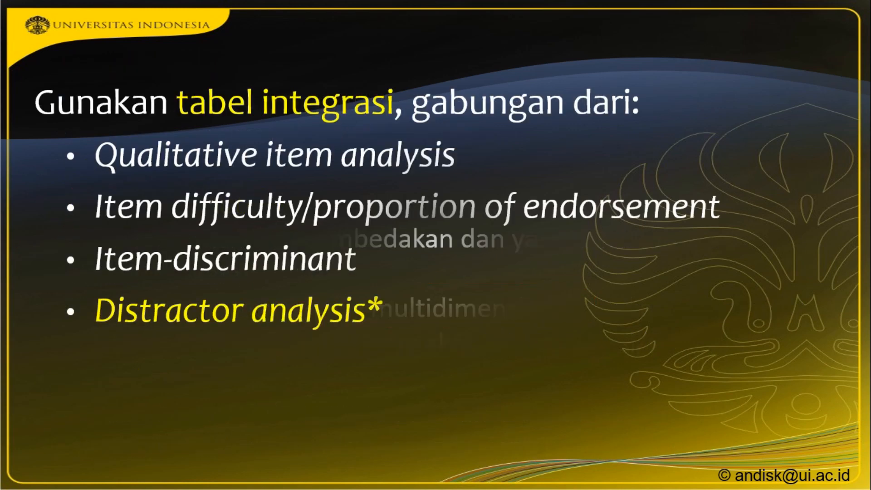
{"action": "key", "text": "Right"}
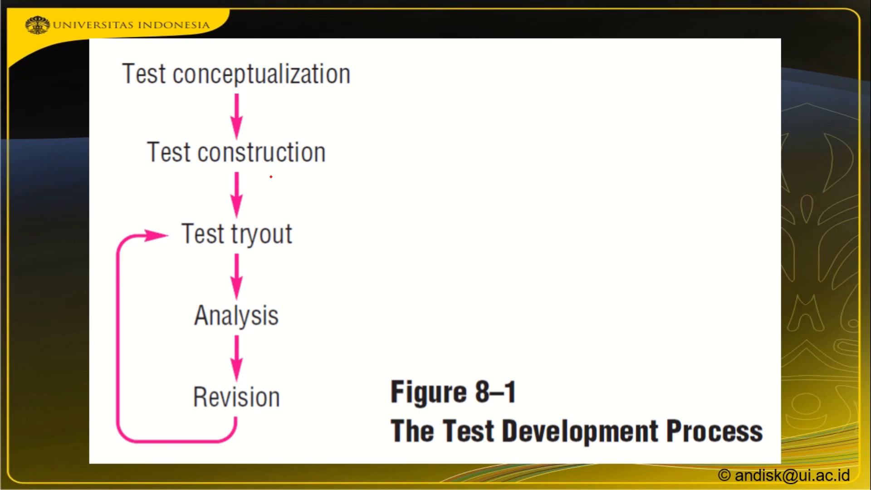
{"action": "key", "text": "Left"}
{"action": "key", "text": "Left"}
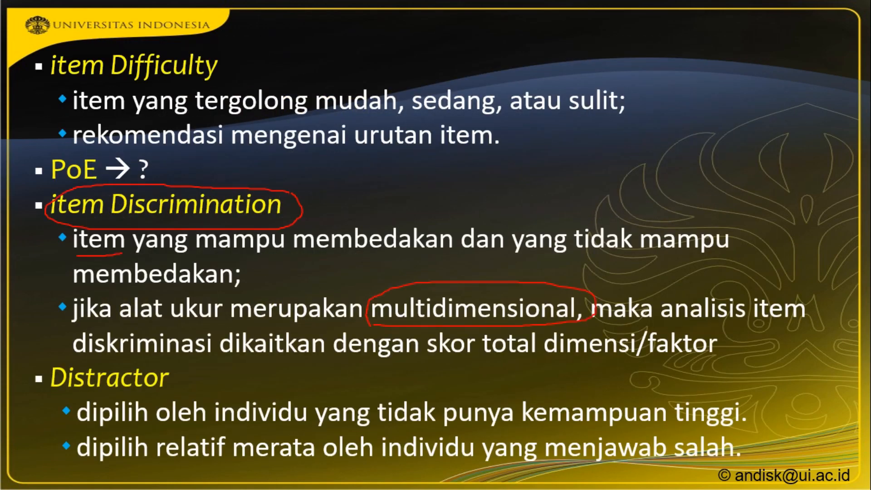
Switch back to the workbook and review the Narasi Item entries, especially those of indicator A, against the highlighted rIT values
{"action": "key", "text": "alt+Tab"}
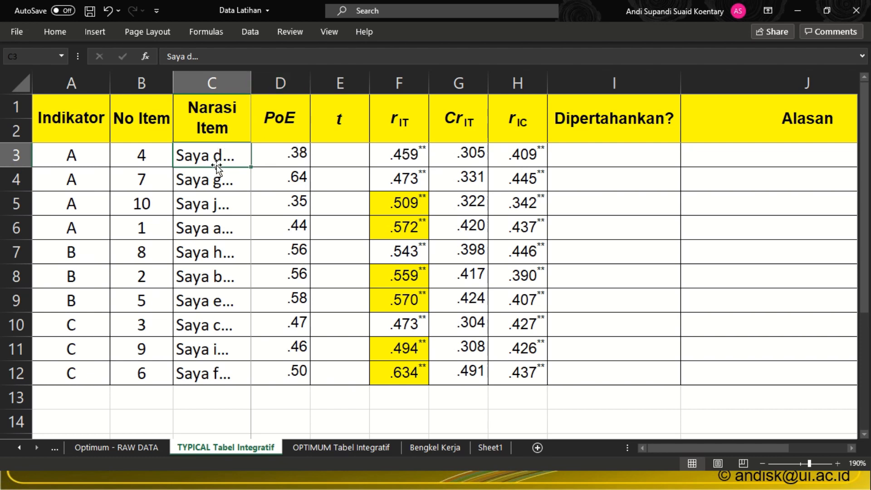
{"action": "left_click", "coordinate": [214, 380]}
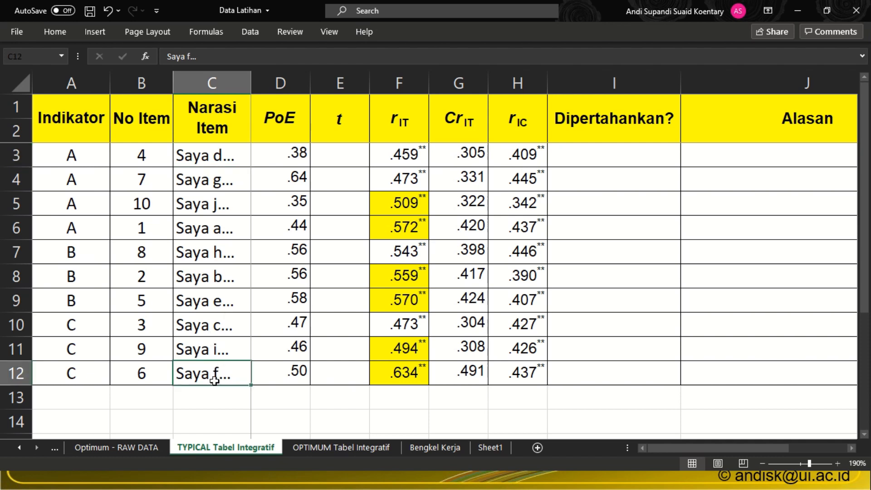
{"action": "left_click_drag", "start_coordinate": [214, 379], "coordinate": [215, 186]}
{"action": "left_click_drag", "start_coordinate": [214, 159], "coordinate": [214, 159]}
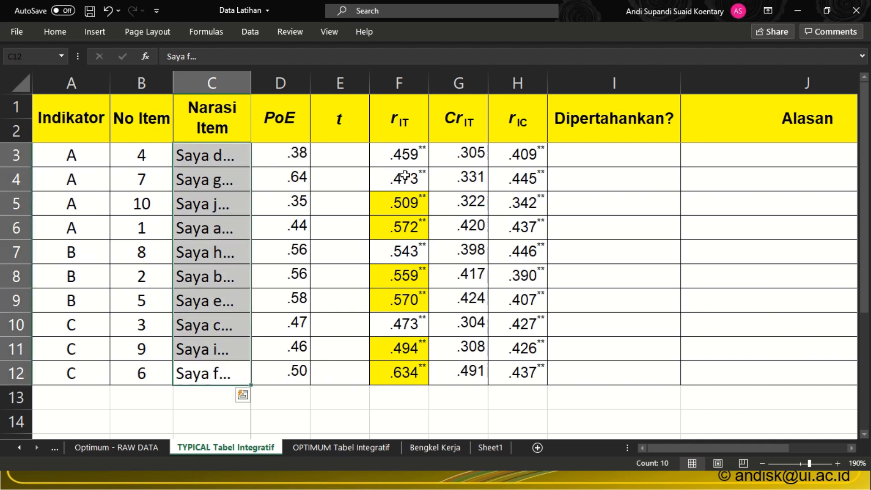
{"action": "left_click_drag", "start_coordinate": [403, 201], "coordinate": [406, 310]}
{"action": "left_click_drag", "start_coordinate": [187, 159], "coordinate": [222, 224]}
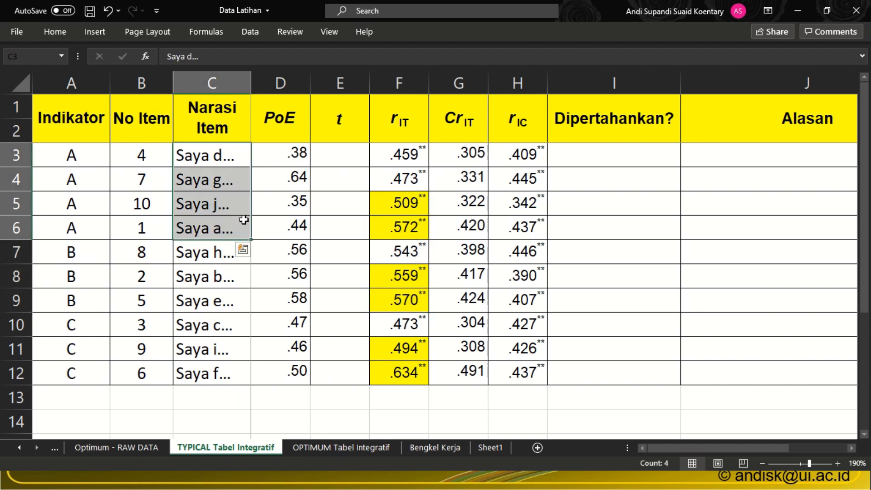
Compare the rIT, CrIT and rIC columns as item discrimination measures, including the CrIT value of item 10
{"action": "left_click", "coordinate": [446, 205]}
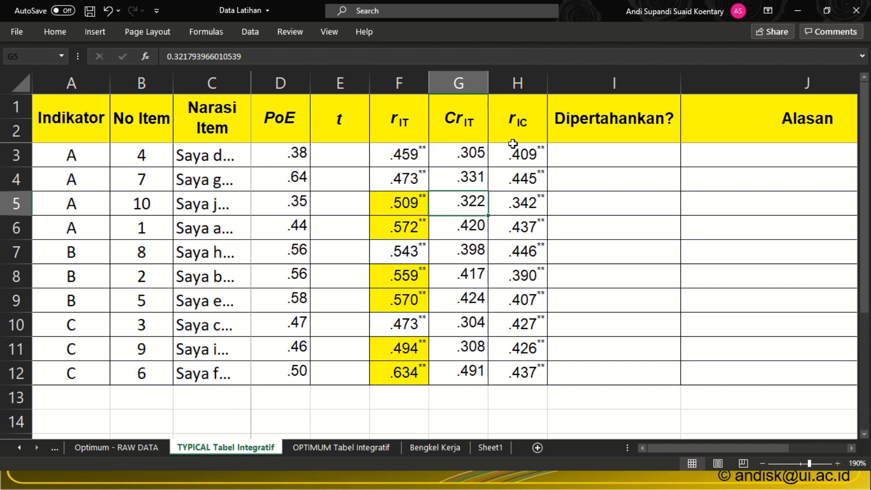
{"action": "left_click", "coordinate": [408, 127]}
{"action": "left_click", "coordinate": [466, 116]}
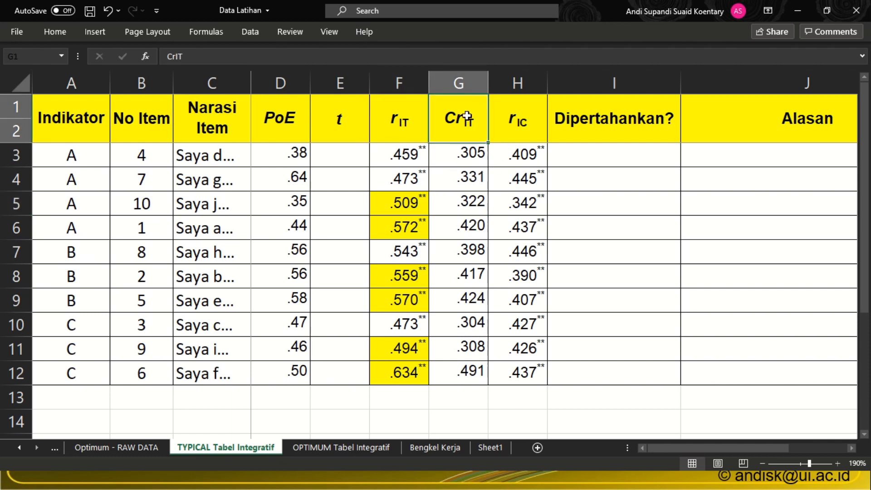
{"action": "left_click", "coordinate": [521, 119]}
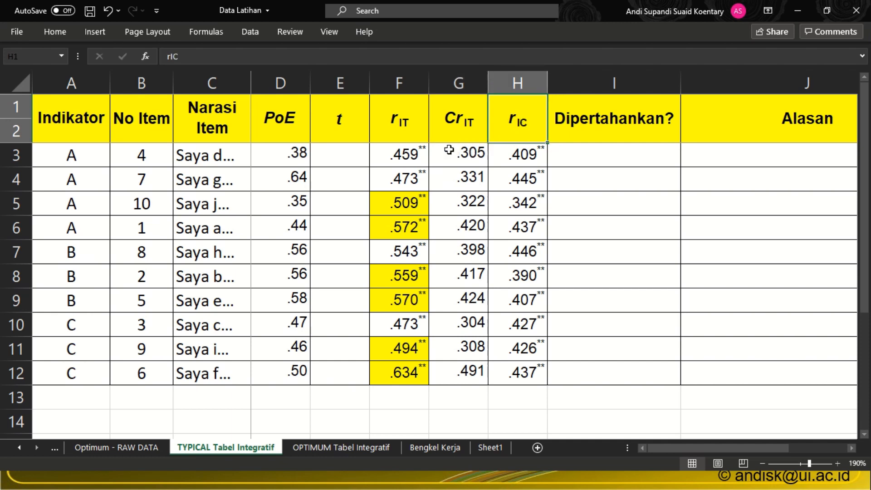
{"action": "left_click", "coordinate": [516, 82]}
{"action": "left_click", "coordinate": [524, 122]}
{"action": "left_click", "coordinate": [520, 155]}
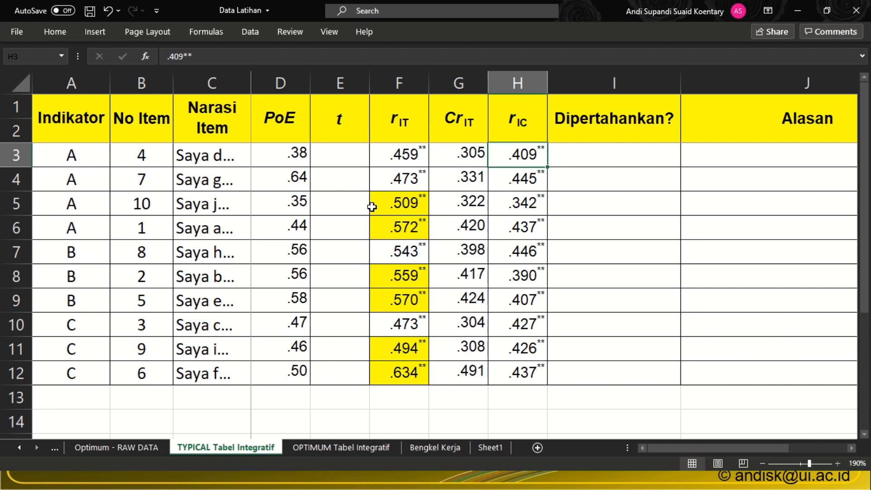
{"action": "left_click", "coordinate": [525, 127]}
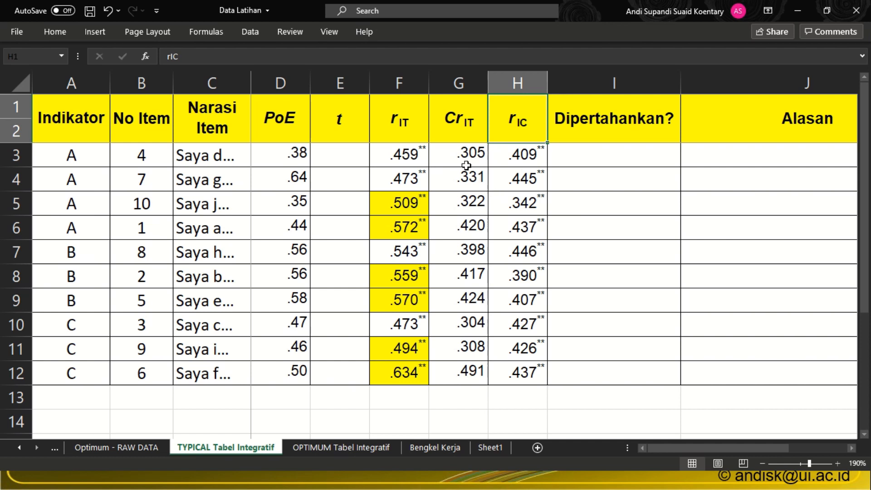
{"action": "left_click", "coordinate": [468, 204]}
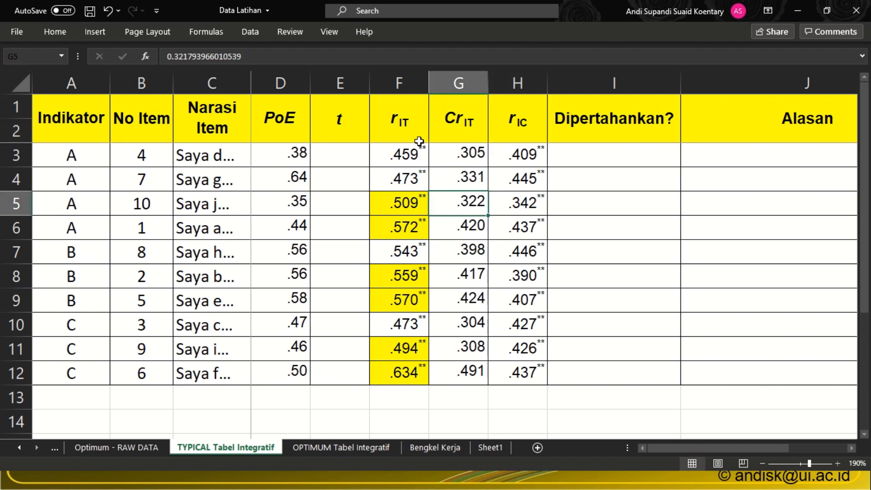
{"action": "left_click", "coordinate": [403, 128]}
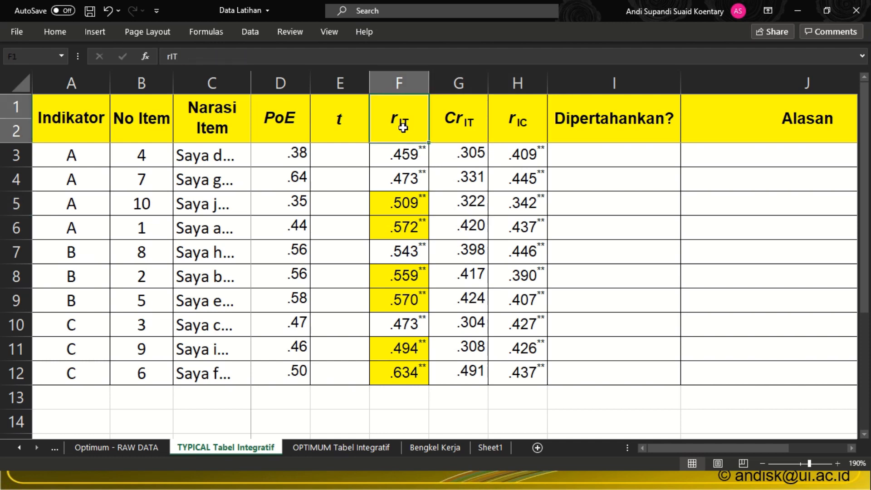
{"action": "left_click", "coordinate": [467, 124]}
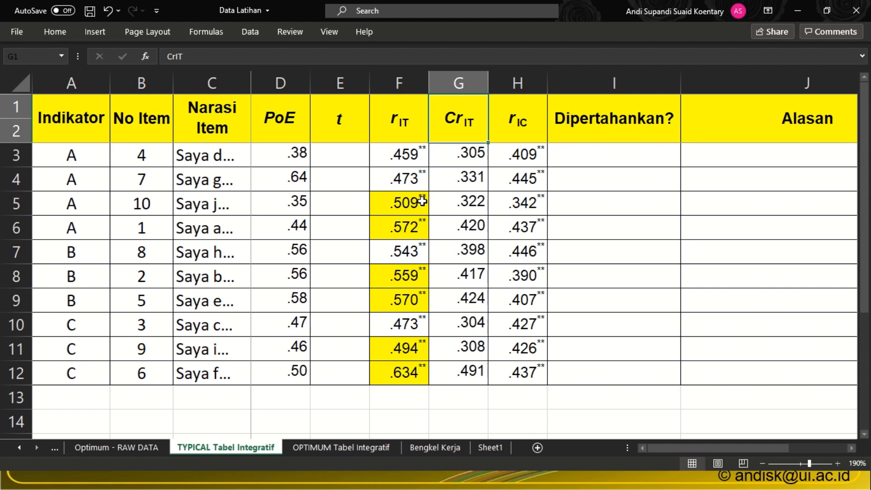
Compare the rIT and CrIT values of items 7 and 10, and switch to the item Discrimination slide
{"action": "left_click", "coordinate": [411, 178]}
{"action": "left_click_drag", "start_coordinate": [411, 179], "coordinate": [467, 199]}
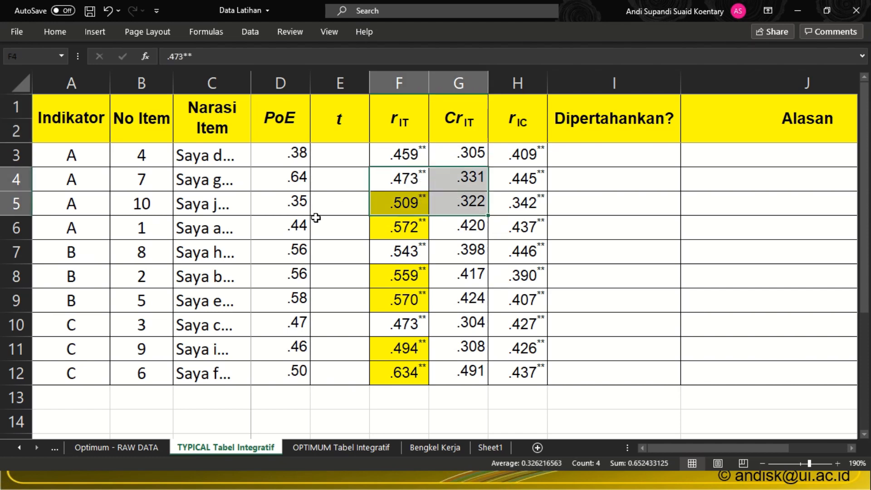
{"action": "key", "text": "alt+Tab"}
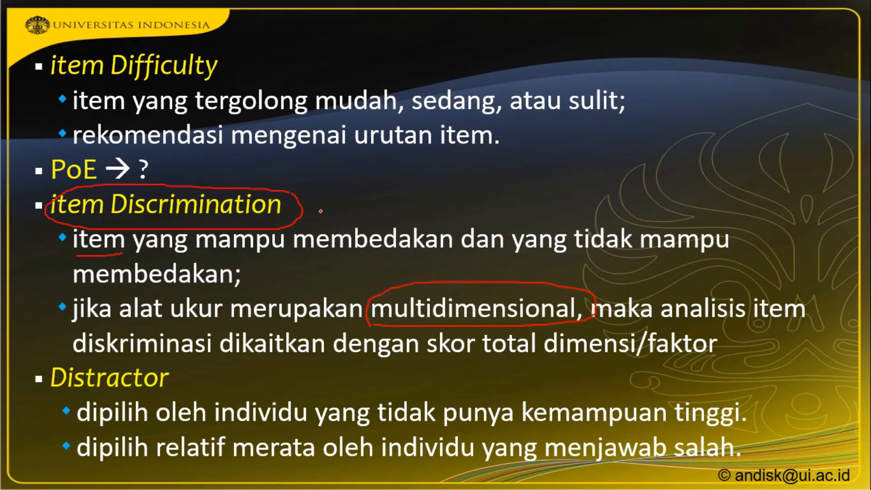
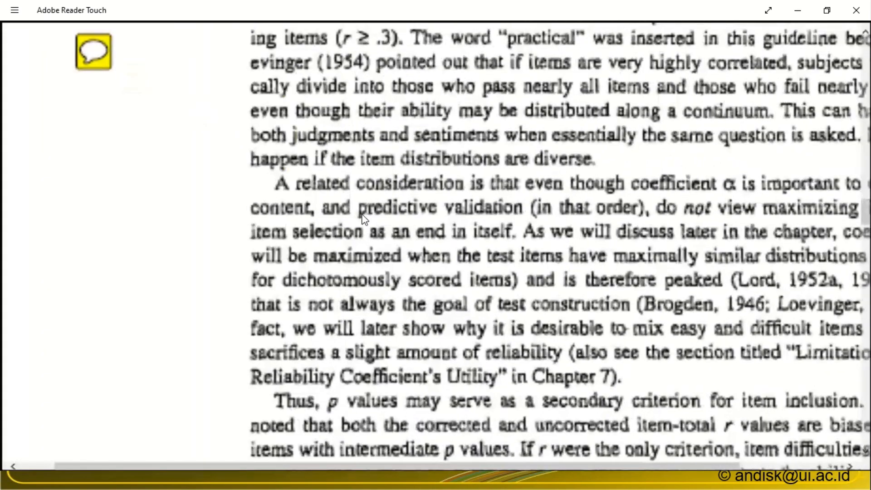
View the Item Selection passage in Adobe Reader Touch and switch back to the Data Latihan workbook
{"action": "scroll", "coordinate": [306, 132], "scroll_direction": "up", "scroll_amount": 5}
{"action": "scroll", "coordinate": [306, 133], "scroll_direction": "down", "scroll_amount": 3}
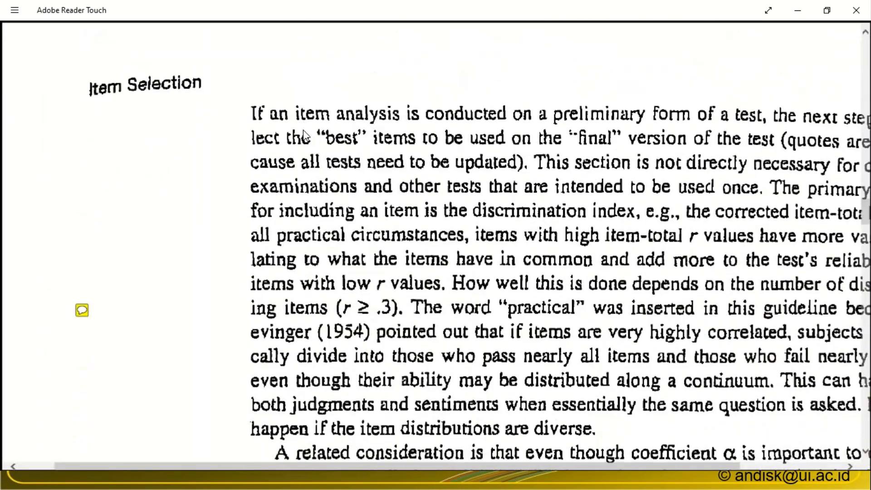
{"action": "key", "text": "alt+Tab"}
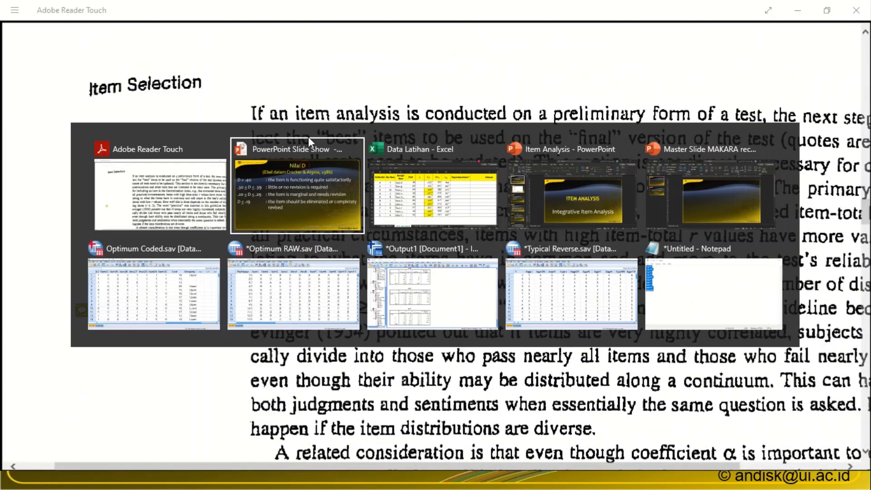
{"action": "key", "text": "alt+Tab"}
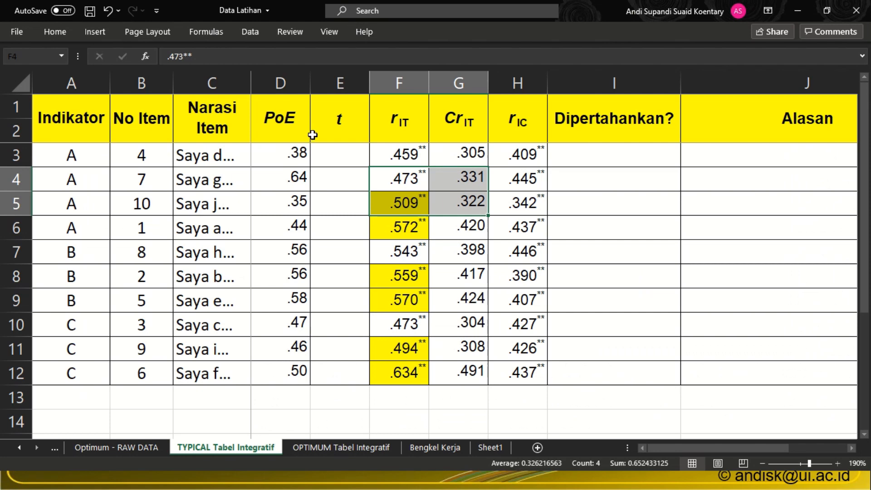
{"action": "key", "text": "alt+Tab"}
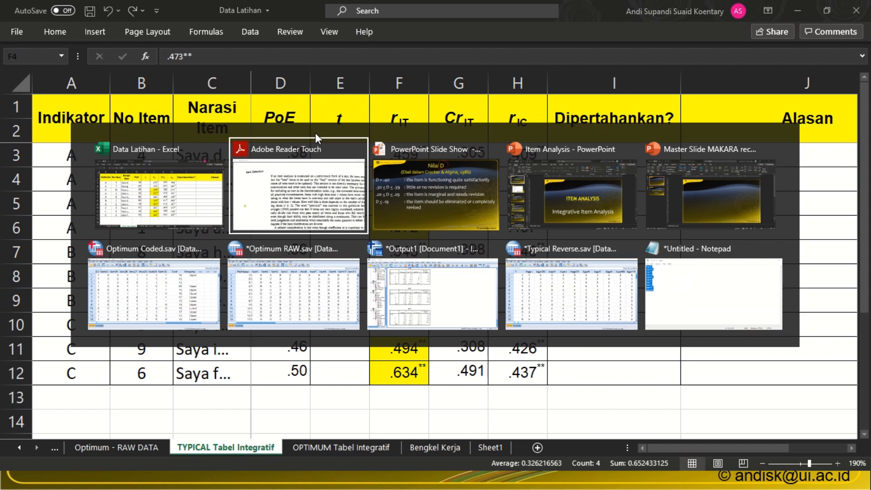
{"action": "key", "text": "alt+Tab"}
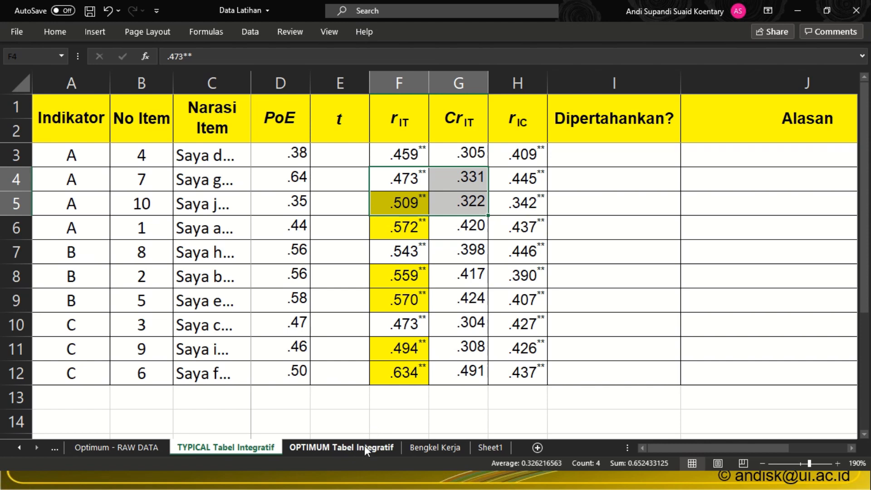
View the OPTIMUM Tabel Integratif sheet from its first item and open the workbook APsyUP Meter - NI-30 NO-250
{"action": "left_click", "coordinate": [363, 446]}
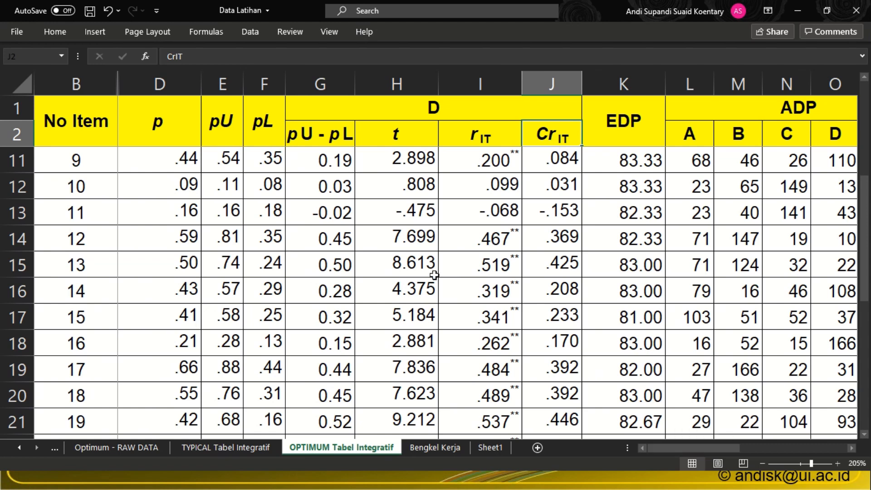
{"action": "scroll", "coordinate": [434, 274], "scroll_direction": "up", "scroll_amount": 3}
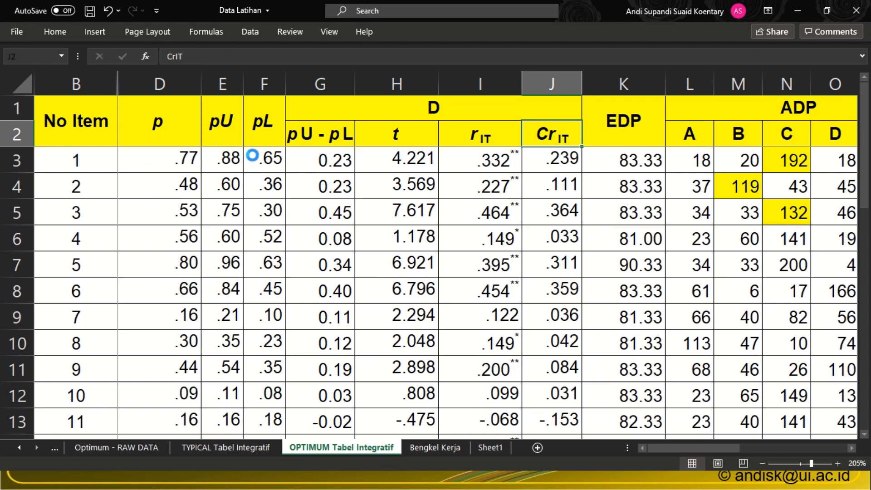
{"action": "key", "text": "ctrl+o"}
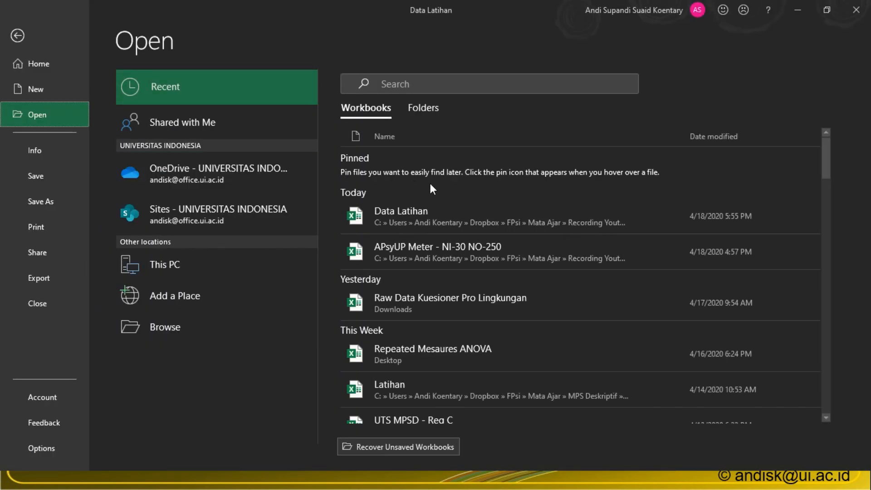
{"action": "left_click", "coordinate": [469, 248]}
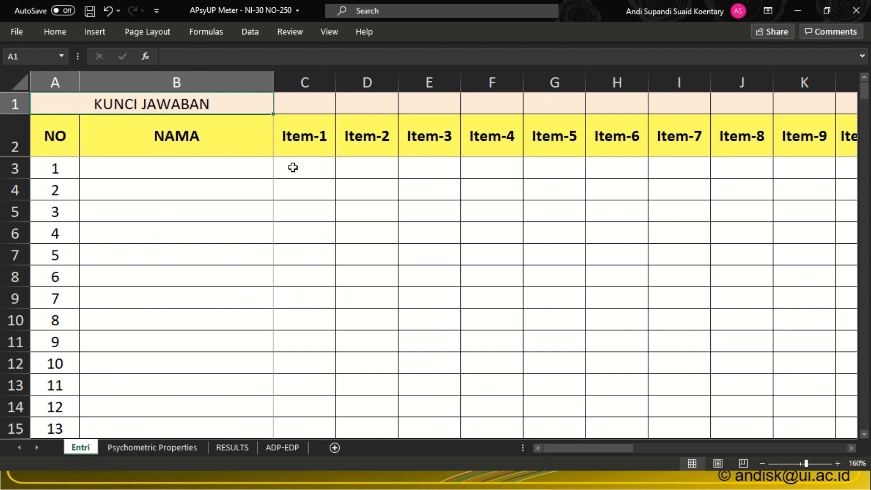
Enter the first participant's name in the NAMA column of the Entri sheet and the answer B for Item-1
{"action": "left_click", "coordinate": [243, 171]}
{"action": "type", "text": "A"}
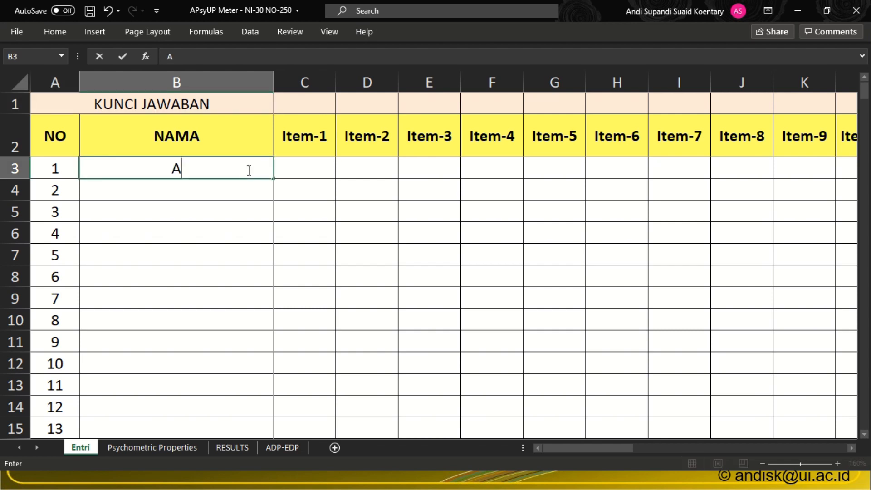
{"action": "left_click", "coordinate": [294, 168]}
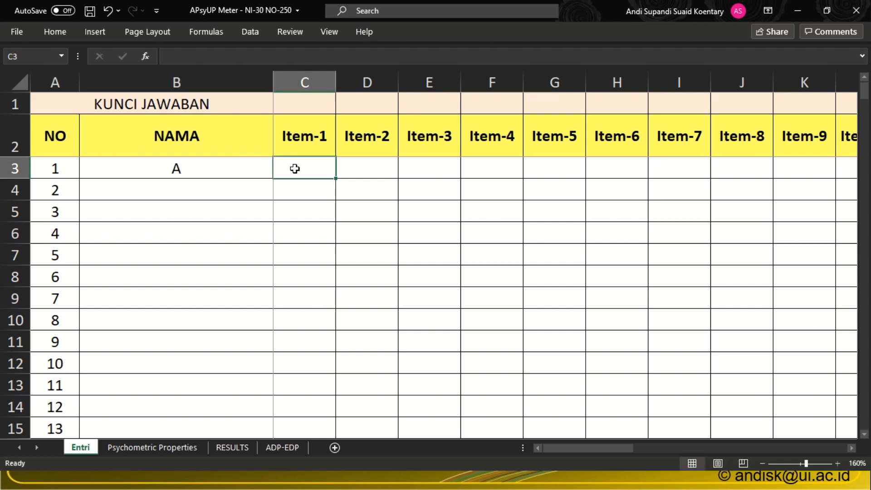
{"action": "double_click", "coordinate": [211, 174]}
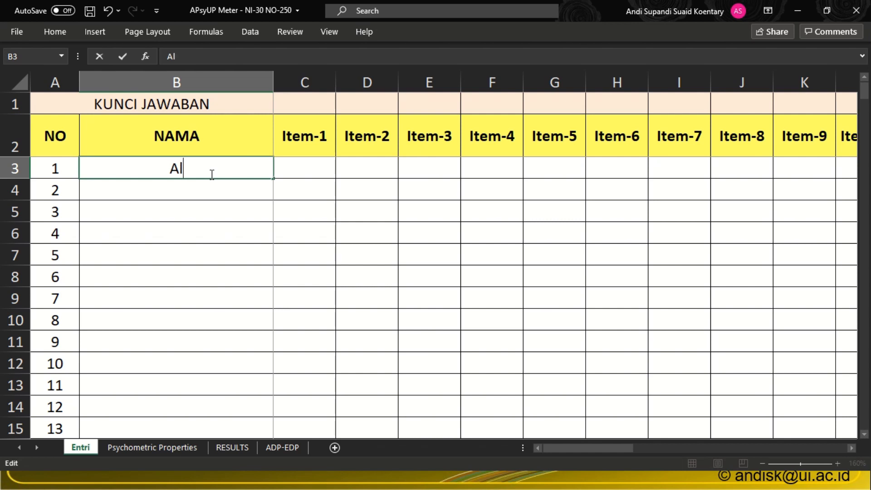
{"action": "type", "text": "li"}
{"action": "left_click", "coordinate": [341, 194]}
{"action": "left_click", "coordinate": [308, 173]}
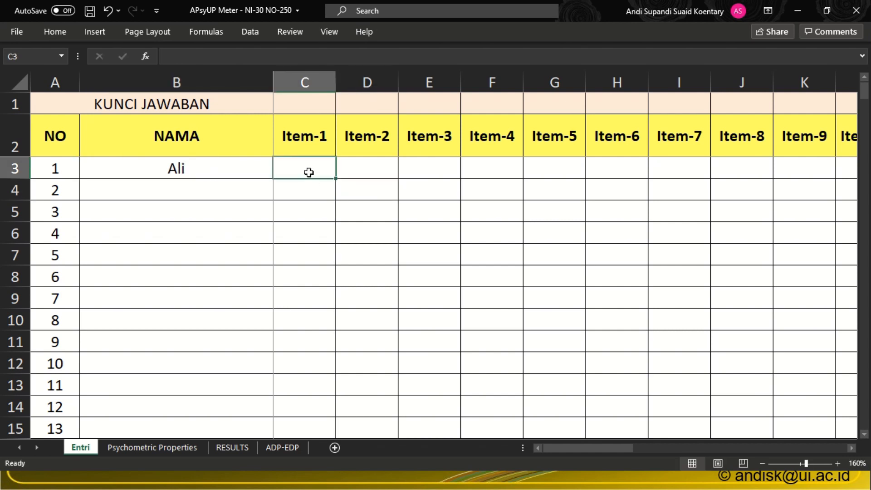
{"action": "type", "text": "B"}
{"action": "left_click", "coordinate": [315, 187]}
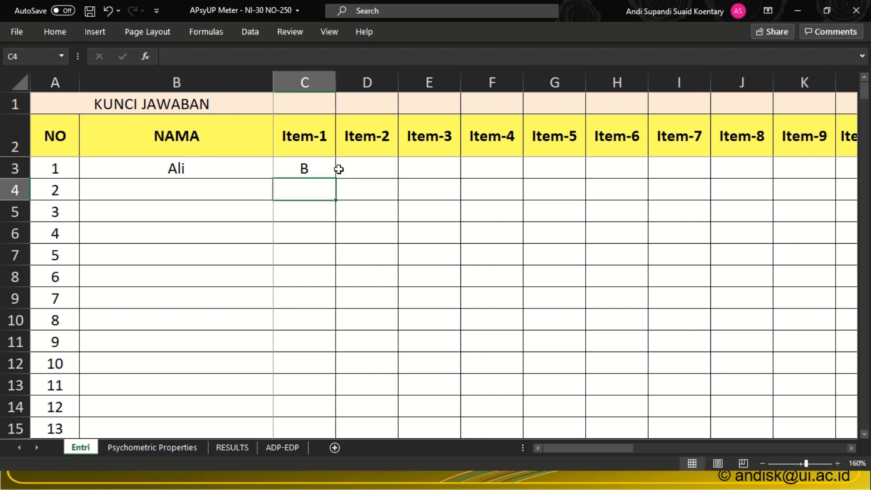
Examine the KUNCI JAWABAN row and the item columns from Item-1 through Item-30 on the Entri sheet
{"action": "left_click", "coordinate": [300, 106]}
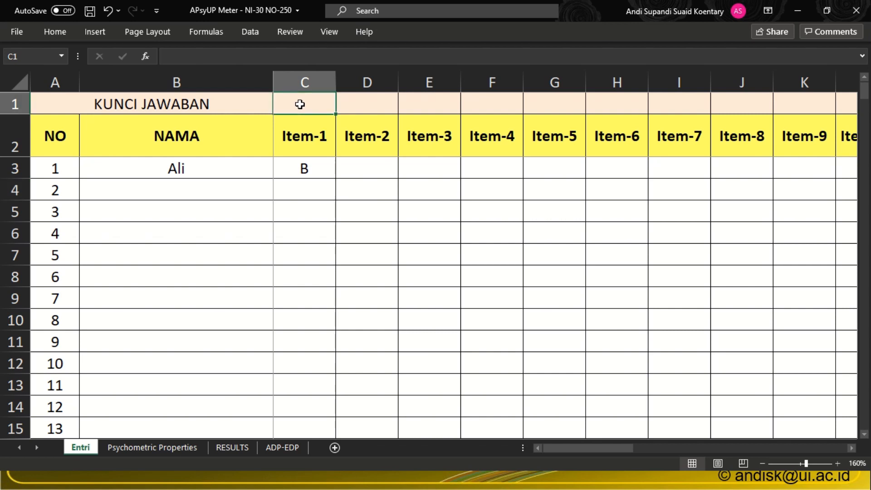
{"action": "left_click", "coordinate": [307, 138]}
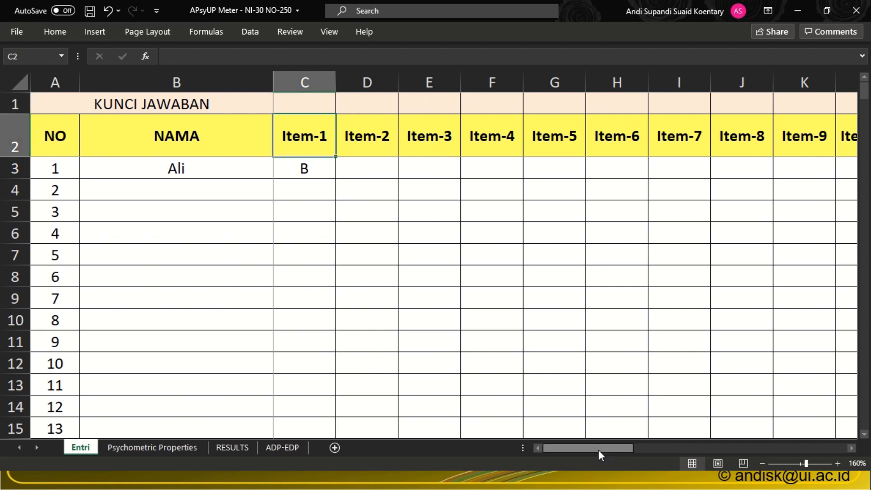
{"action": "left_click_drag", "start_coordinate": [598, 450], "coordinate": [813, 429]}
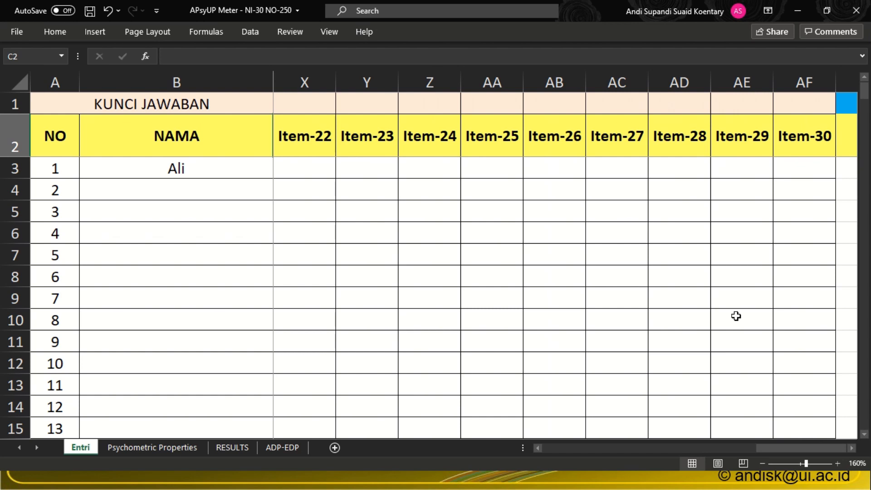
{"action": "left_click_drag", "start_coordinate": [809, 449], "coordinate": [599, 447]}
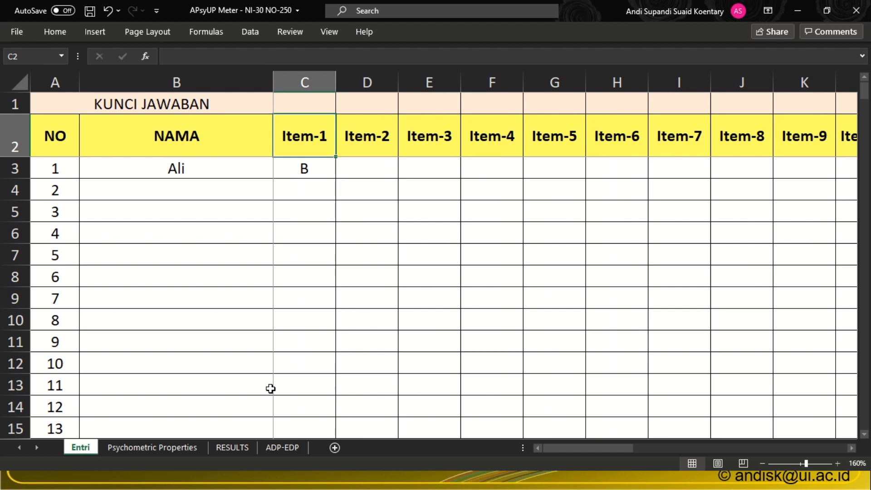
Review the p, rIT and CrIT rows for item difficulty and discrimination on the Psychometric Properties sheet
{"action": "left_click", "coordinate": [172, 446]}
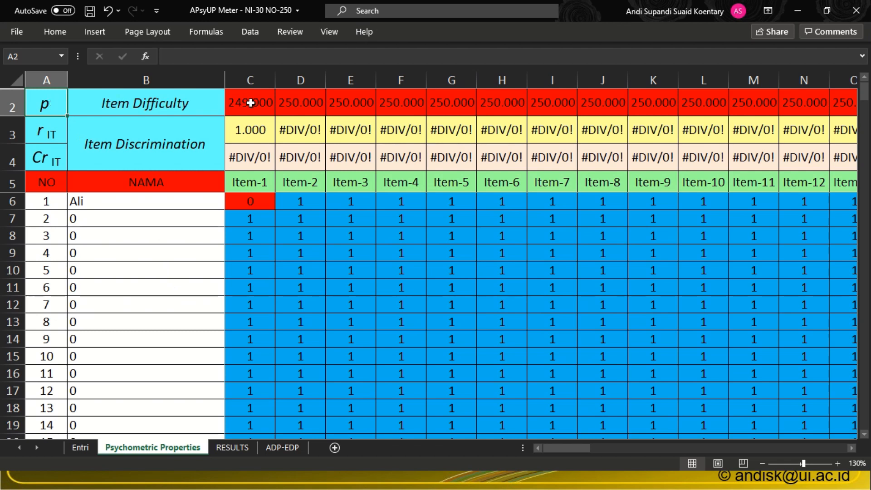
{"action": "left_click", "coordinate": [50, 135]}
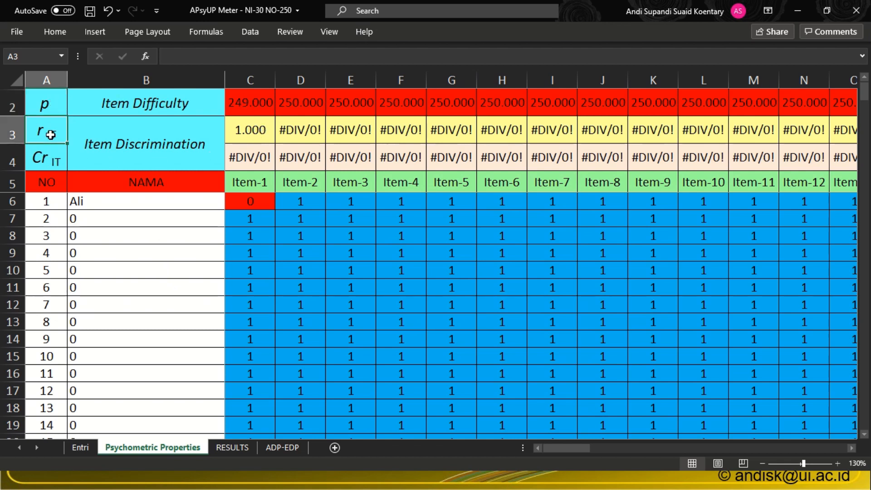
{"action": "left_click", "coordinate": [43, 160]}
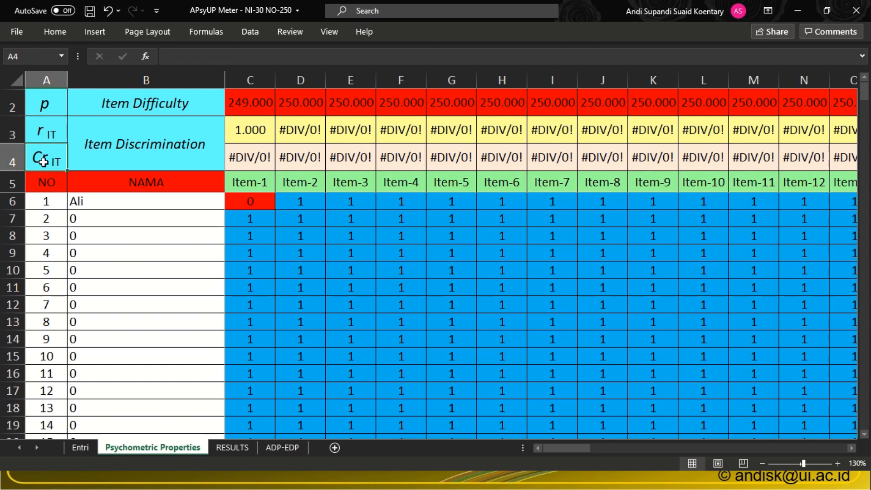
Check the participant names and scores on the RESULTS sheet, and view the distractor counts on the ADP-EDP sheet
{"action": "left_click", "coordinate": [228, 448]}
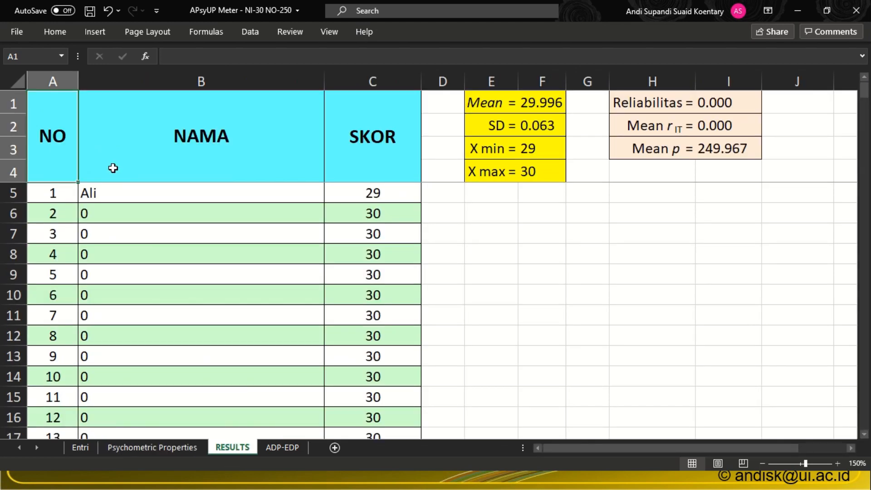
{"action": "left_click", "coordinate": [102, 196]}
{"action": "left_click", "coordinate": [287, 222]}
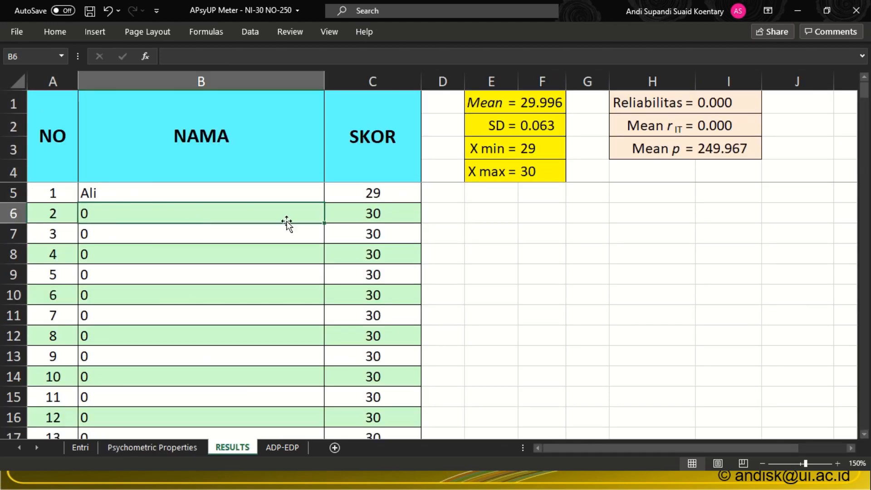
{"action": "left_click", "coordinate": [393, 196]}
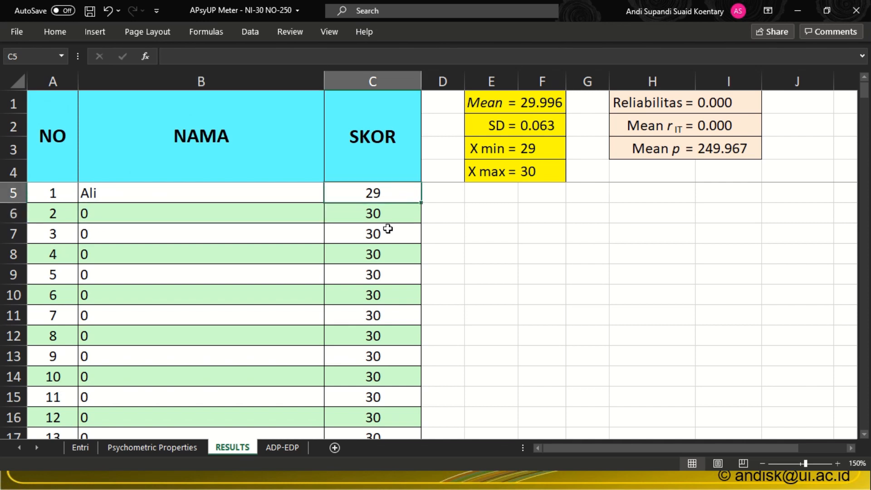
{"action": "left_click", "coordinate": [280, 447]}
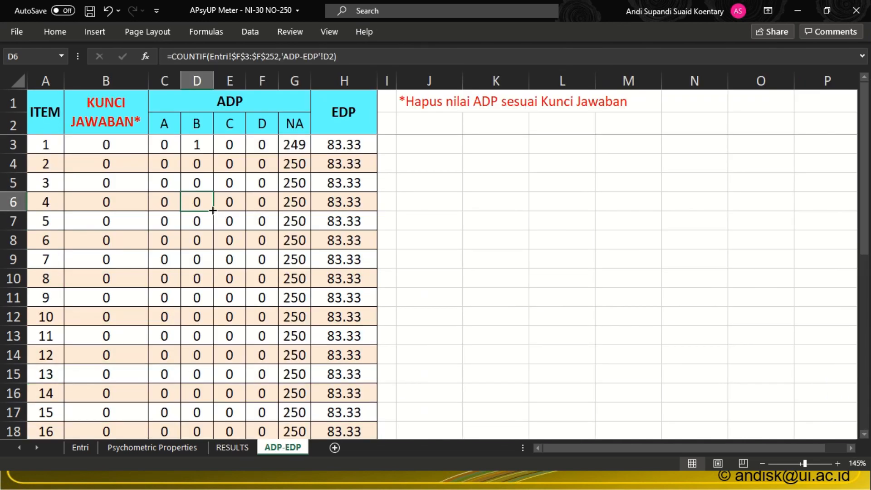
Return to the Entri sheet and point out the answer key row, the first participant's name and the Item-1 answer
{"action": "left_click", "coordinate": [84, 445]}
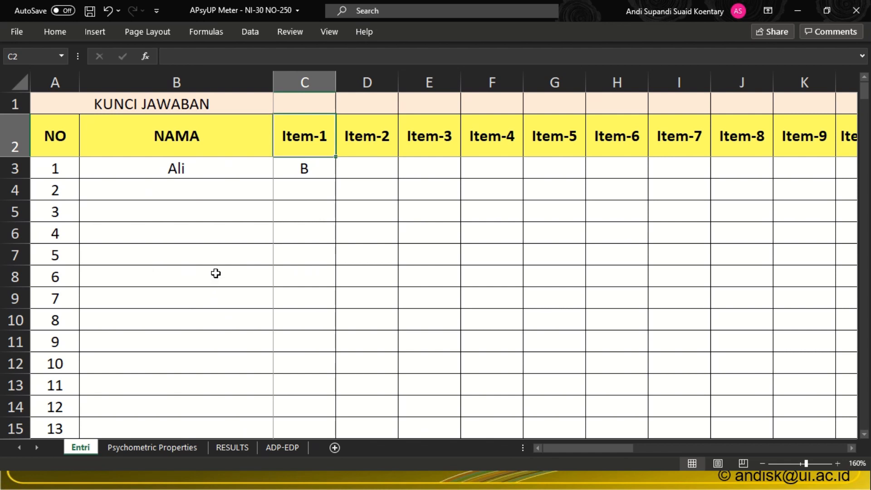
{"action": "left_click", "coordinate": [166, 101]}
{"action": "left_click", "coordinate": [162, 171]}
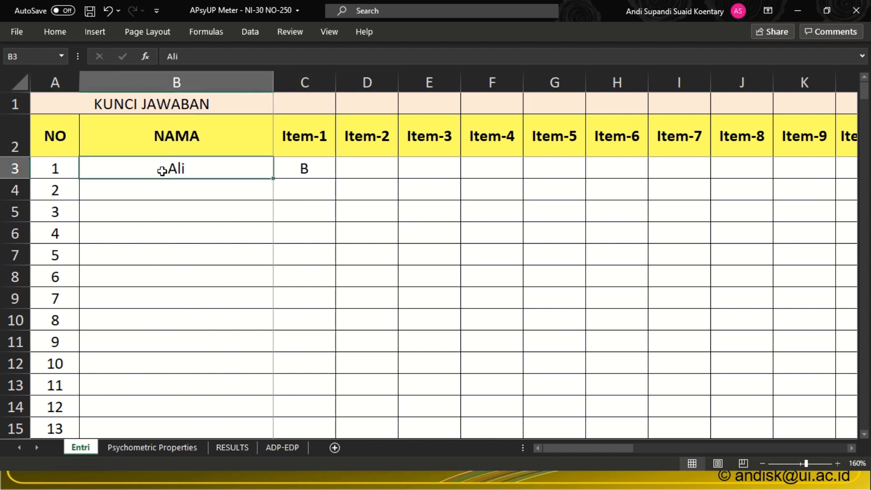
{"action": "left_click", "coordinate": [317, 166]}
Switch to the Data Latihan workbook and display the Optimum - RAW DATA sheet from the first participant
{"action": "key", "text": "alt+Tab"}
{"action": "key", "text": "alt+Tab"}
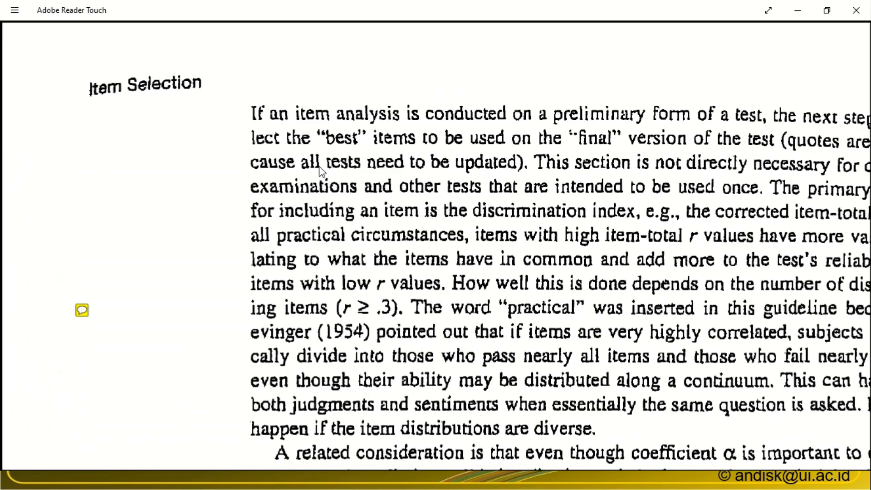
{"action": "key", "text": "alt+Tab"}
{"action": "key", "text": "alt+Tab"}
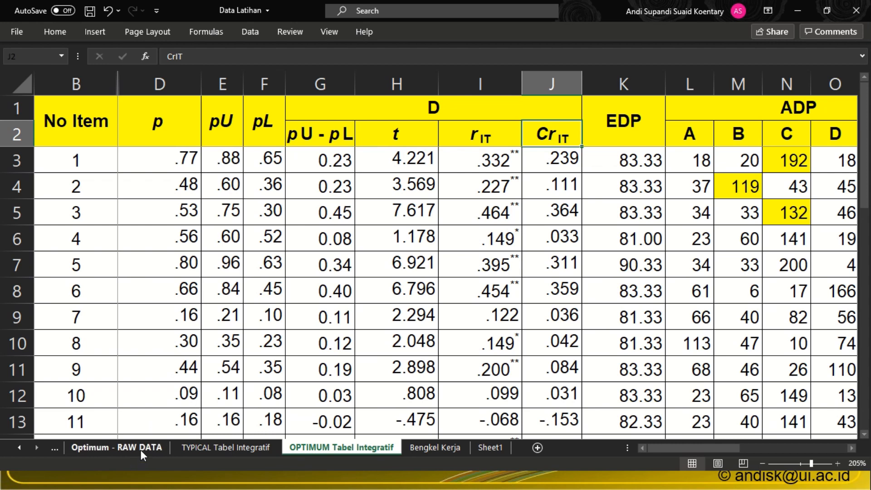
{"action": "left_click", "coordinate": [135, 447]}
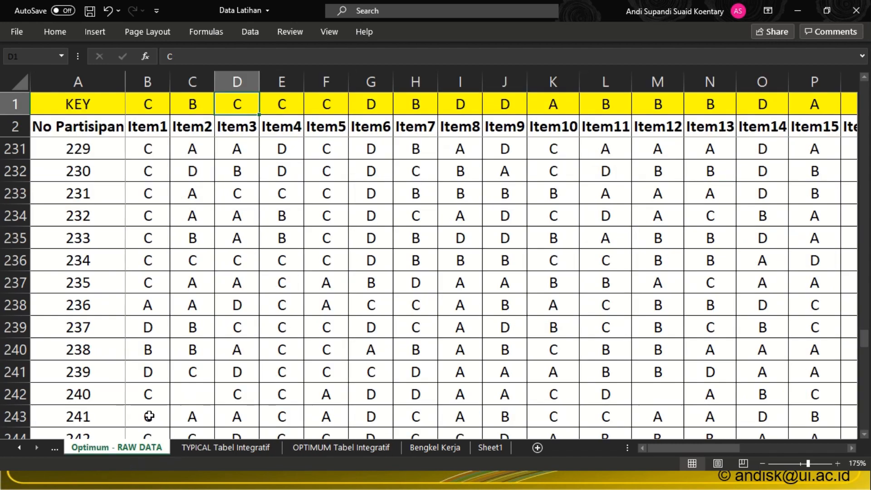
{"action": "scroll", "coordinate": [145, 331], "scroll_direction": "up", "scroll_amount": 19}
{"action": "scroll", "coordinate": [149, 235], "scroll_direction": "up", "scroll_amount": 15}
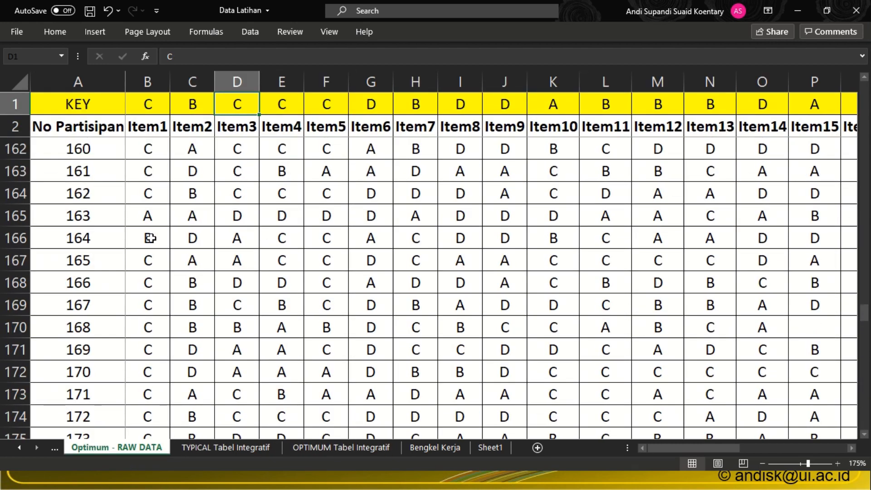
{"action": "left_click", "coordinate": [107, 126]}
{"action": "key", "text": "ctrl+Home"}
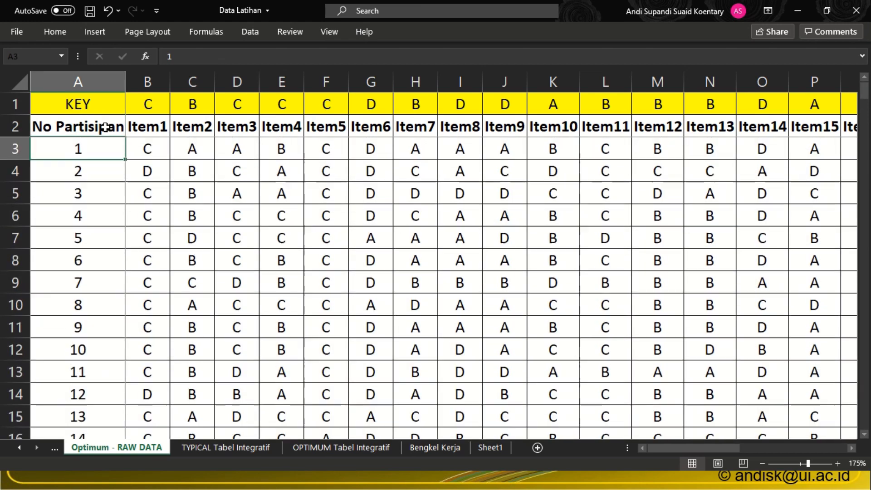
Copy all 250 participants' numbers and Item1 to Item30 answers into the APsyUP Meter workbook's Entri sheet, starting at the first participant's name cell
{"action": "left_click_drag", "start_coordinate": [82, 148], "coordinate": [745, 399]}
{"action": "key", "text": "ctrl+c"}
{"action": "key", "text": "alt+Tab"}
{"action": "key", "text": "Tab"}
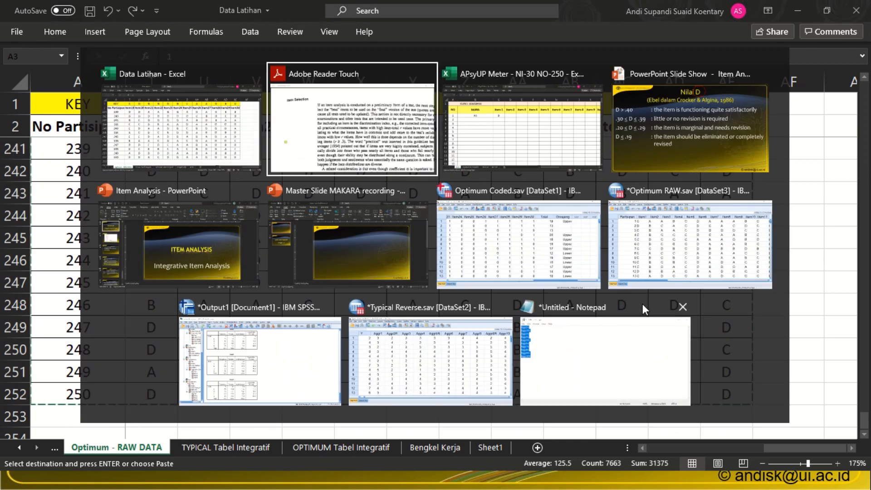
{"action": "left_click", "coordinate": [175, 168]}
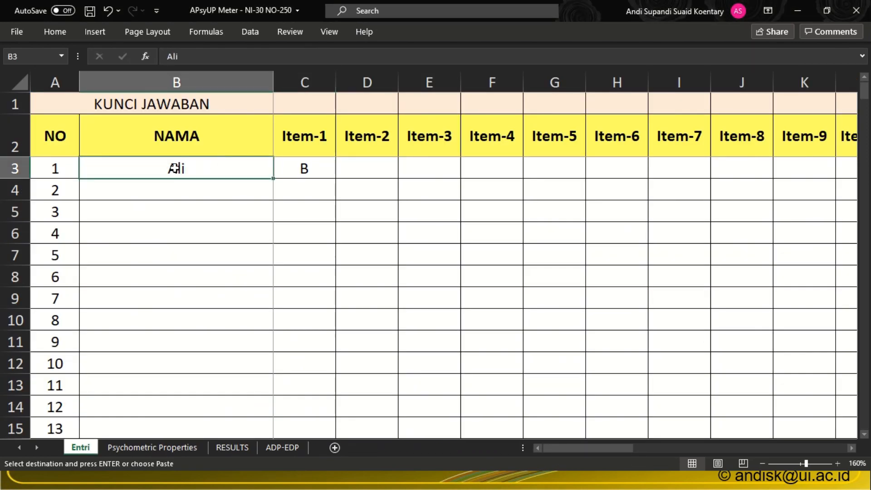
Copy the 30-item answer key from Data Latihan's Optimum - RAW DATA sheet into the KUNCI JAWABAN row of the Entri sheet, starting at Item-1
{"action": "key", "text": "alt+Tab"}
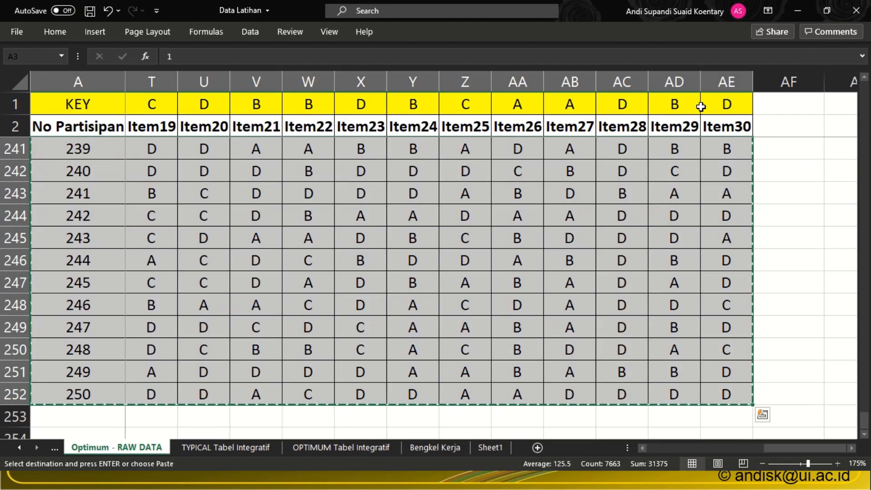
{"action": "left_click_drag", "start_coordinate": [703, 106], "coordinate": [136, 99]}
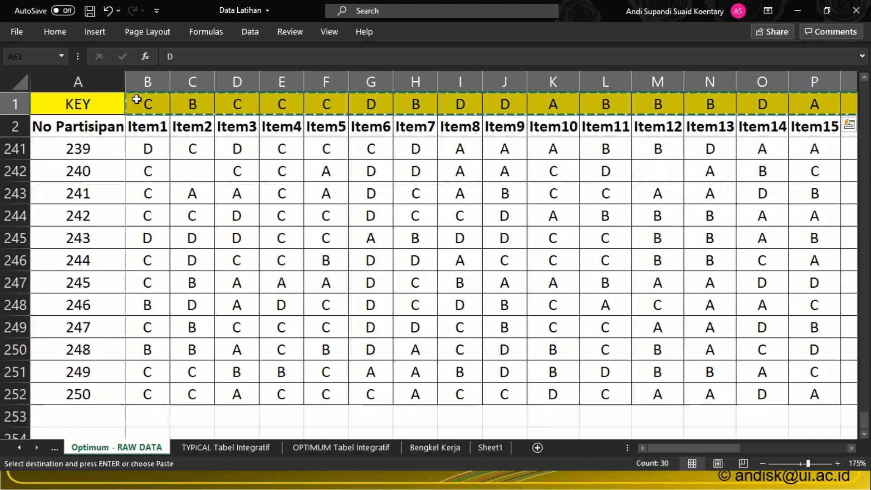
{"action": "key", "text": "alt+Tab"}
{"action": "left_click", "coordinate": [318, 107]}
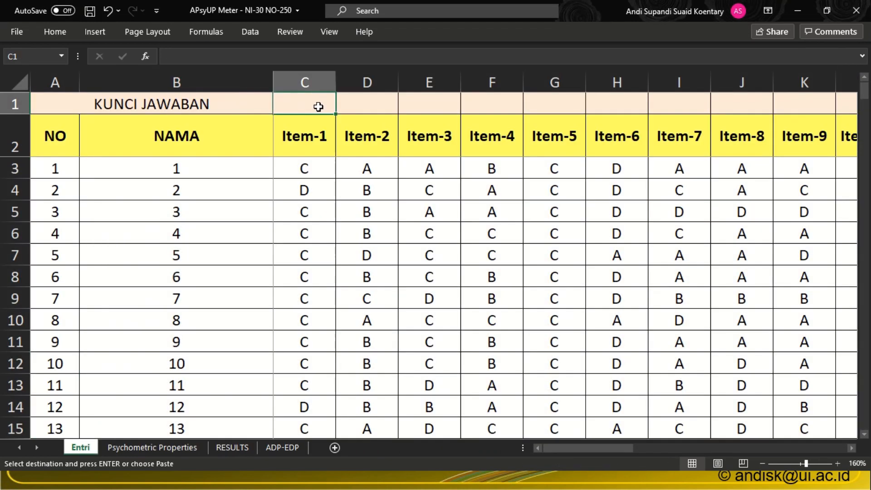
{"action": "key", "text": "ctrl+v"}
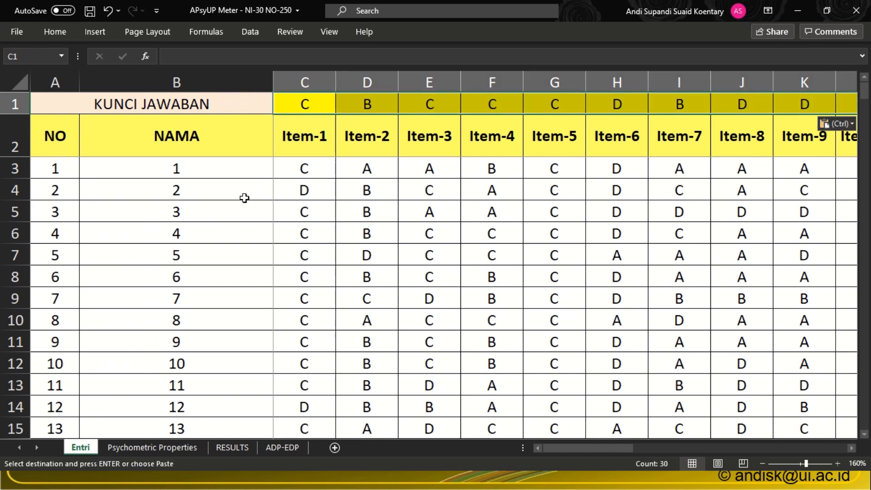
Check the filled-in participant names, answer key row and Item-1 answers on the Entri sheet
{"action": "left_click", "coordinate": [244, 198]}
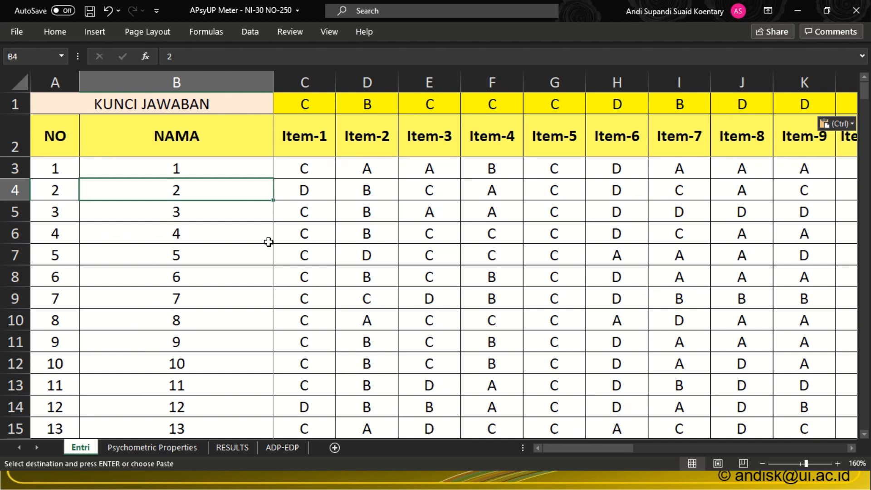
{"action": "left_click", "coordinate": [295, 109]}
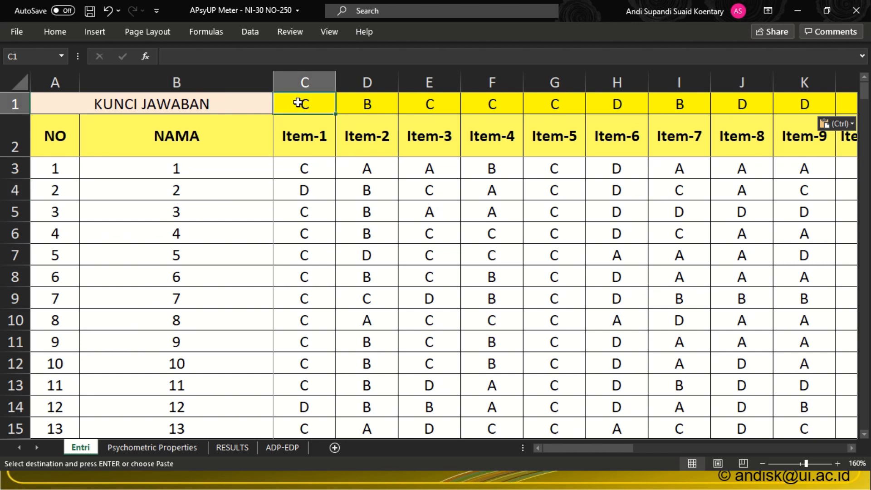
{"action": "left_click", "coordinate": [297, 170]}
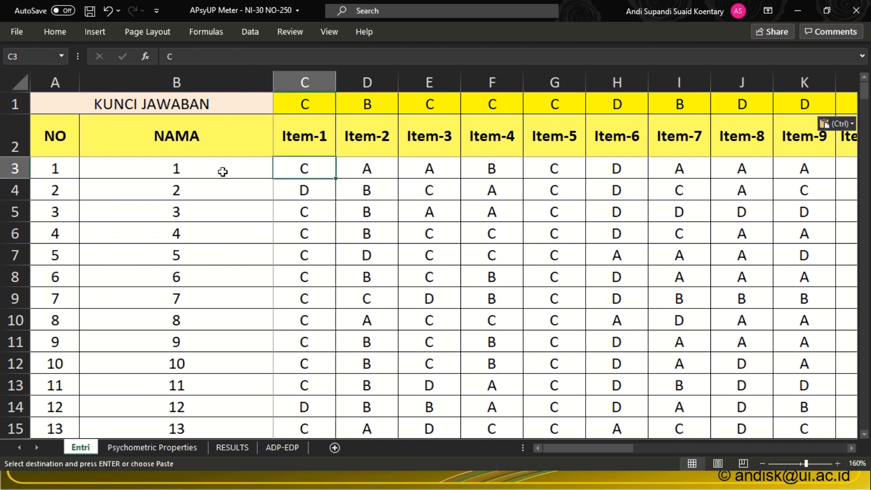
{"action": "left_click", "coordinate": [297, 151]}
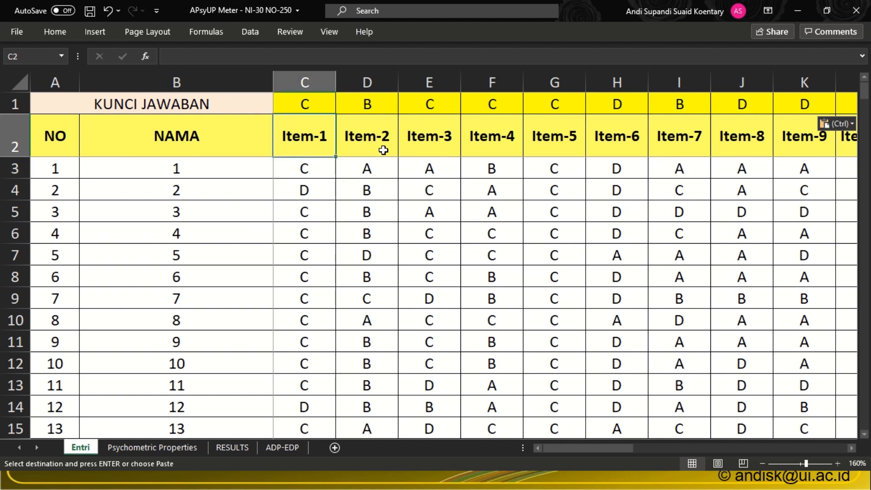
Review the item difficulty row on the Psychometric Properties sheet and the reliability figure on the RESULTS sheet
{"action": "left_click", "coordinate": [176, 449]}
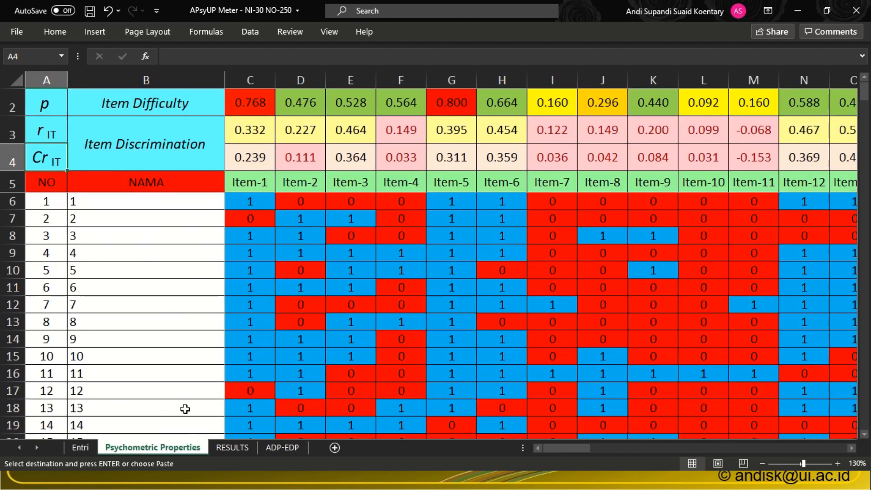
{"action": "left_click", "coordinate": [122, 102]}
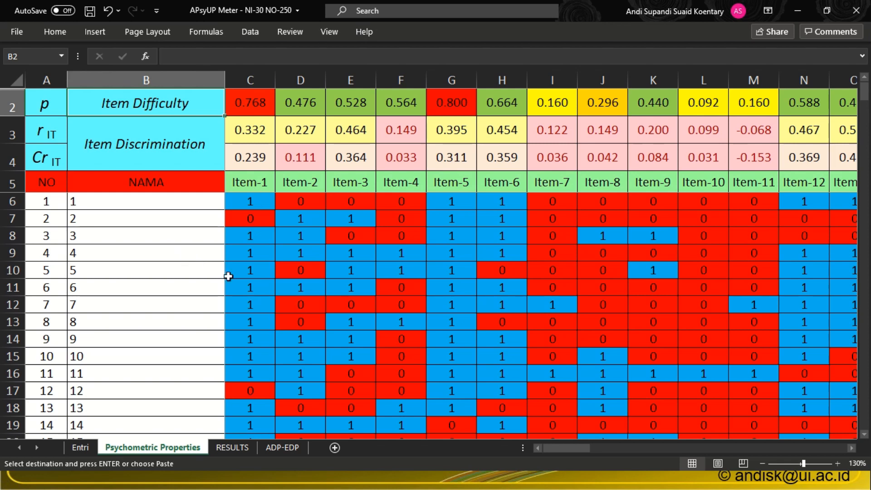
{"action": "left_click", "coordinate": [240, 447]}
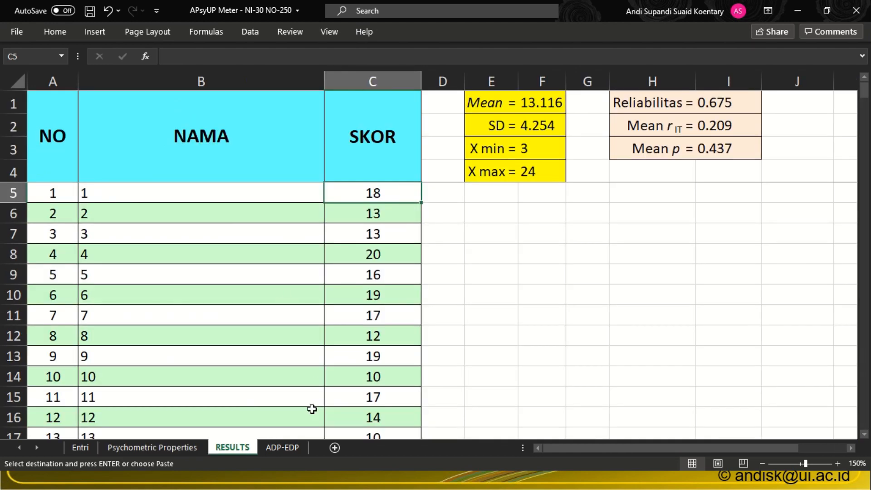
{"action": "left_click", "coordinate": [641, 101]}
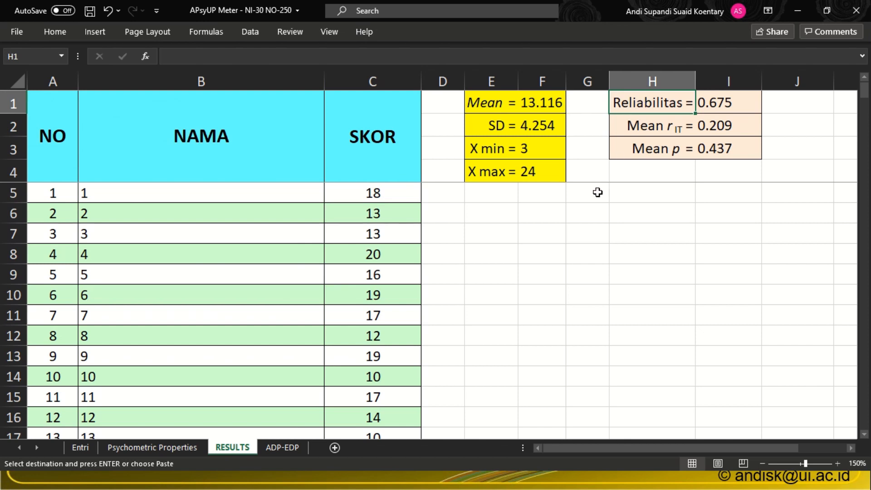
Examine the EDP column, the answer key column and the note on deleting key ADP values on the ADP-EDP sheet
{"action": "left_click", "coordinate": [282, 446]}
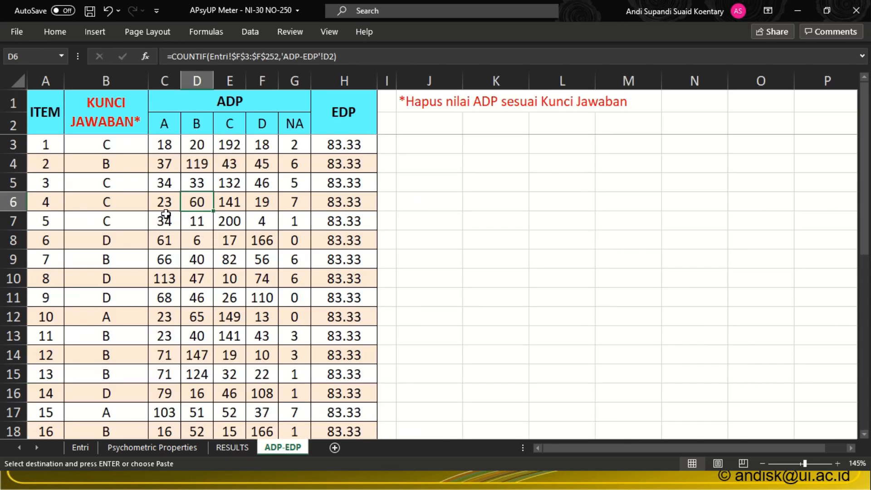
{"action": "left_click", "coordinate": [347, 116]}
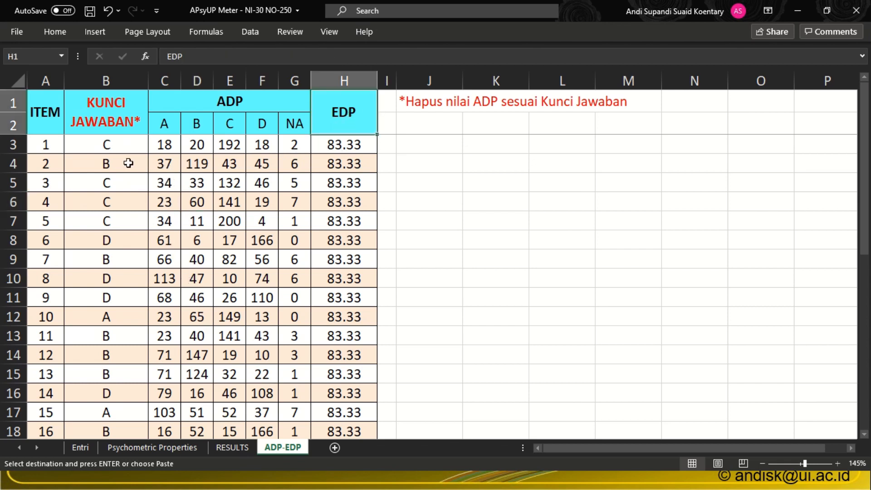
{"action": "left_click", "coordinate": [115, 120]}
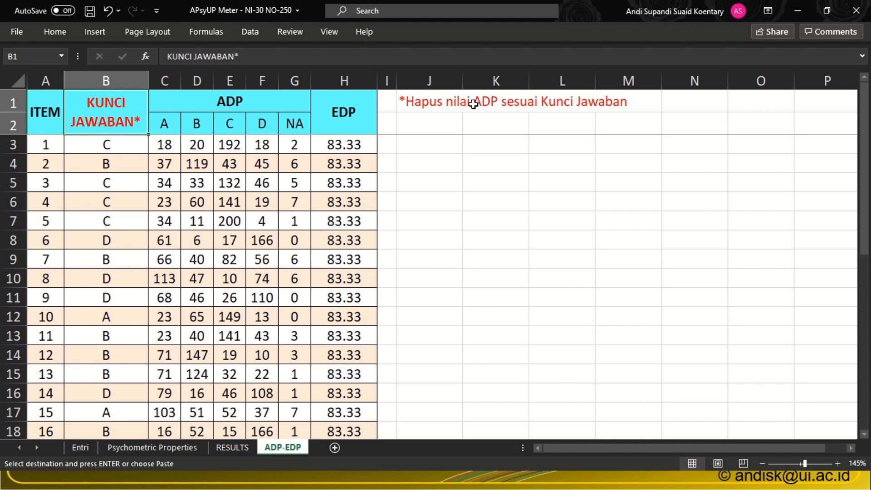
{"action": "left_click", "coordinate": [472, 103]}
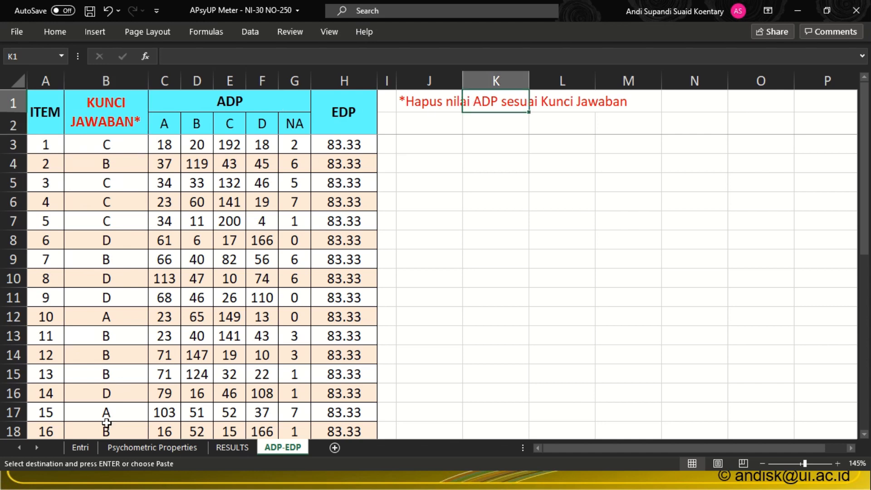
Return to the Psychometric Properties sheet, then switch to SPSS and display the Optimum Coded.sav data from the Partisipan column
{"action": "left_click", "coordinate": [129, 446]}
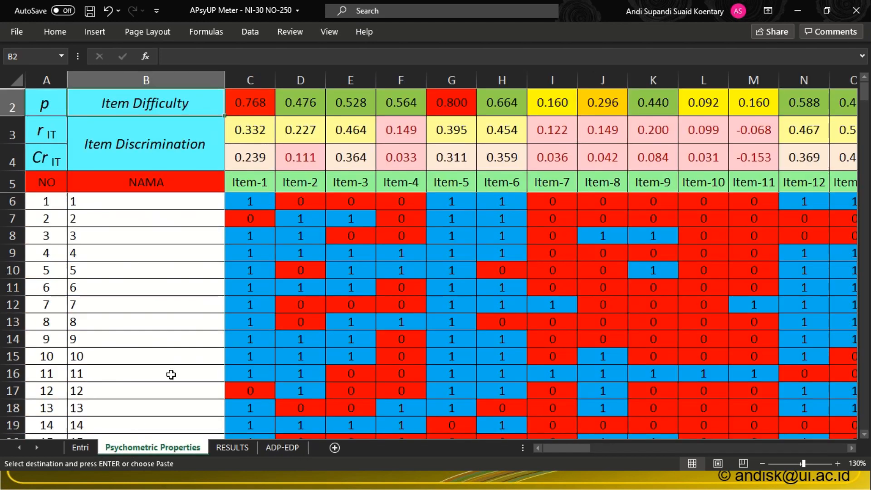
{"action": "key", "text": "alt+Tab"}
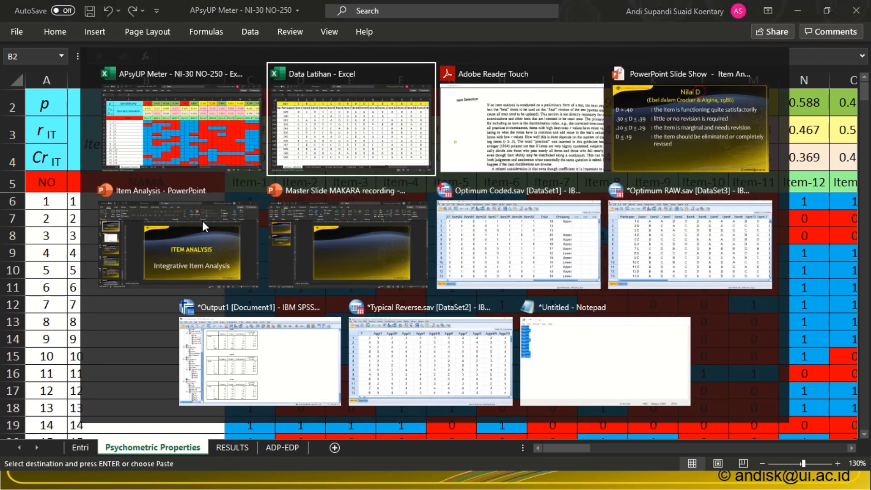
{"action": "key", "text": "alt+Tab"}
{"action": "key", "text": "alt+Tab"}
{"action": "key", "text": "alt+Tab"}
{"action": "key", "text": "alt+Tab"}
{"action": "key", "text": "alt+Tab"}
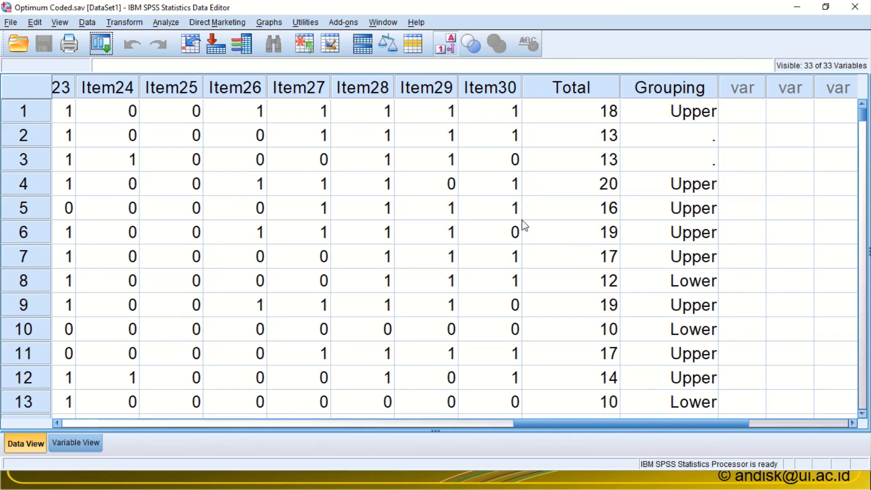
{"action": "left_click", "coordinate": [519, 218]}
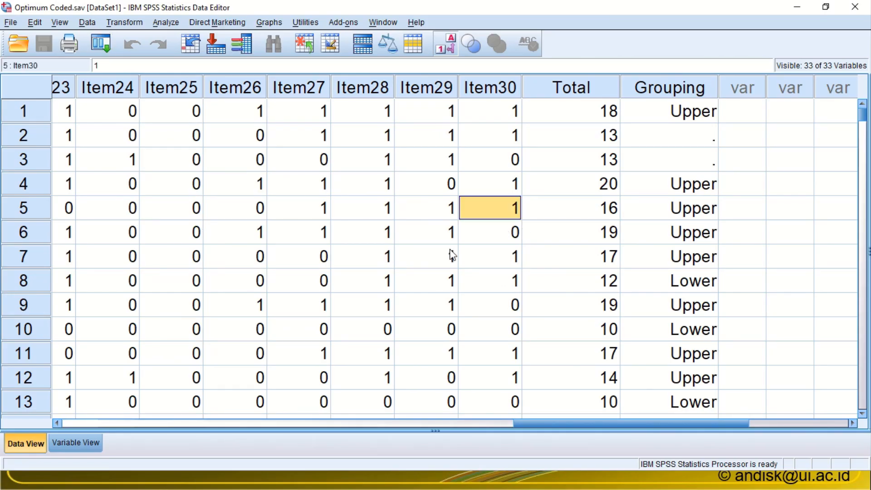
{"action": "left_click_drag", "start_coordinate": [649, 425], "coordinate": [164, 414]}
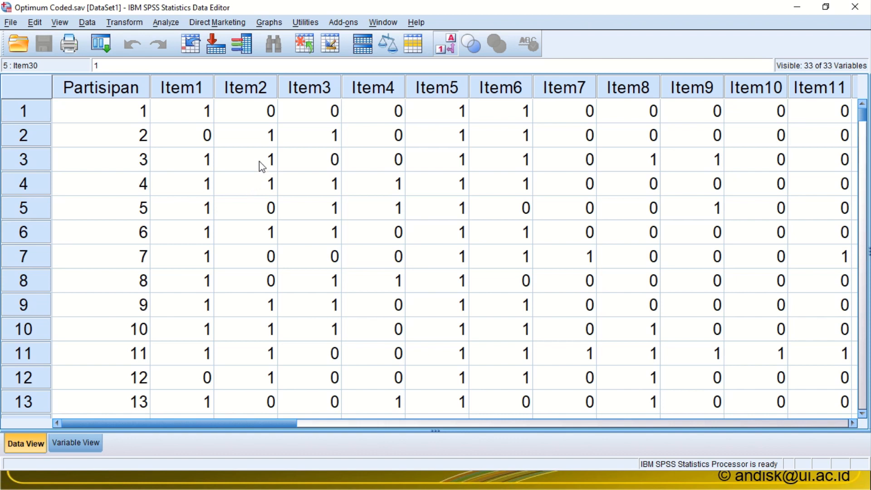
Run a Frequencies analysis on Item1, Item2 and Item3 with frequency tables displayed
{"action": "left_click", "coordinate": [172, 27]}
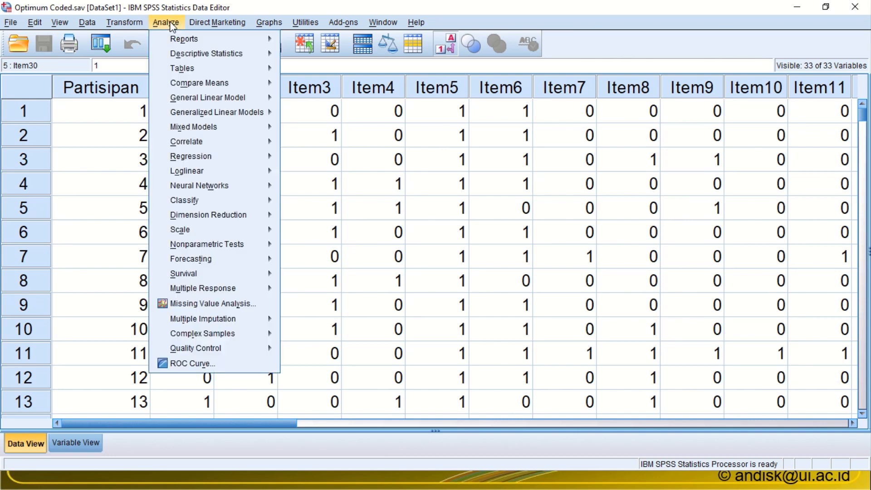
{"action": "mouse_move", "coordinate": [206, 53]}
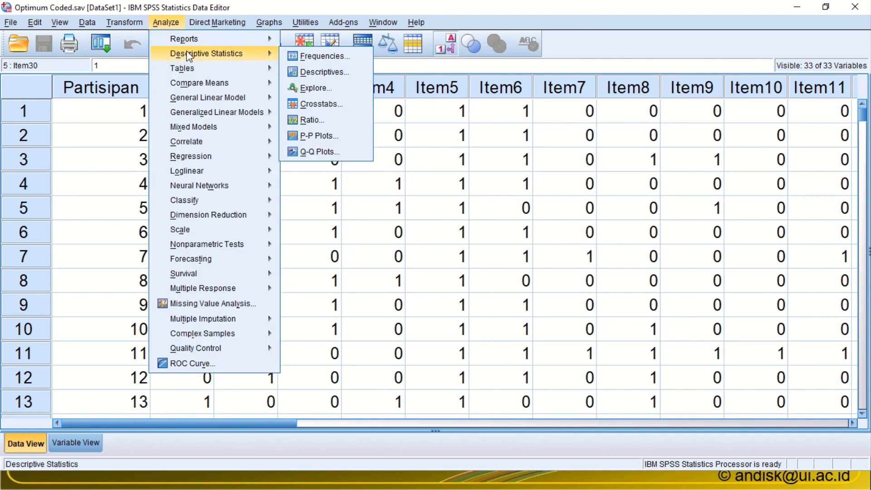
{"action": "left_click", "coordinate": [321, 55]}
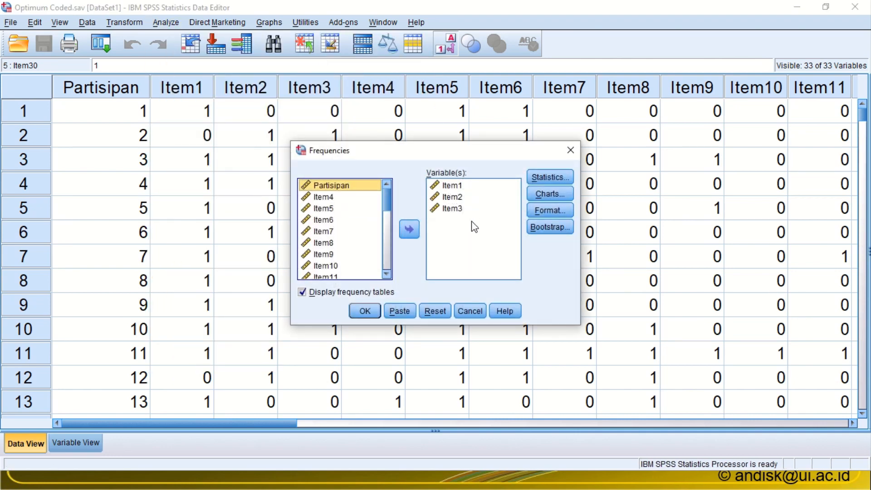
{"action": "left_click", "coordinate": [498, 209]}
{"action": "left_click", "coordinate": [474, 183]}
{"action": "left_click", "coordinate": [471, 196]}
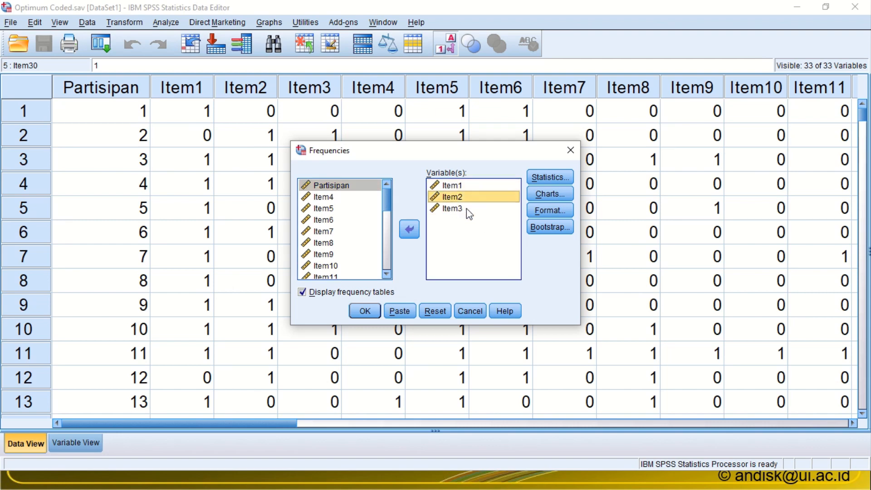
{"action": "left_click", "coordinate": [466, 210]}
{"action": "left_click", "coordinate": [362, 310]}
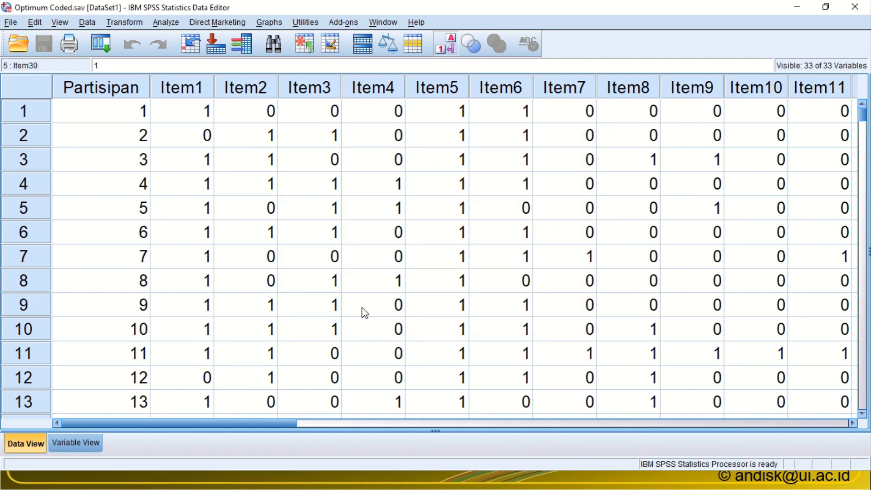
Switch to the SPSS output document and examine the new frequency tables for Item1, Item2 and Item3
{"action": "key", "text": "alt+Tab"}
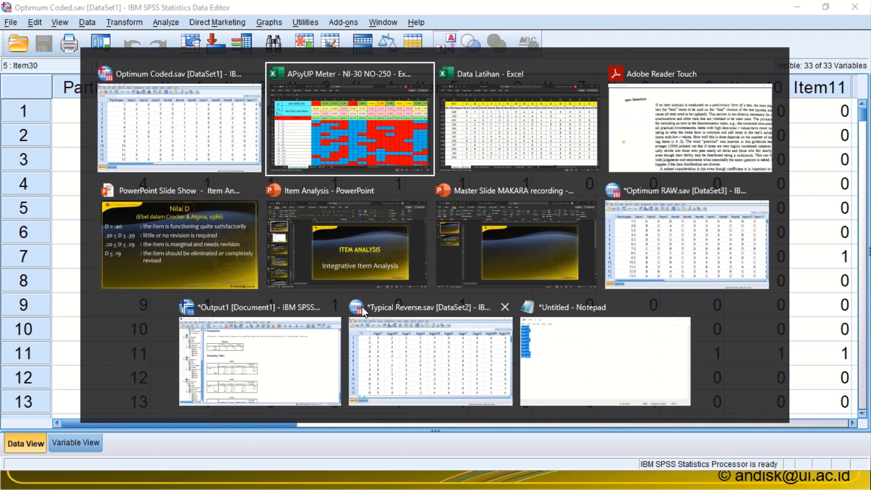
{"action": "key", "text": "alt+Tab"}
{"action": "key", "text": "alt+Tab"}
{"action": "key", "text": "alt+Tab"}
{"action": "key", "text": "alt+Tab"}
{"action": "key", "text": "alt+Tab"}
{"action": "key", "text": "alt+Tab"}
{"action": "key", "text": "alt+Tab"}
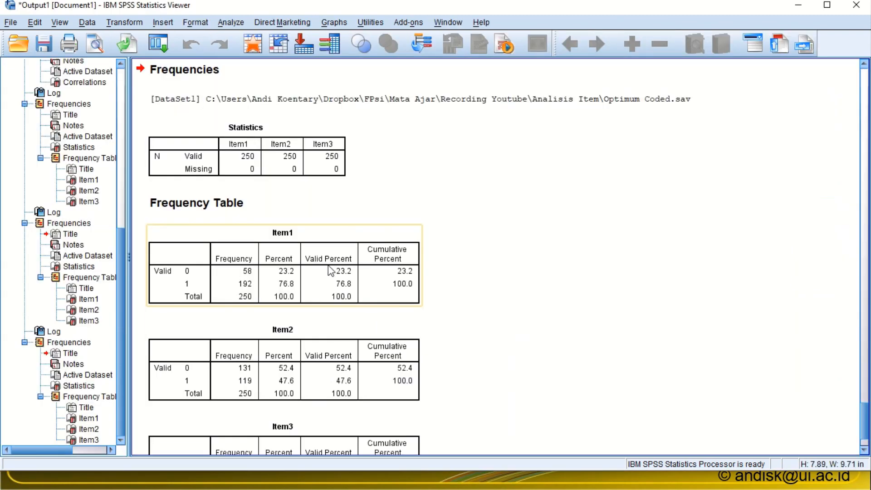
{"action": "left_click", "coordinate": [330, 272]}
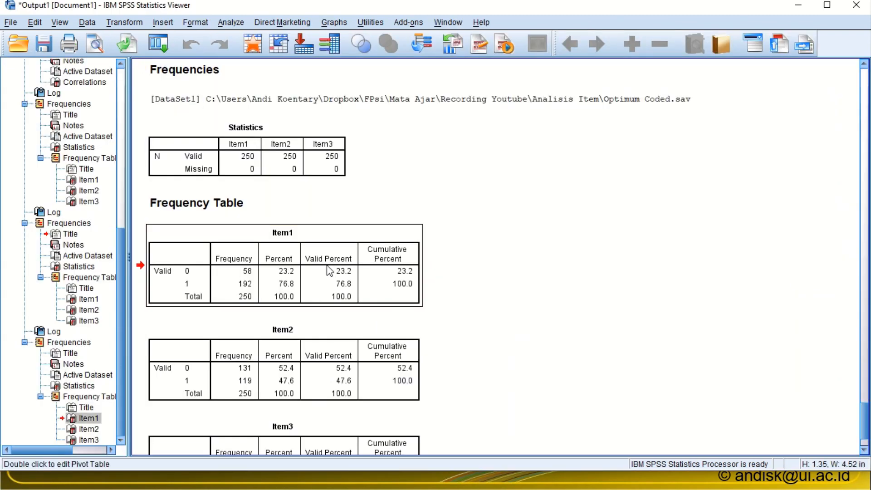
{"action": "scroll", "coordinate": [330, 271], "scroll_direction": "down", "scroll_amount": 2}
{"action": "scroll", "coordinate": [330, 271], "scroll_direction": "down", "scroll_amount": 1}
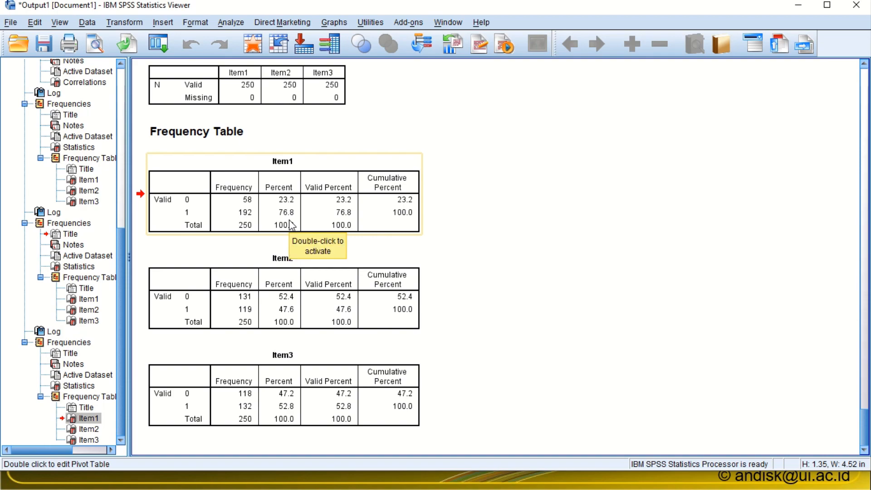
Compare the Item-1 difficulty value on APsyUP Meter's Psychometric Properties sheet with the Item1 frequency table in the SPSS output
{"action": "key", "text": "alt+Tab"}
{"action": "key", "text": "alt+Tab"}
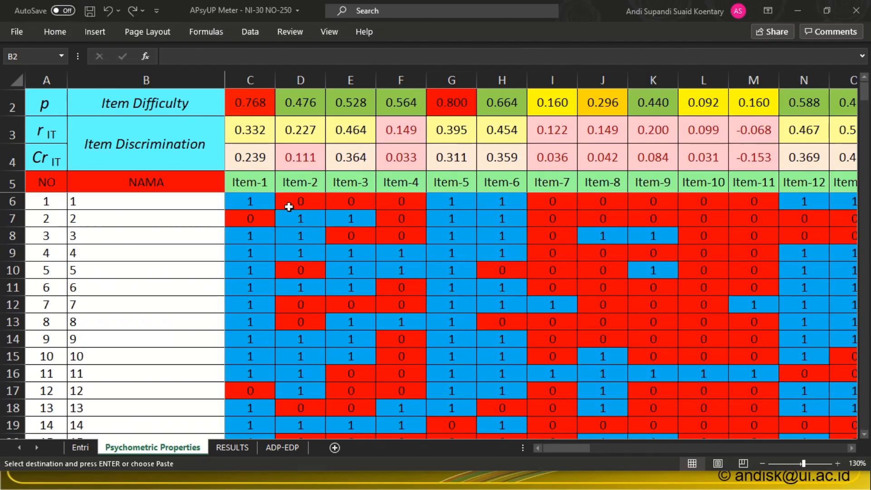
{"action": "left_click", "coordinate": [246, 106]}
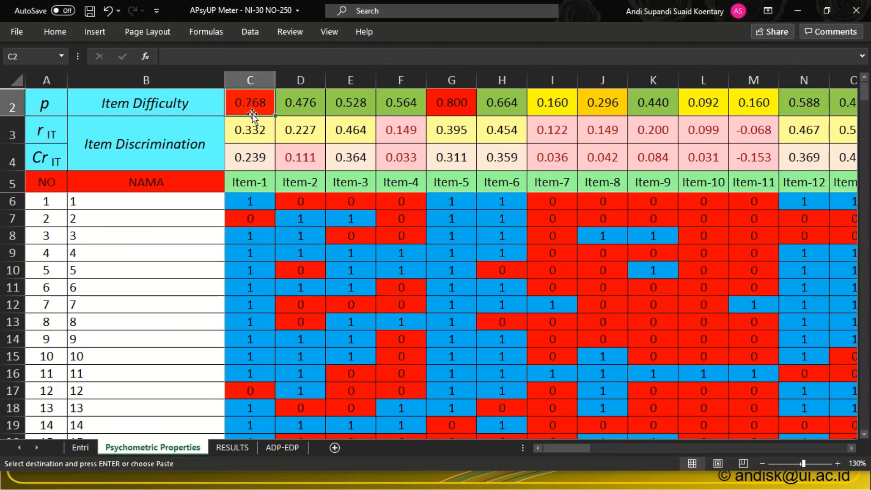
{"action": "key", "text": "alt+Tab"}
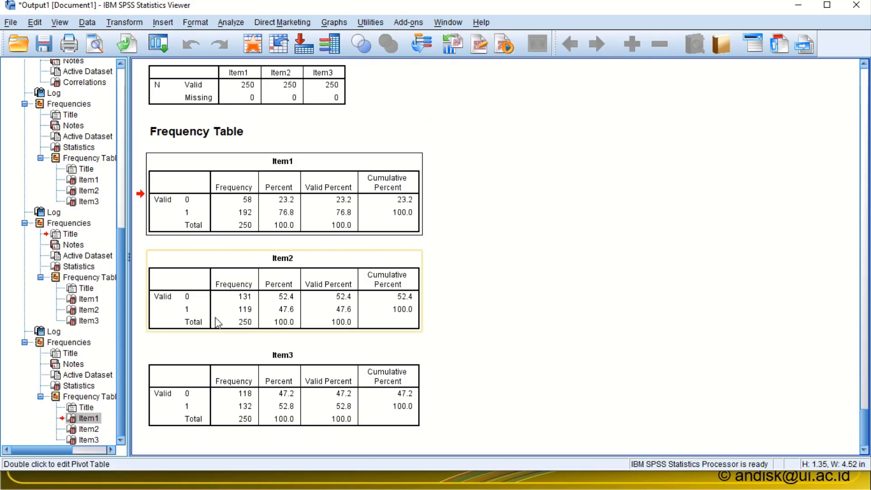
Compare the Item-2 and Item-3 difficulty values on APsyUP Meter's Psychometric Properties sheet with their frequency tables in the SPSS output
{"action": "key", "text": "alt+Tab"}
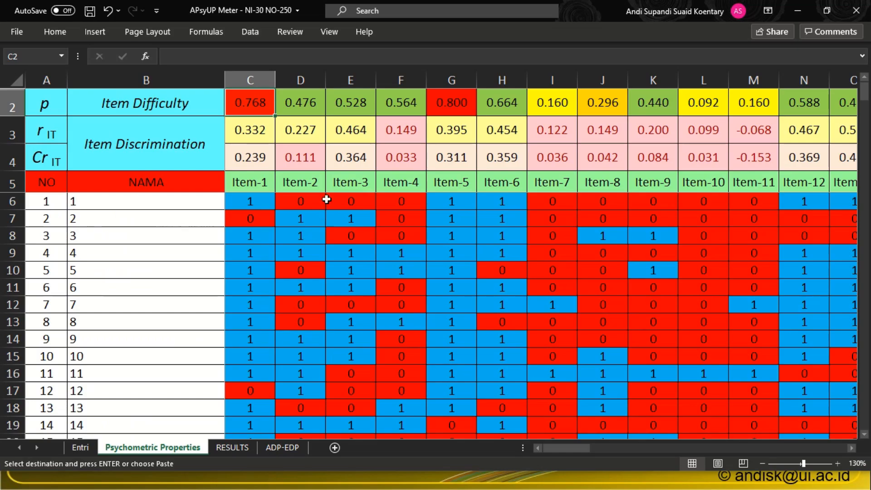
{"action": "left_click", "coordinate": [308, 110]}
{"action": "key", "text": "alt+Tab"}
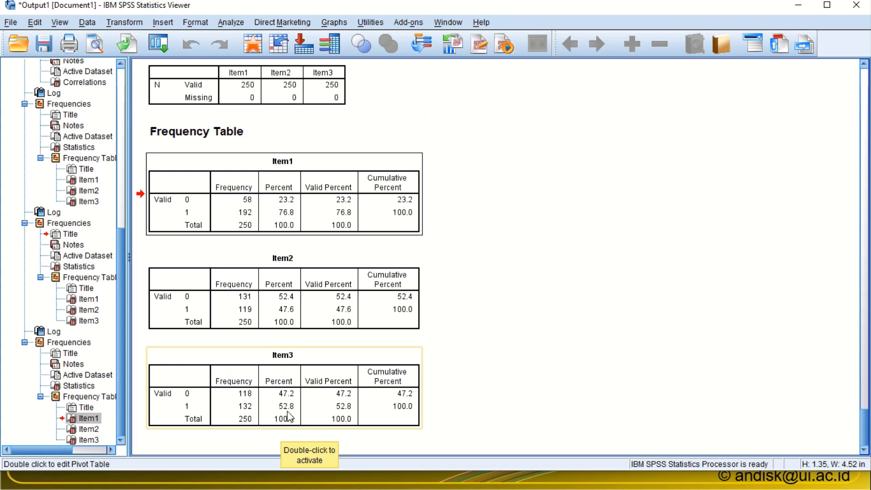
{"action": "key", "text": "alt+Tab"}
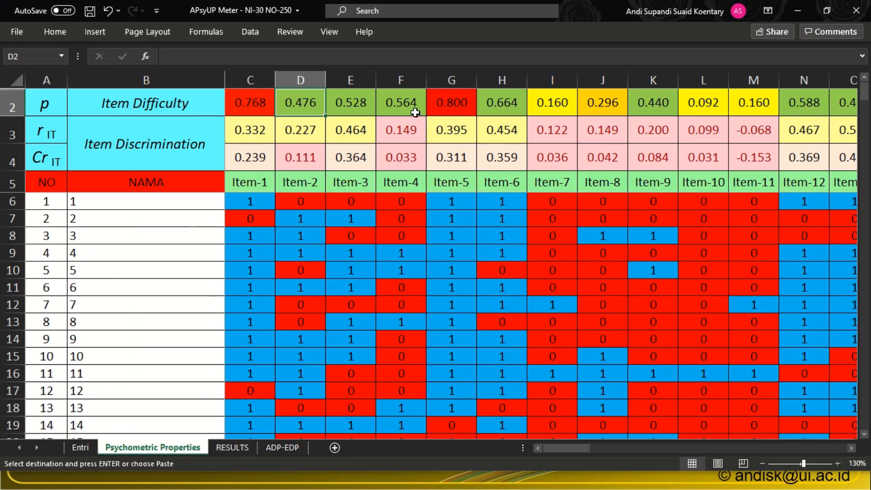
{"action": "left_click", "coordinate": [345, 96]}
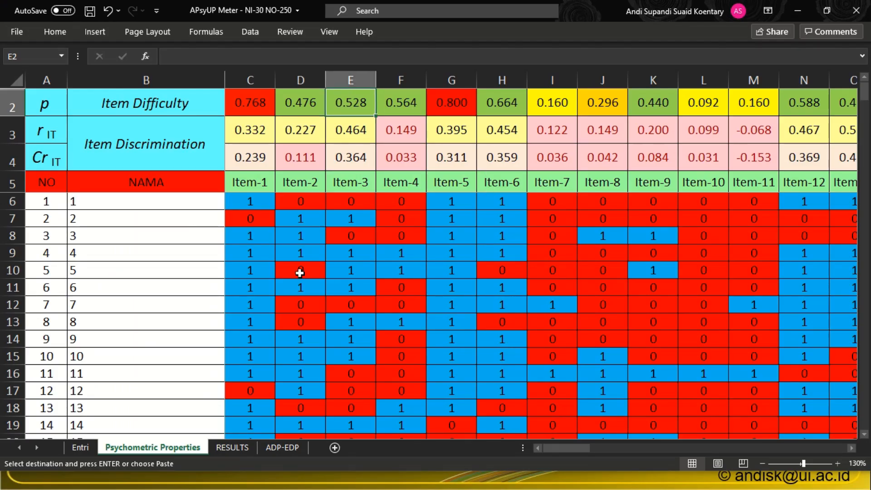
Examine the Item Discrimination block on the Psychometric Properties sheet, focusing on the r IT row and its Item-1 value
{"action": "left_click", "coordinate": [141, 151]}
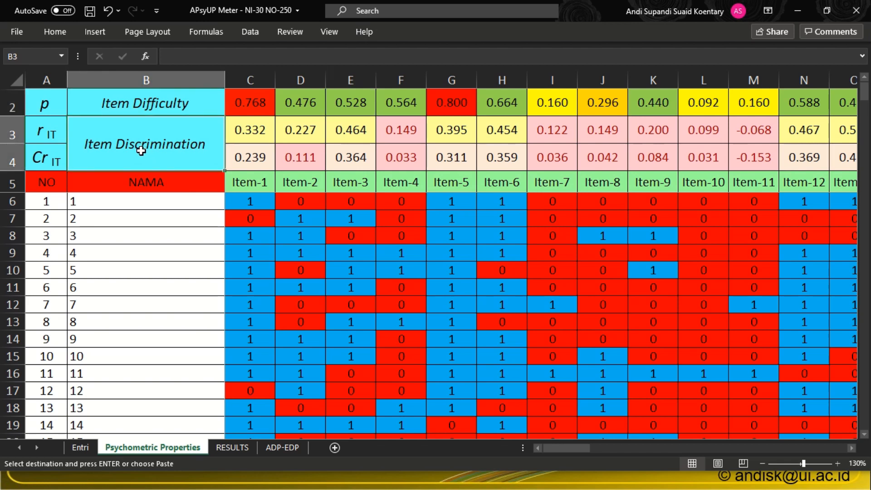
{"action": "left_click", "coordinate": [247, 133]}
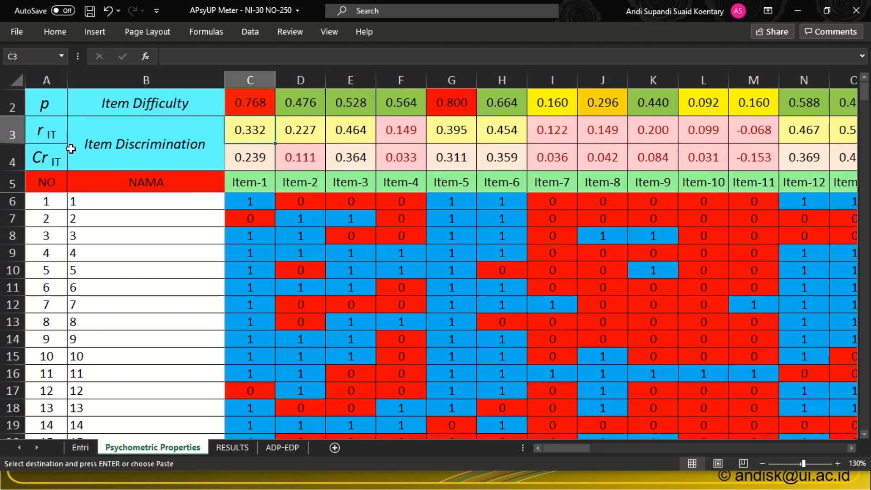
{"action": "left_click", "coordinate": [35, 136]}
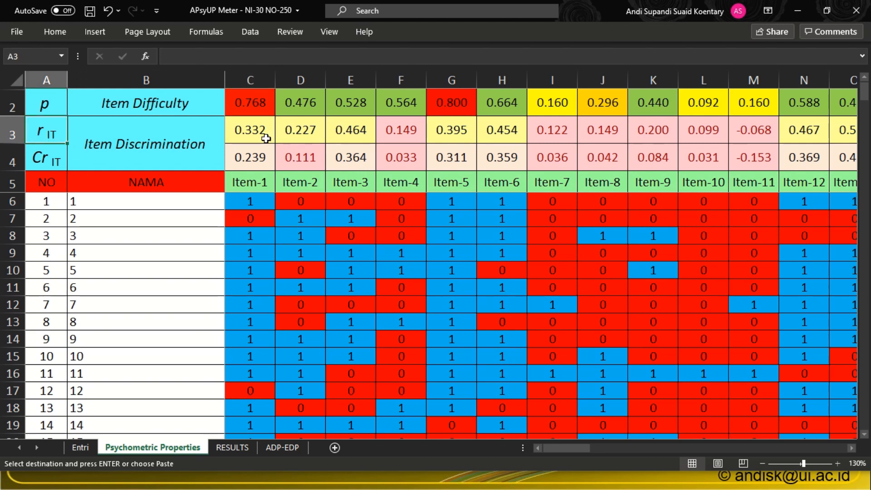
Switch to the Optimum Coded.sav data in SPSS and select the Total column
{"action": "key", "text": "alt+Tab"}
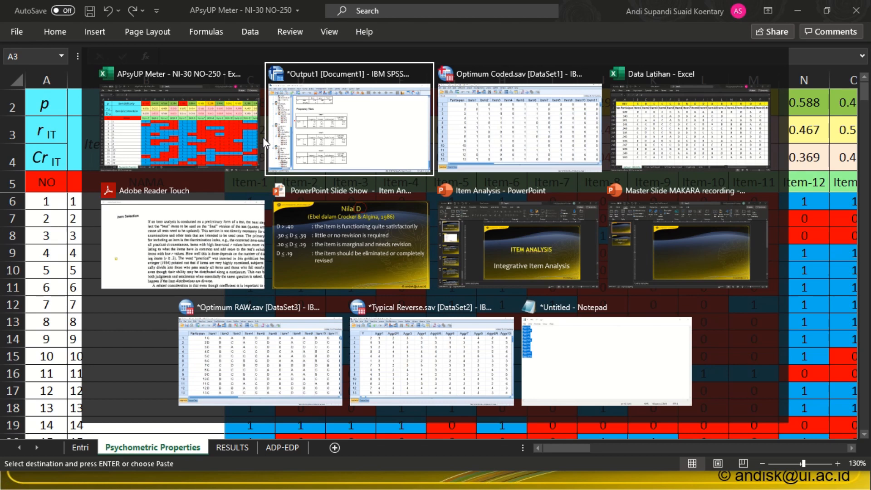
{"action": "key", "text": "alt+Tab"}
{"action": "left_click_drag", "start_coordinate": [272, 431], "coordinate": [713, 427]}
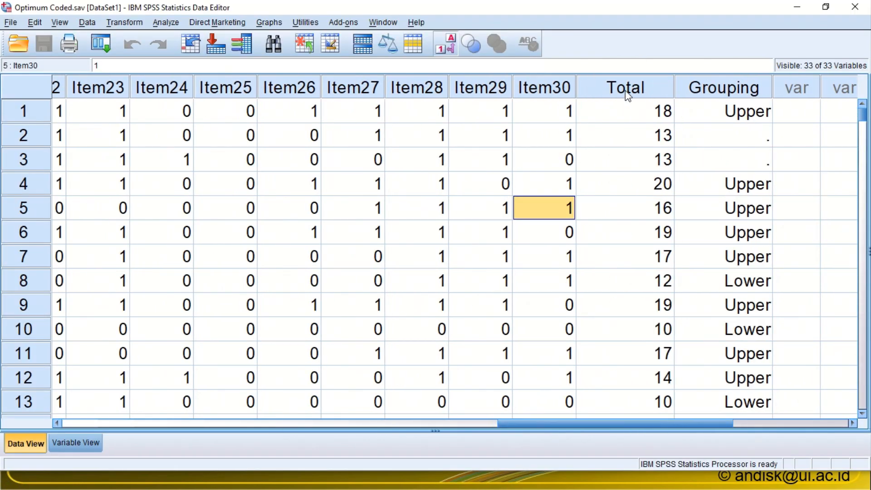
{"action": "left_click", "coordinate": [627, 93]}
Run a two-tailed Pearson bivariate correlation of Total with Item1, Item2 and Item3
{"action": "left_click", "coordinate": [166, 21]}
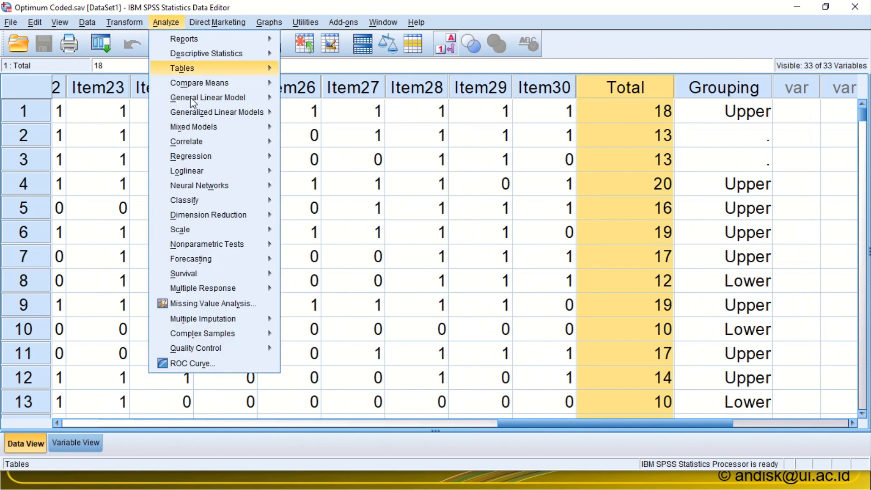
{"action": "mouse_move", "coordinate": [209, 143]}
{"action": "left_click", "coordinate": [311, 141]}
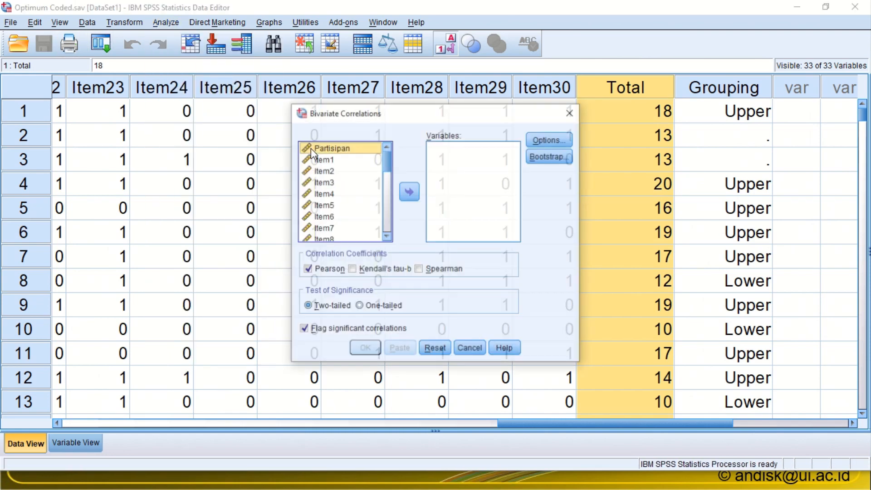
{"action": "left_click_drag", "start_coordinate": [387, 163], "coordinate": [375, 256]}
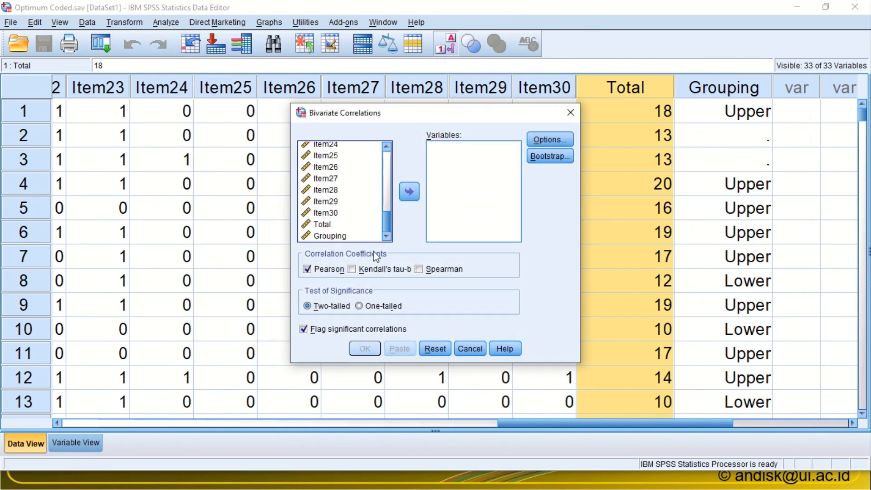
{"action": "left_click", "coordinate": [327, 225]}
{"action": "left_click", "coordinate": [409, 192]}
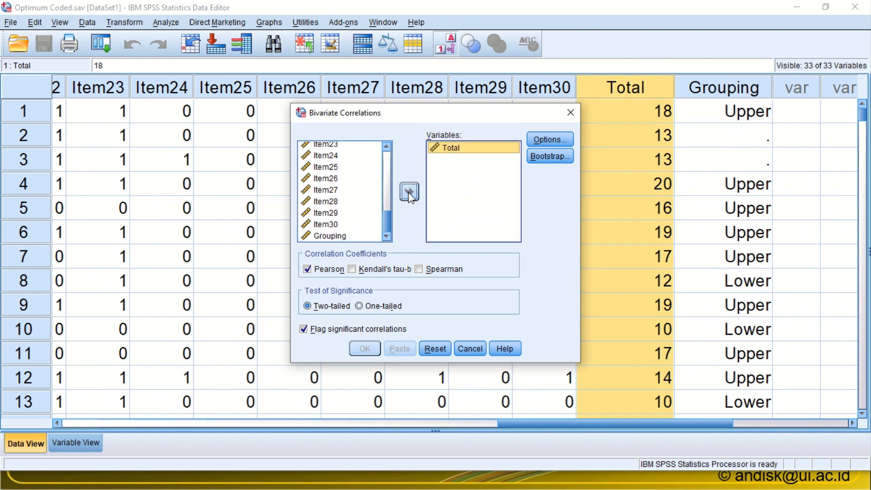
{"action": "left_click_drag", "start_coordinate": [385, 227], "coordinate": [373, 154]}
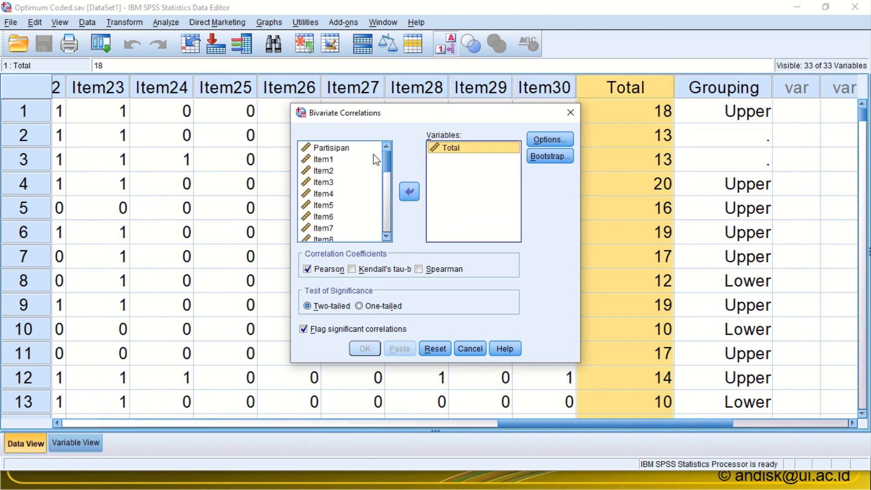
{"action": "left_click", "coordinate": [327, 159]}
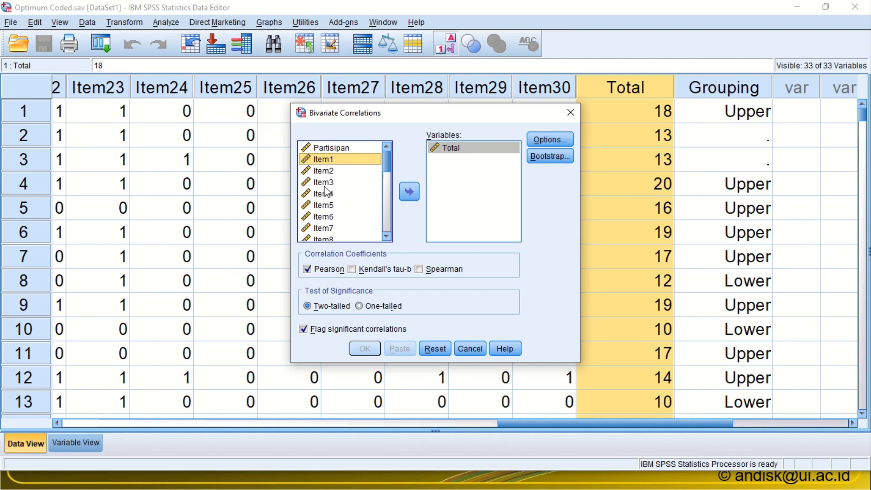
{"action": "left_click", "coordinate": [325, 182], "text": "shift"}
{"action": "left_click", "coordinate": [409, 192]}
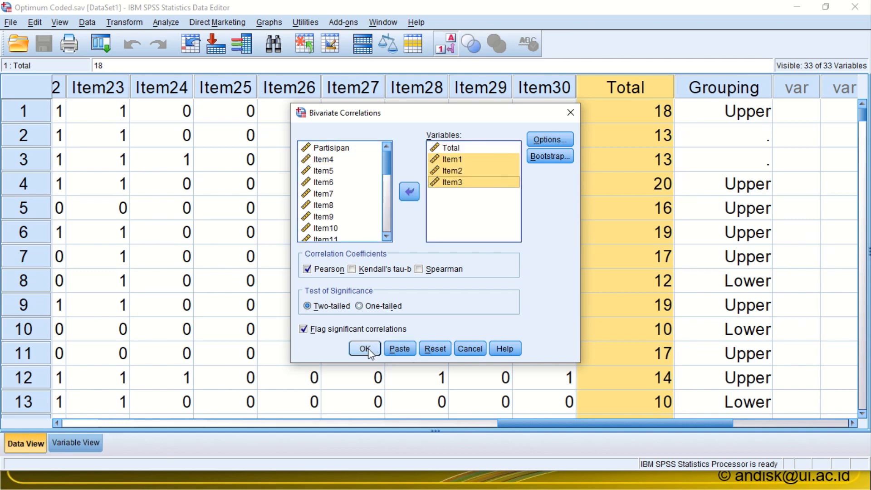
{"action": "left_click", "coordinate": [365, 349]}
View Item1's correlation with Total in the SPSS output and compare it with Item-1's r IT value in APsyUP Meter
{"action": "key", "text": "alt+Tab"}
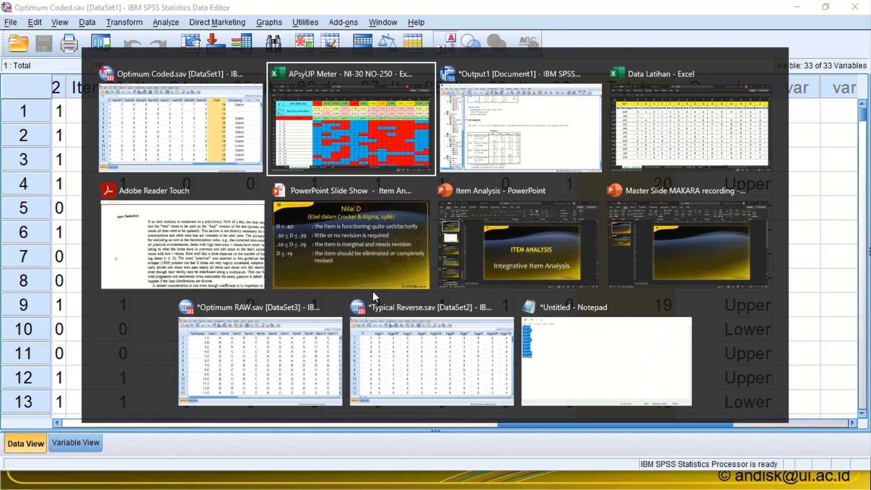
{"action": "key", "text": "alt+Tab"}
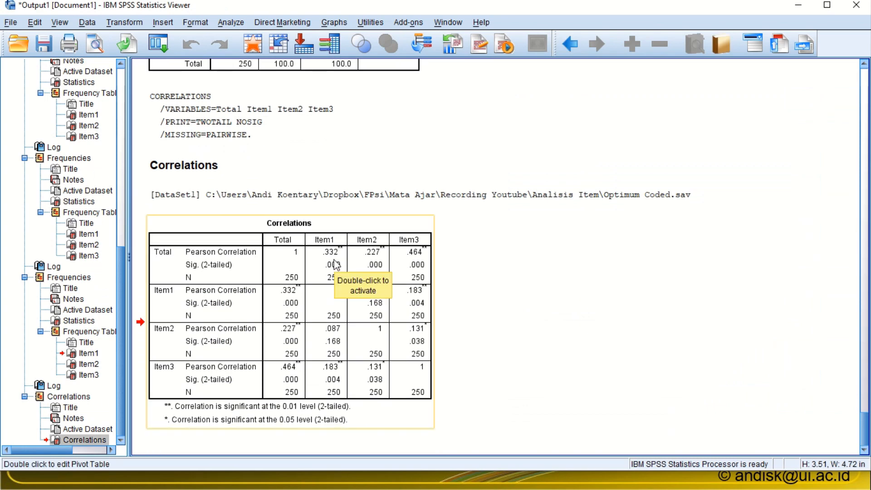
{"action": "key", "text": "alt+Tab"}
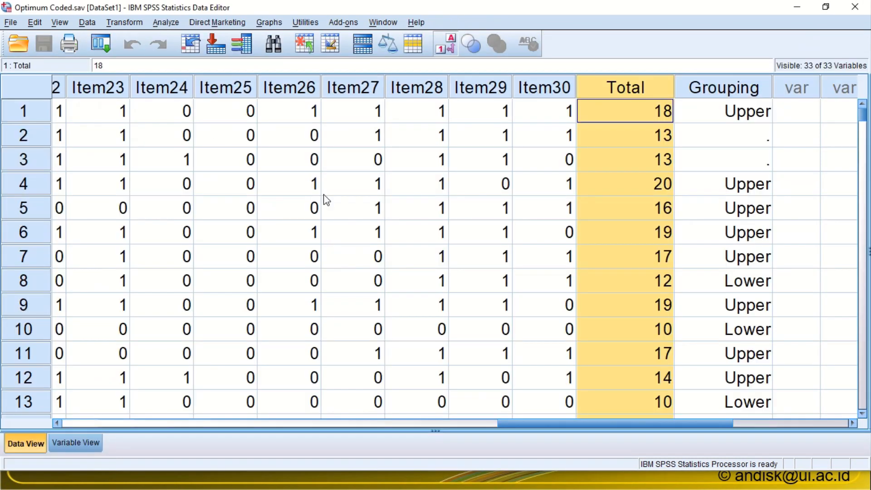
{"action": "key", "text": "alt+Tab"}
{"action": "key", "text": "Tab"}
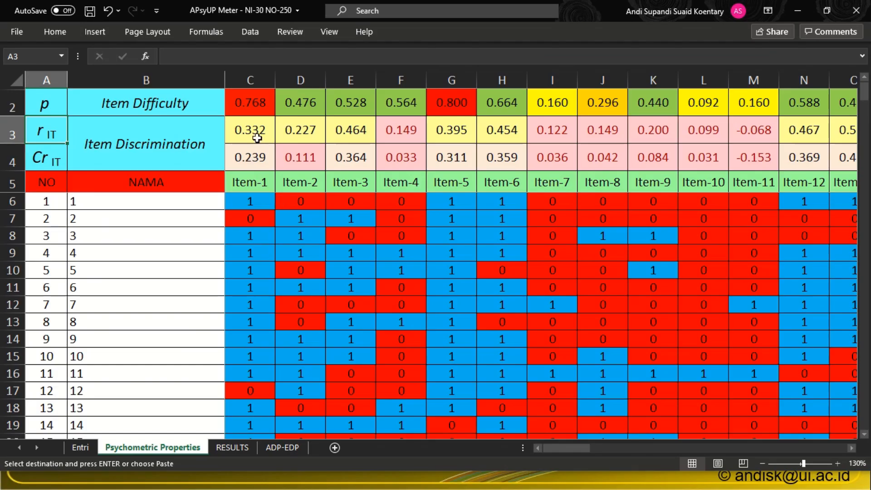
Compare the Item2 and Item3 correlations with Total in the SPSS output against their r IT values in APsyUP Meter
{"action": "key", "text": "alt+Tab"}
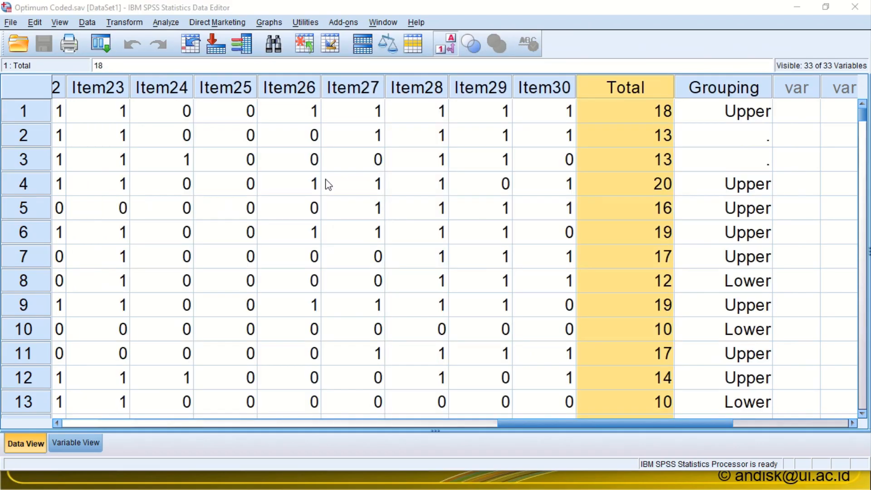
{"action": "key", "text": "alt+Tab"}
{"action": "key", "text": "Tab"}
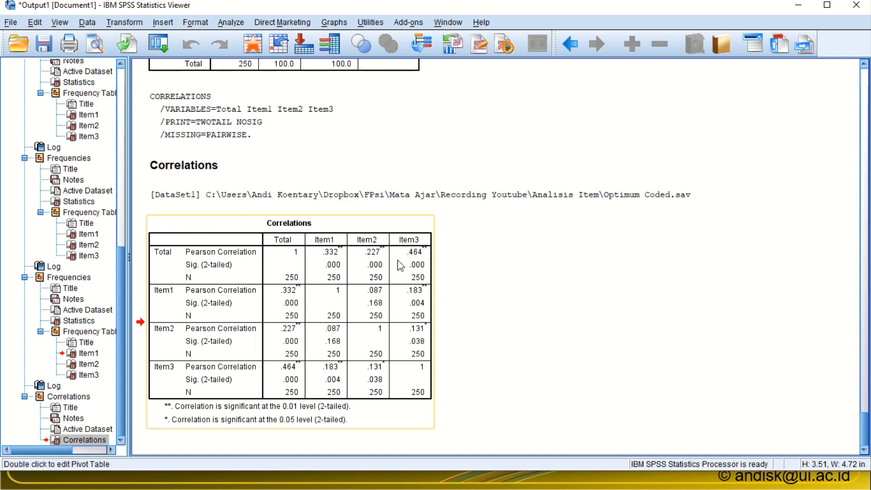
{"action": "key", "text": "alt+Tab"}
{"action": "key", "text": "Tab"}
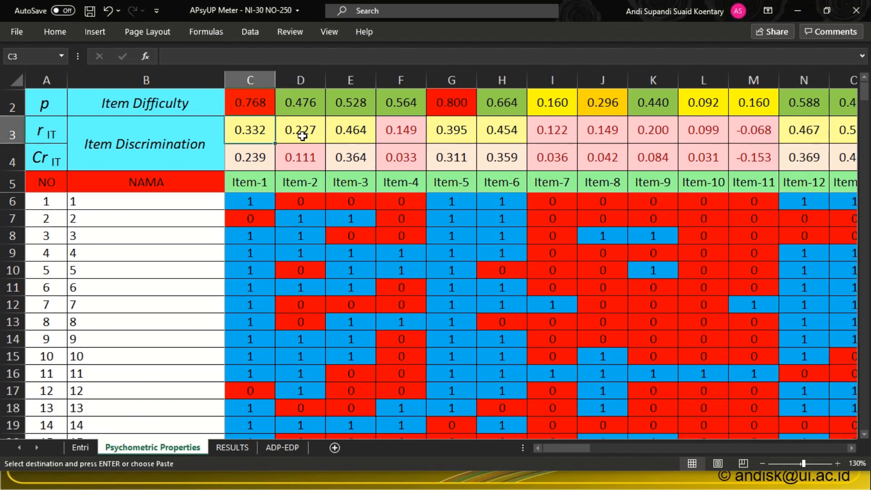
{"action": "left_click", "coordinate": [312, 134]}
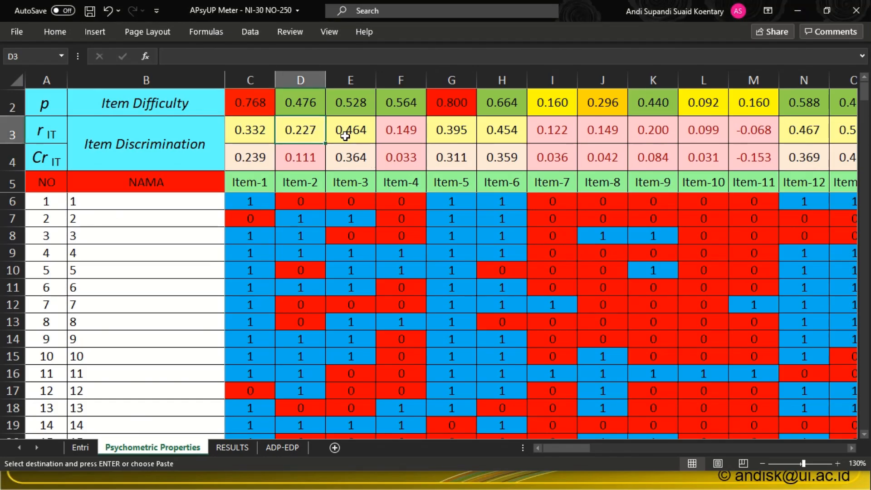
{"action": "left_click", "coordinate": [345, 135]}
Locate Item-1's Cr IT value, switch to the SPSS output and load Item1 through Item30 into a Reliability Analysis
{"action": "left_click", "coordinate": [53, 159]}
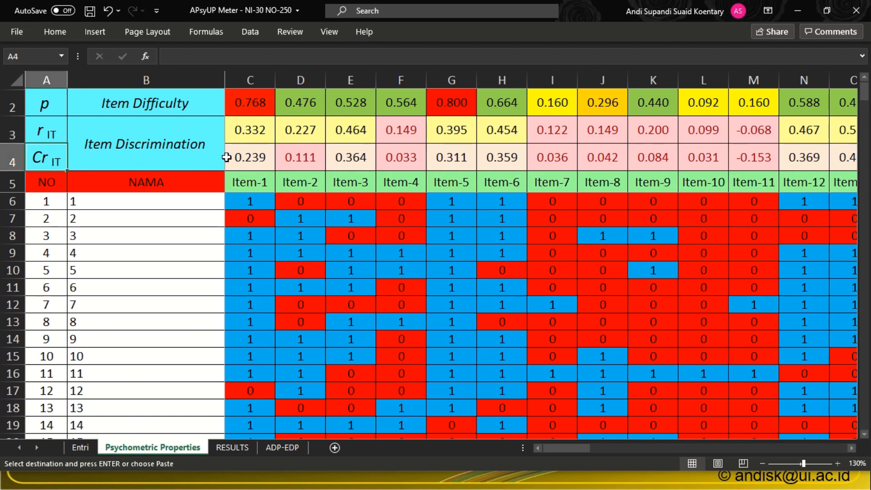
{"action": "left_click", "coordinate": [260, 154]}
{"action": "key", "text": "alt+Tab"}
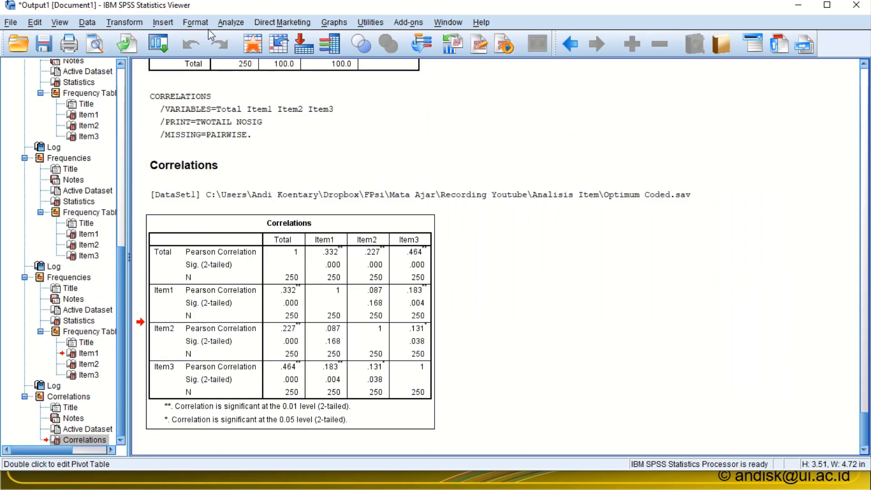
{"action": "left_click", "coordinate": [227, 22]}
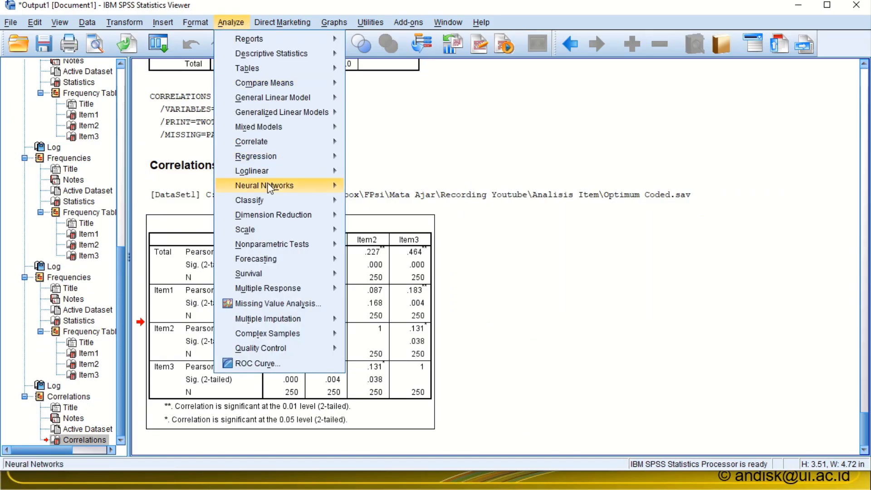
{"action": "mouse_move", "coordinate": [260, 229]}
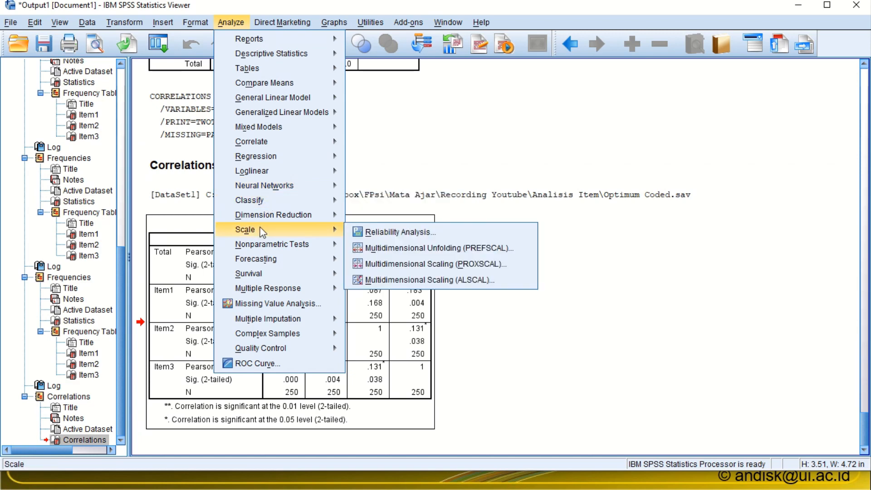
{"action": "left_click", "coordinate": [365, 235]}
{"action": "left_click", "coordinate": [296, 187]}
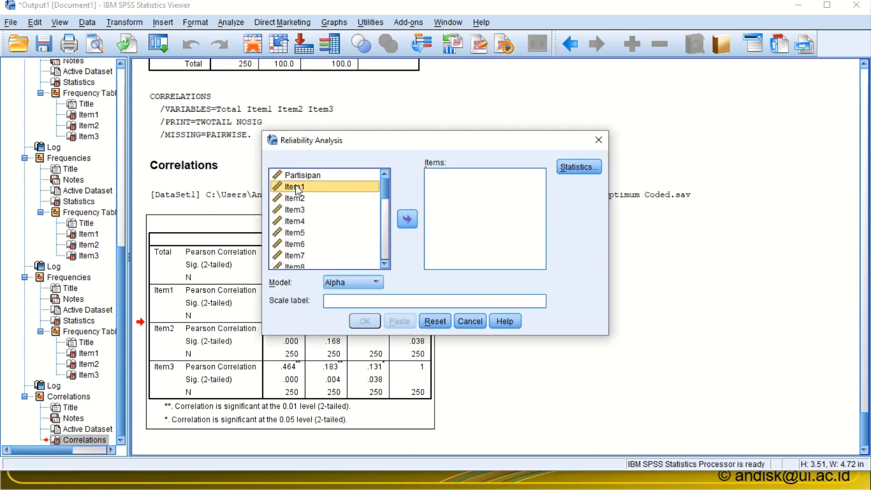
{"action": "scroll", "coordinate": [329, 222], "scroll_direction": "down", "scroll_amount": 8}
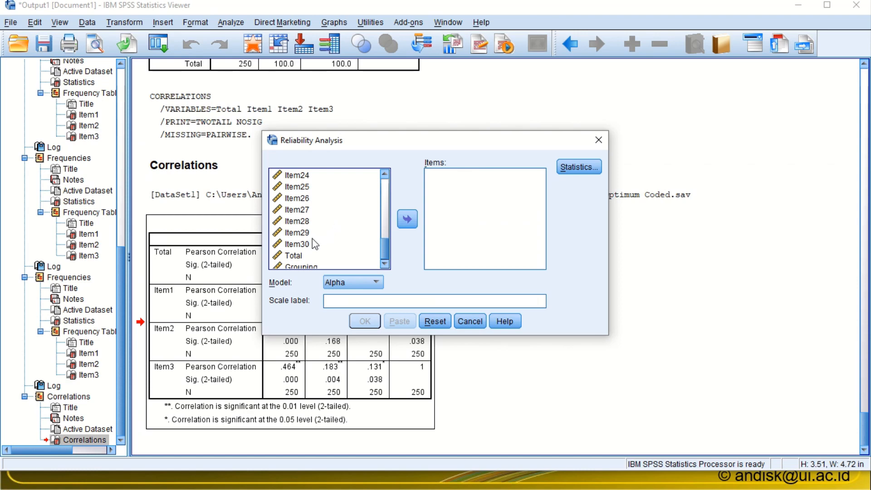
{"action": "left_click", "coordinate": [311, 247], "text": "shift"}
{"action": "left_click", "coordinate": [407, 219]}
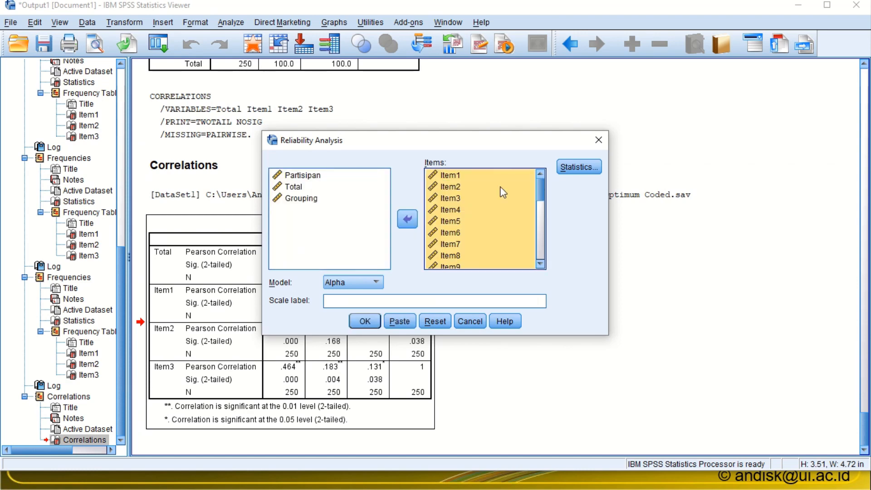
Request the Scale and Scale if item deleted descriptives and run the reliability analysis with the Alpha model
{"action": "left_click", "coordinate": [577, 172]}
{"action": "left_click", "coordinate": [332, 161]}
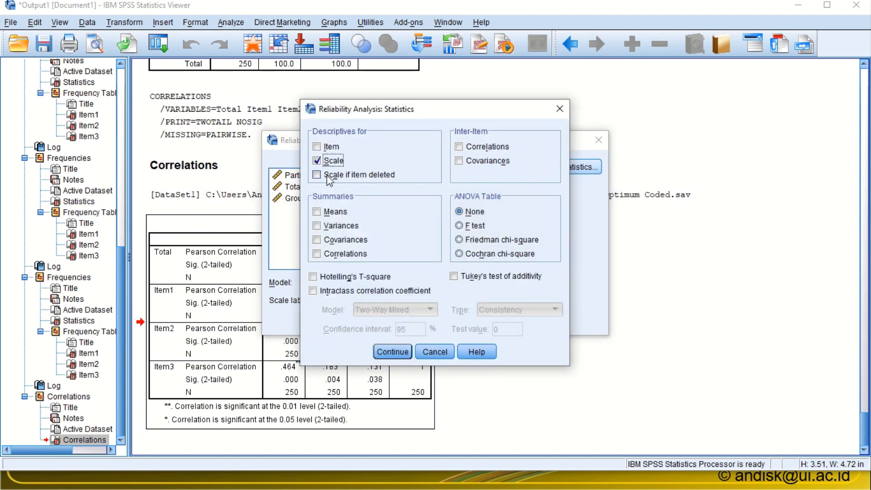
{"action": "left_click", "coordinate": [331, 175]}
{"action": "left_click", "coordinate": [393, 351]}
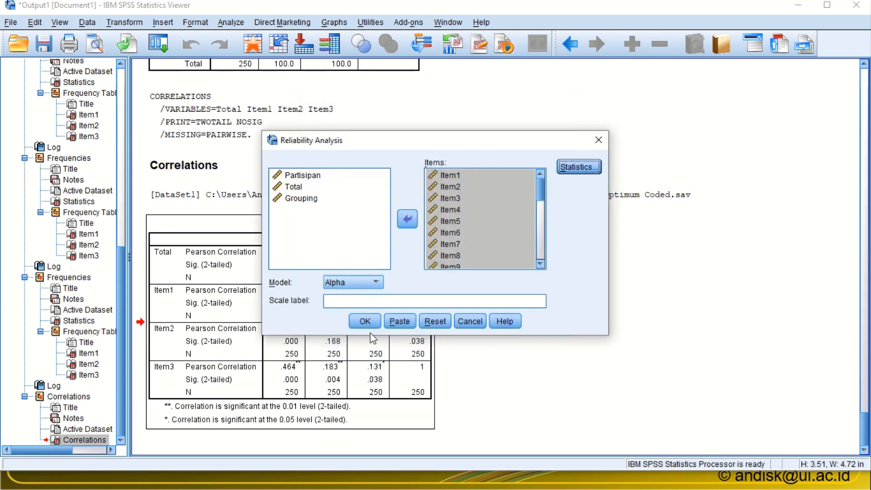
{"action": "left_click", "coordinate": [365, 321]}
Compare the Corrected Item-Total Correlation column in the SPSS reliability output with the Cr IT row in APsyUP Meter
{"action": "scroll", "coordinate": [358, 290], "scroll_direction": "up", "scroll_amount": 5}
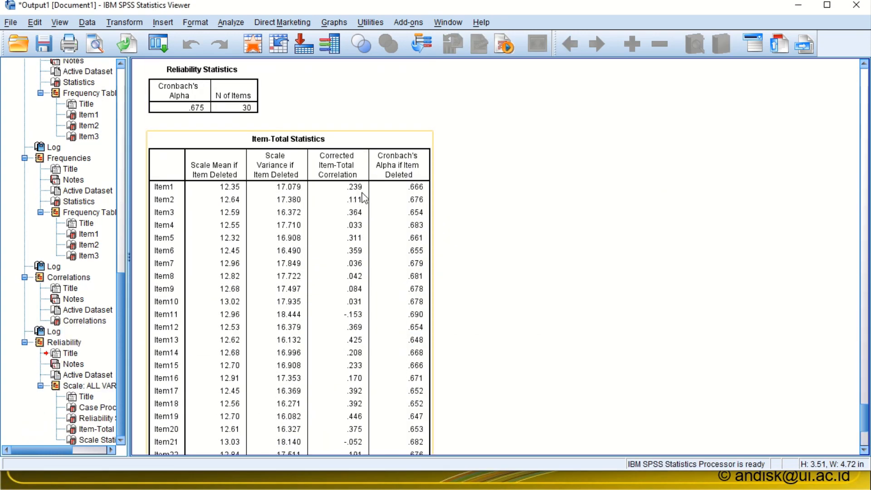
{"action": "key", "text": "alt+Tab"}
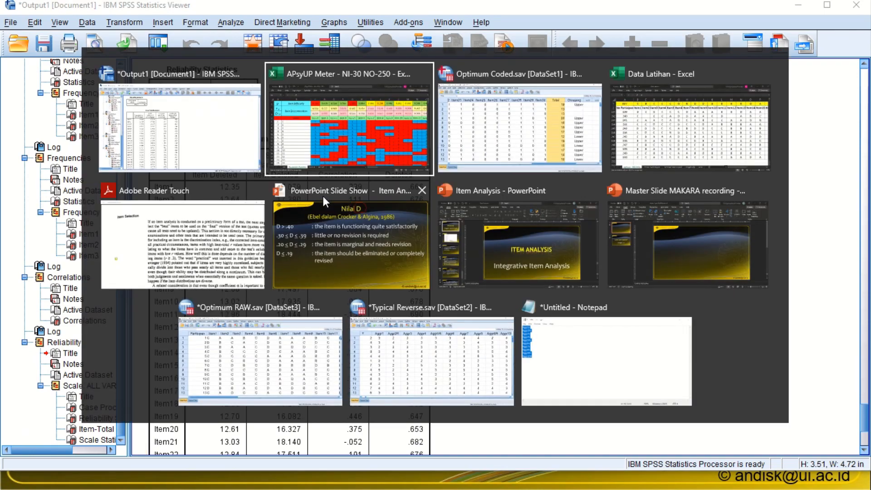
{"action": "left_click", "coordinate": [304, 159]}
{"action": "key", "text": "alt+Tab"}
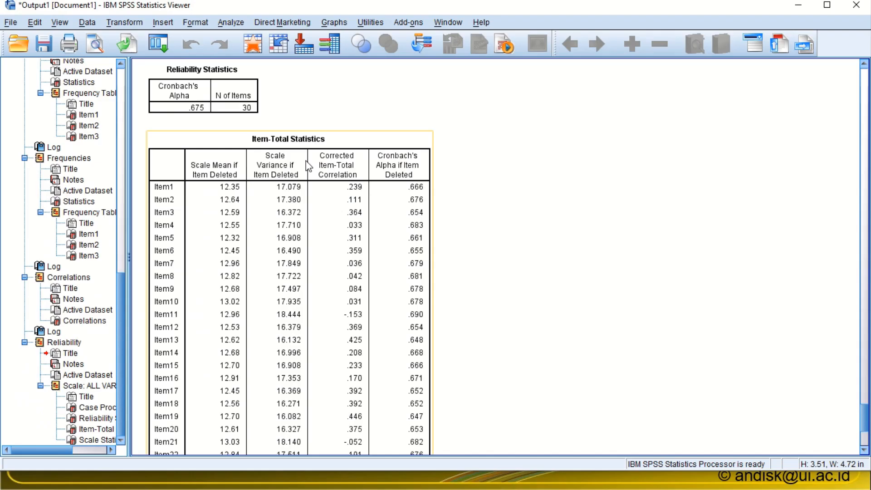
{"action": "key", "text": "alt+Tab"}
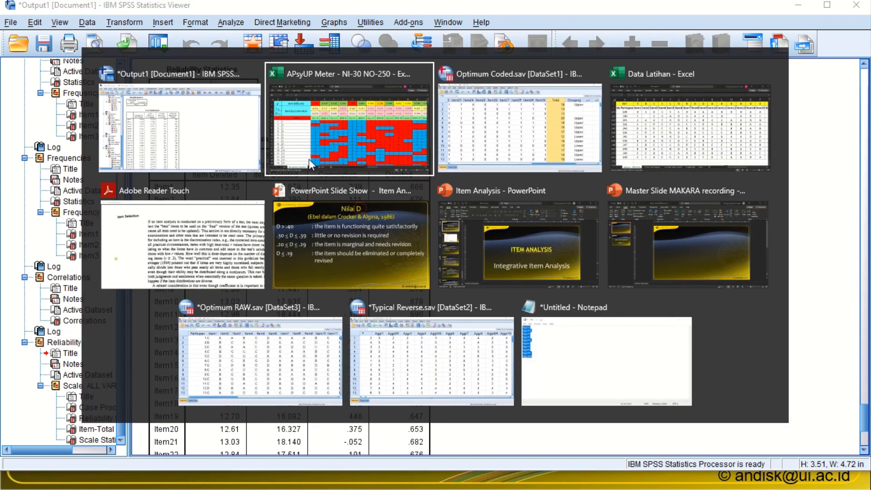
{"action": "left_click", "coordinate": [308, 159]}
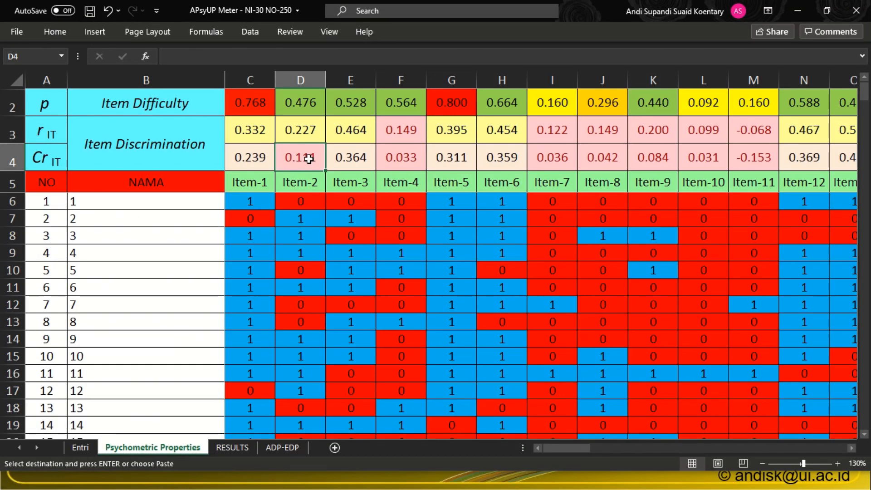
{"action": "scroll", "coordinate": [278, 232], "scroll_direction": "up", "scroll_amount": 5, "text": "ctrl"}
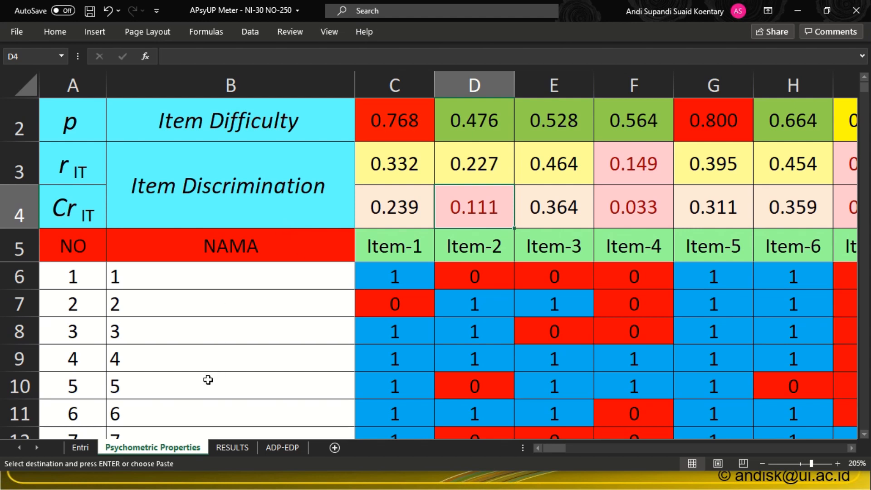
View Item-1's first response and its answer key in the KUNCI JAWABAN row of the Entri sheet
{"action": "left_click", "coordinate": [91, 453]}
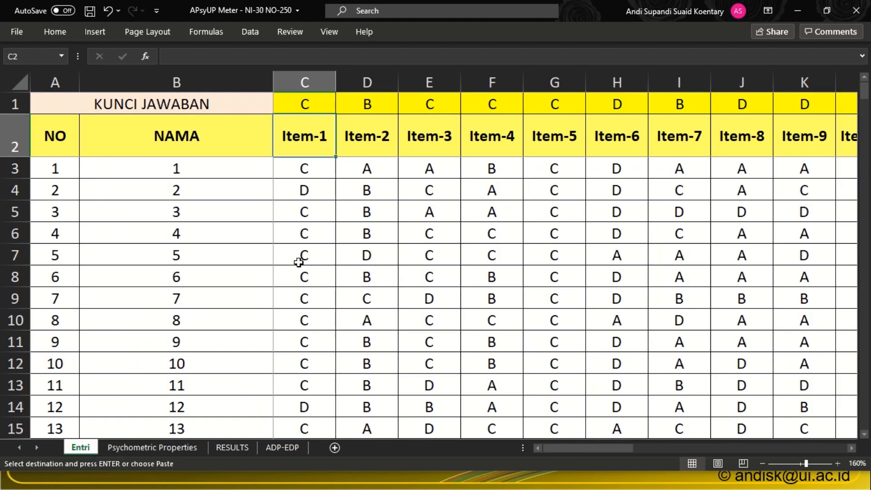
{"action": "left_click", "coordinate": [299, 168]}
{"action": "left_click", "coordinate": [305, 104]}
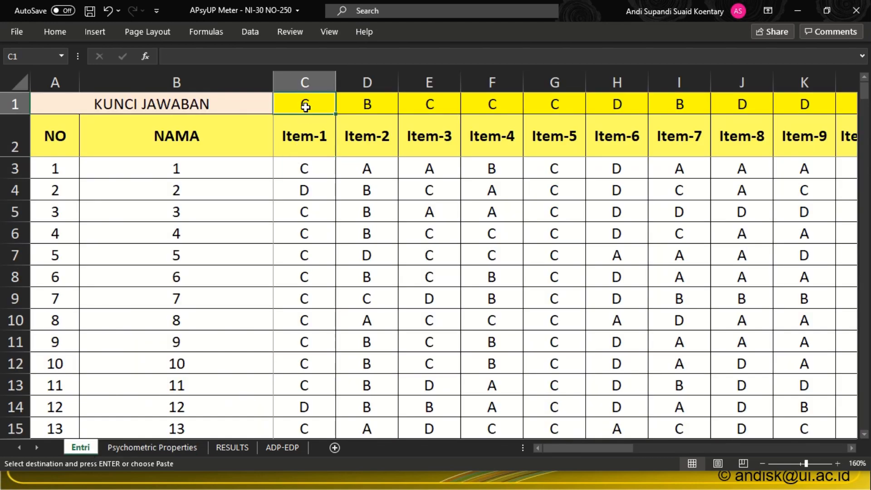
Examine the answer key column, the ADP columns A to NA and the ADP deletion note on the ADP-EDP sheet
{"action": "left_click", "coordinate": [281, 447]}
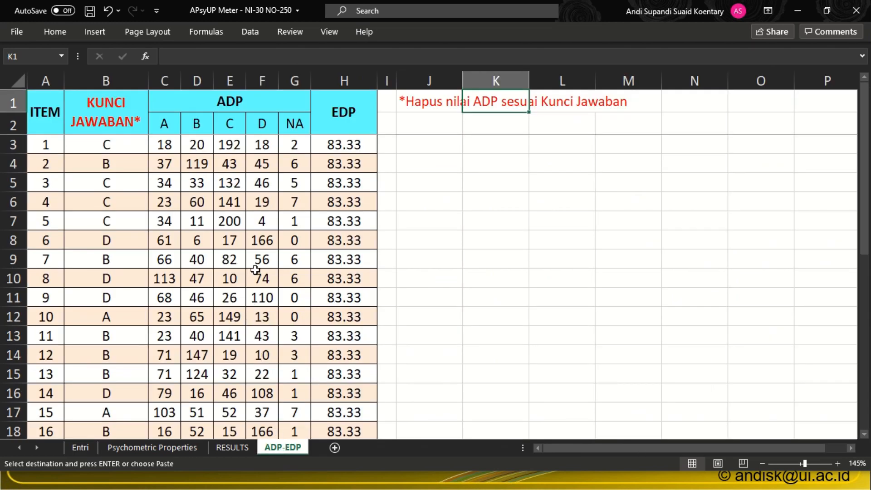
{"action": "left_click", "coordinate": [123, 145]}
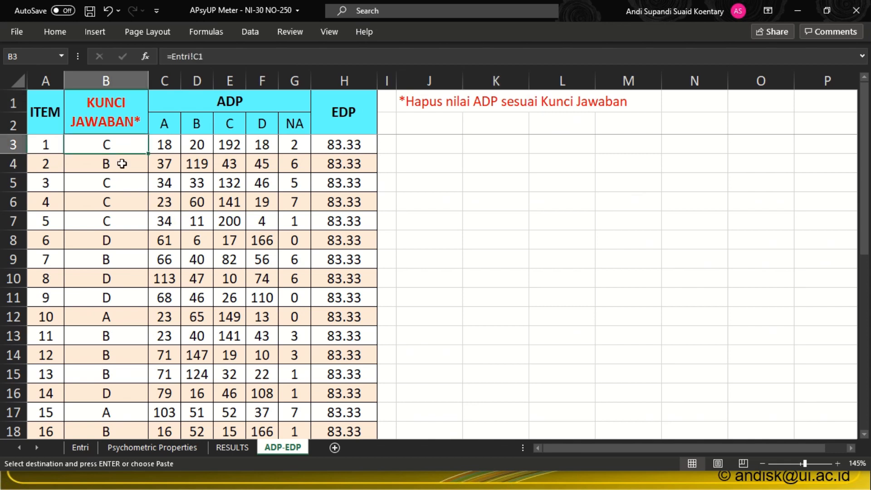
{"action": "left_click", "coordinate": [119, 182]}
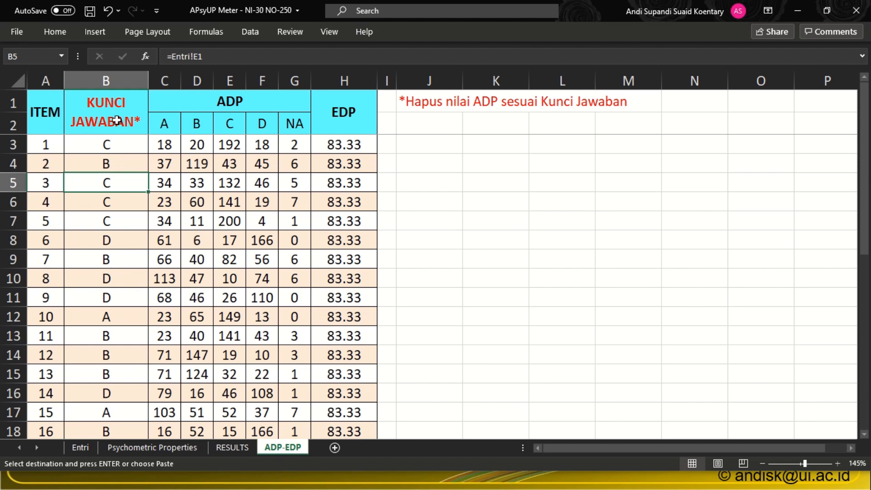
{"action": "left_click", "coordinate": [113, 145]}
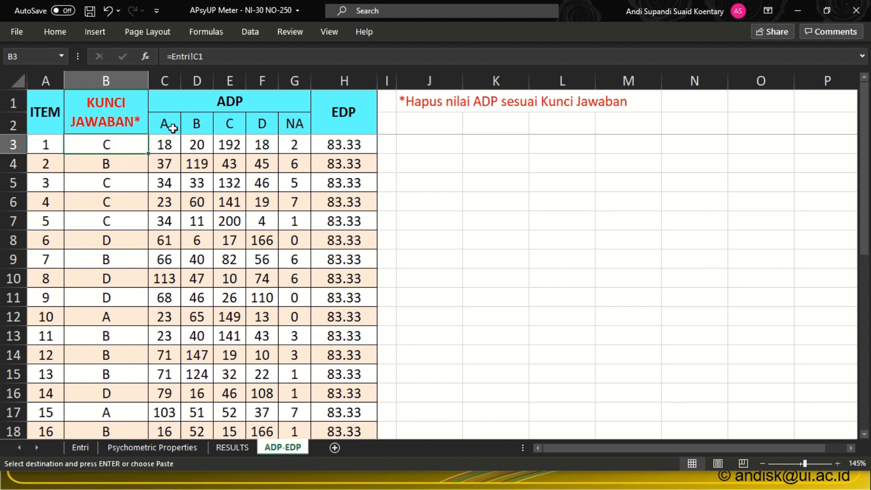
{"action": "left_click_drag", "start_coordinate": [164, 83], "coordinate": [295, 83]}
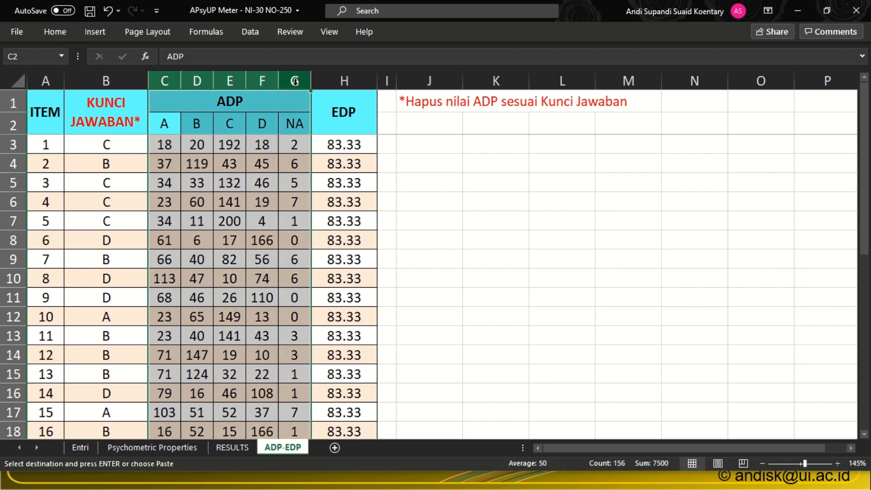
{"action": "left_click", "coordinate": [422, 101]}
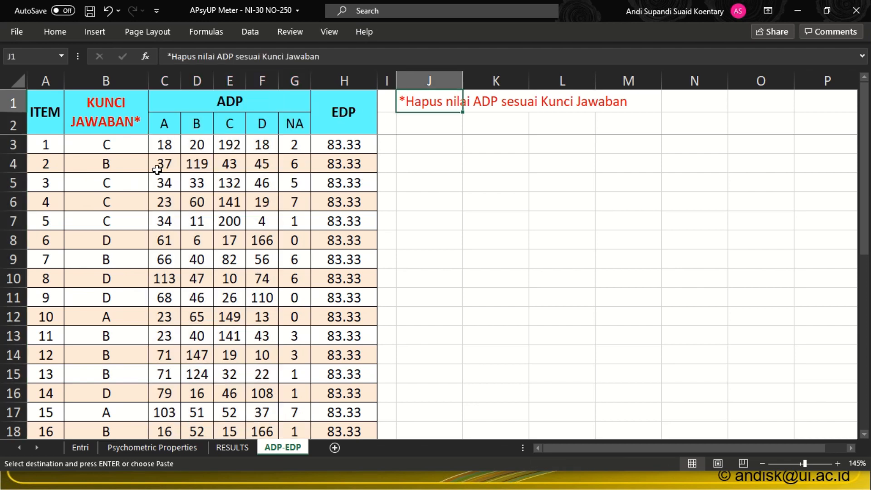
Clear the answer-key ADP counts of item 1 (option C) and item 2 (option B), and check both items' EDP values
{"action": "left_click", "coordinate": [112, 146]}
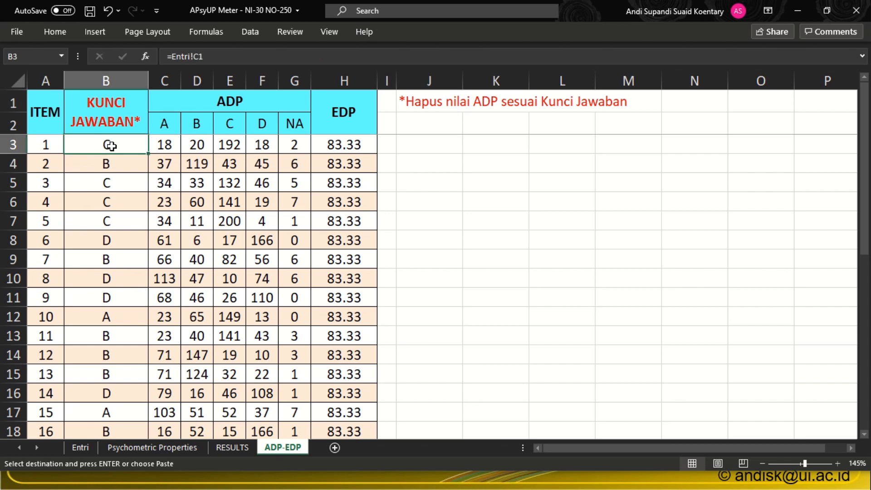
{"action": "left_click", "coordinate": [229, 145]}
{"action": "key", "text": "Delete"}
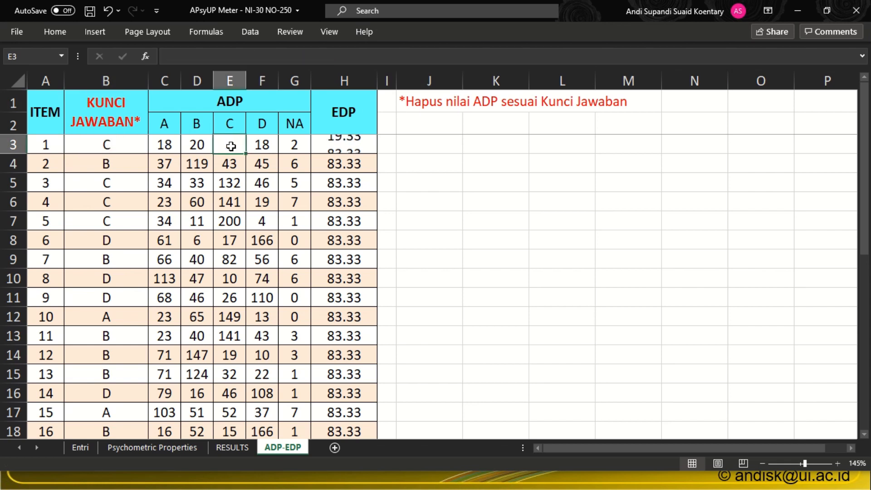
{"action": "left_click", "coordinate": [197, 164]}
{"action": "key", "text": "Delete"}
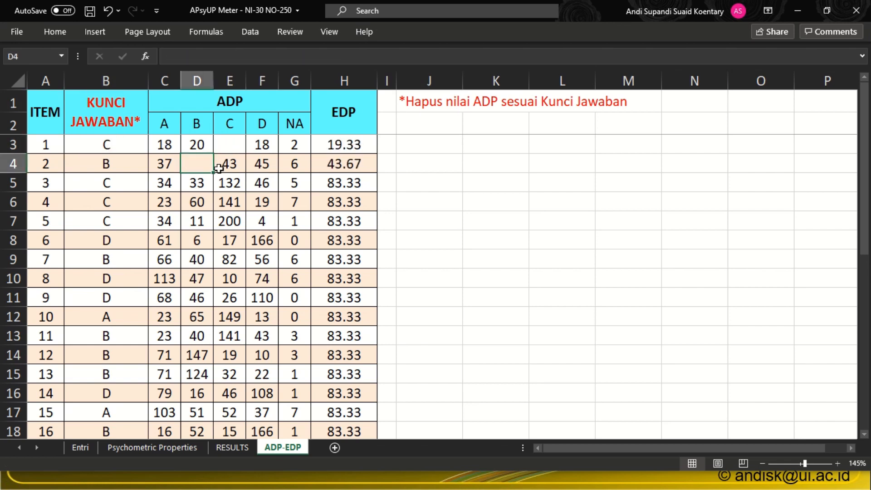
{"action": "left_click_drag", "start_coordinate": [339, 150], "coordinate": [339, 165]}
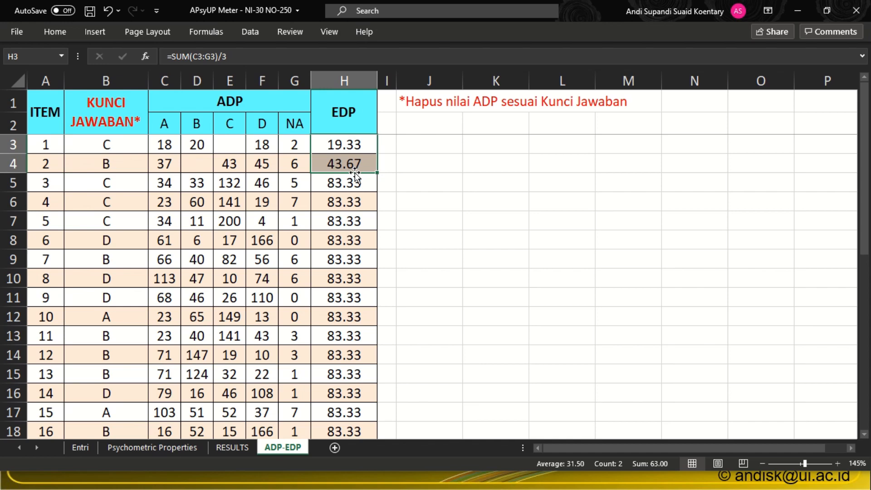
In the Data Latihan workbook's OPTIMUM Tabel Integratif sheet, clear the highlighted key-option ADP counts for item 1 (C) and item 2 (B)
{"action": "key", "text": "alt+Tab"}
{"action": "key", "text": "alt+Tab"}
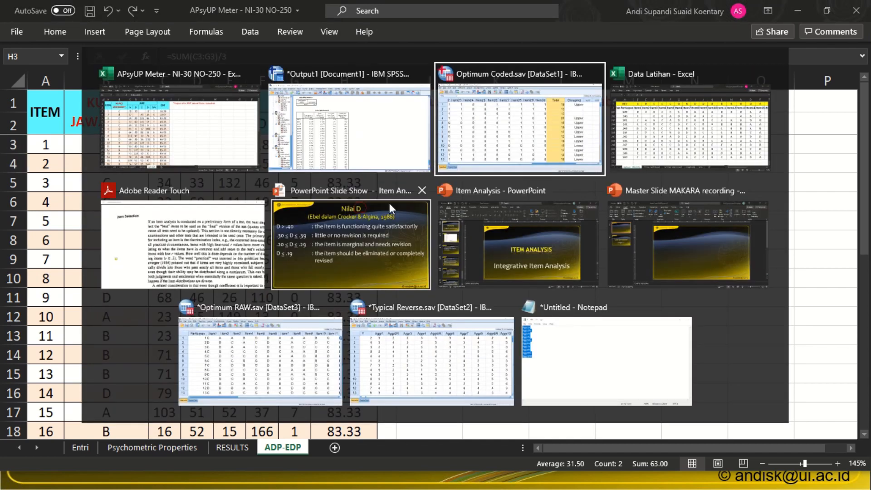
{"action": "key", "text": "alt+Tab"}
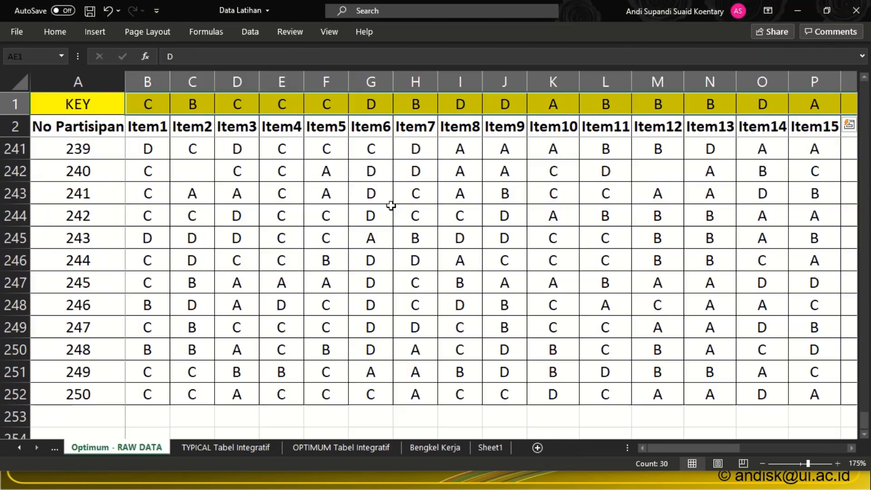
{"action": "left_click", "coordinate": [366, 448]}
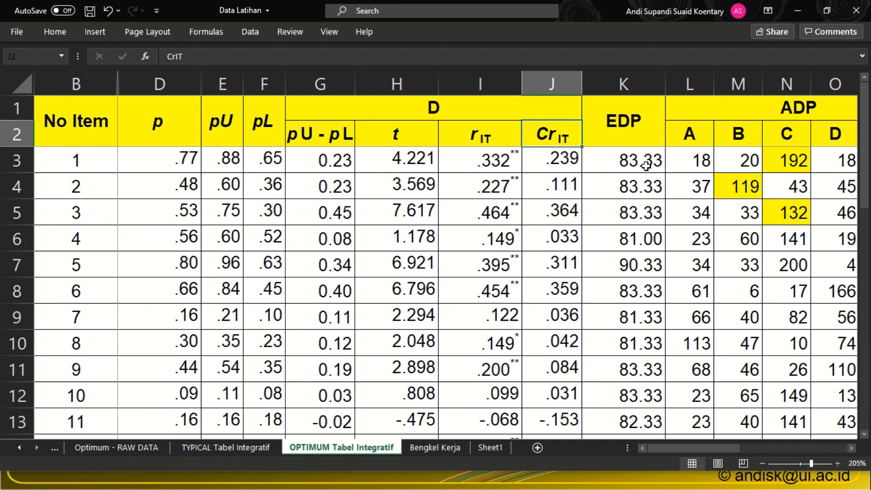
{"action": "left_click", "coordinate": [776, 161]}
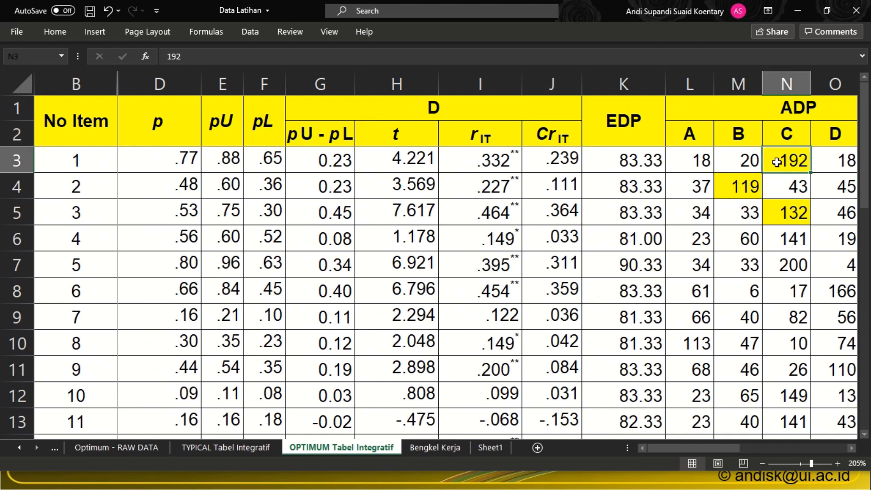
{"action": "key", "text": "Delete"}
{"action": "left_click", "coordinate": [742, 186]}
{"action": "key", "text": "Delete"}
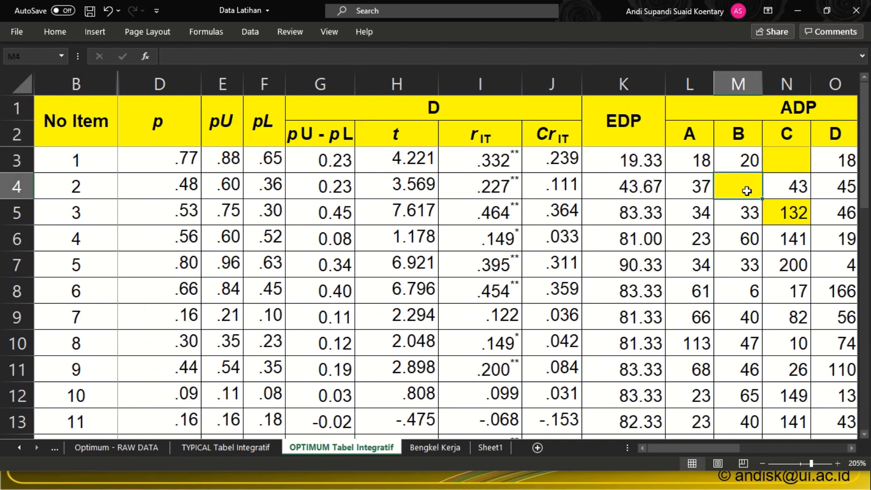
{"action": "key", "text": "alt+Tab"}
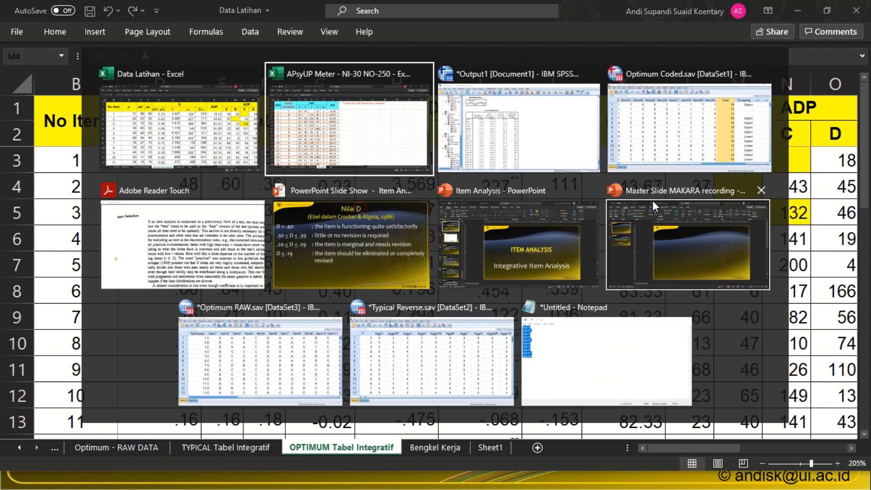
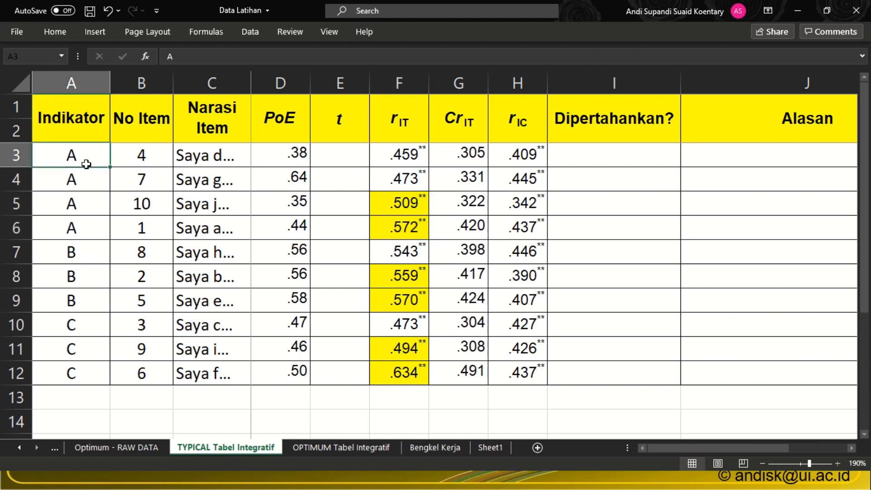
Review the r IT values of the indicator A items and the indicator B group in TYPICAL Tabel Integratif, alongside the integrative item analysis slide
{"action": "left_click_drag", "start_coordinate": [407, 154], "coordinate": [399, 227]}
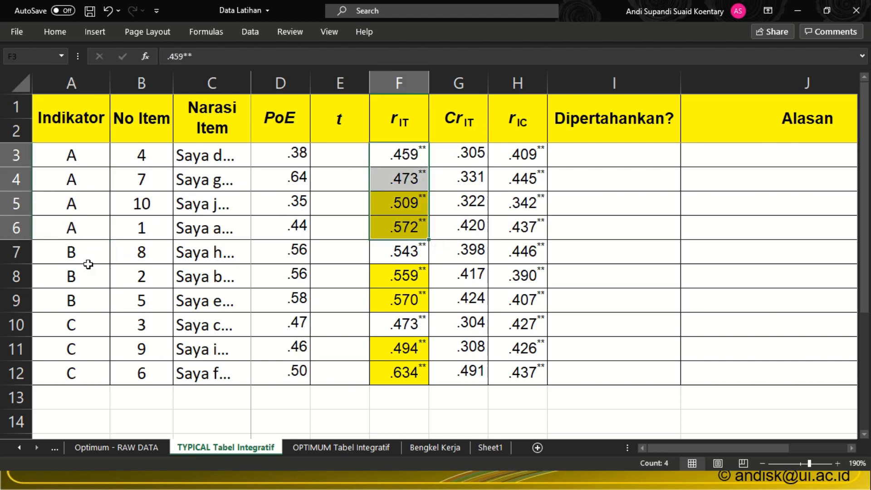
{"action": "left_click_drag", "start_coordinate": [86, 255], "coordinate": [80, 297]}
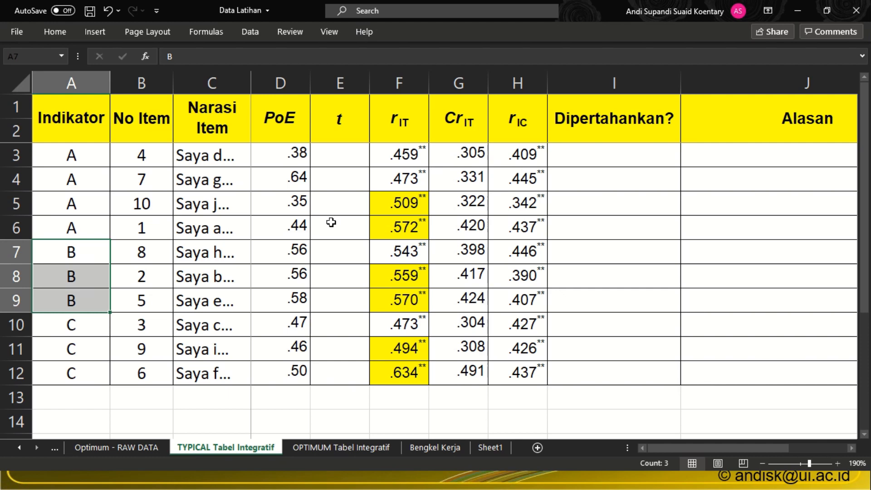
{"action": "key", "text": "alt+Tab"}
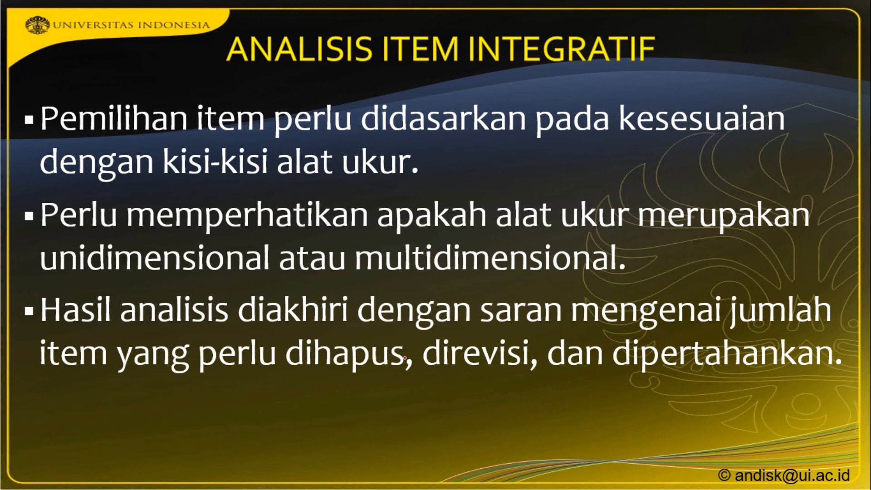
{"action": "key", "text": "alt+Tab"}
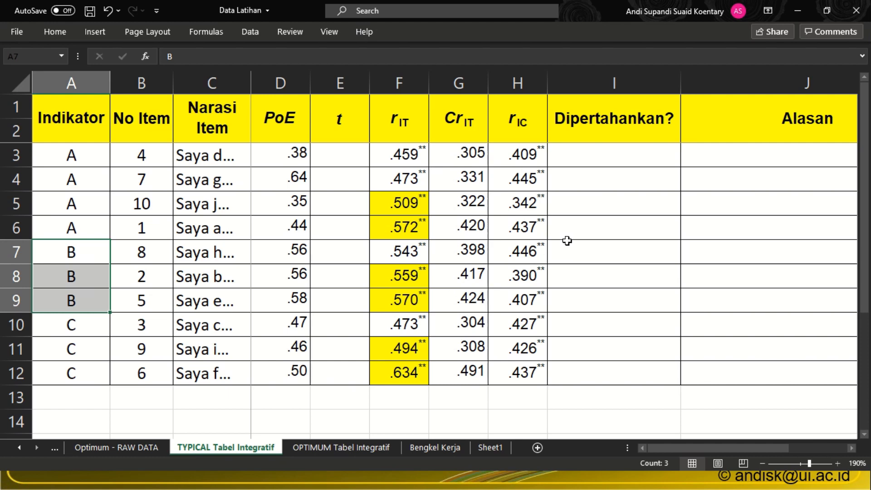
Examine item 1's p, r IT, Cr IT and EDP values in the OPTIMUM Tabel Integratif sheet
{"action": "left_click", "coordinate": [383, 448]}
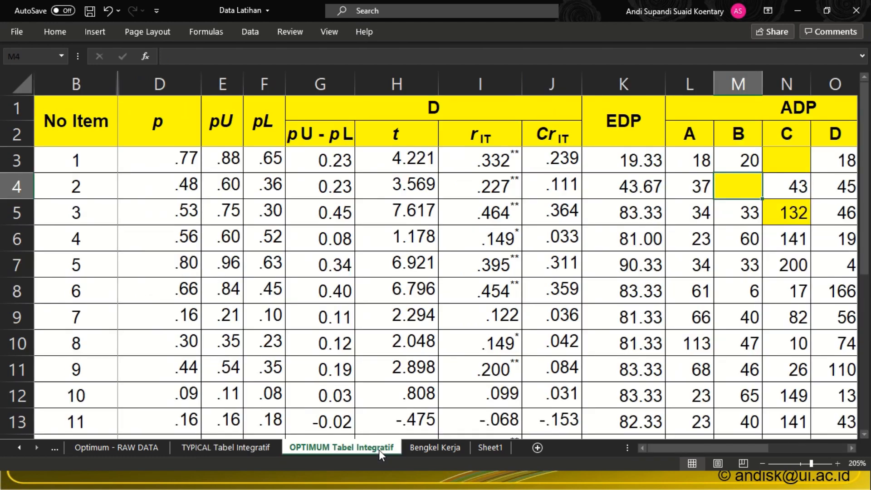
{"action": "left_click_drag", "start_coordinate": [667, 446], "coordinate": [622, 475]}
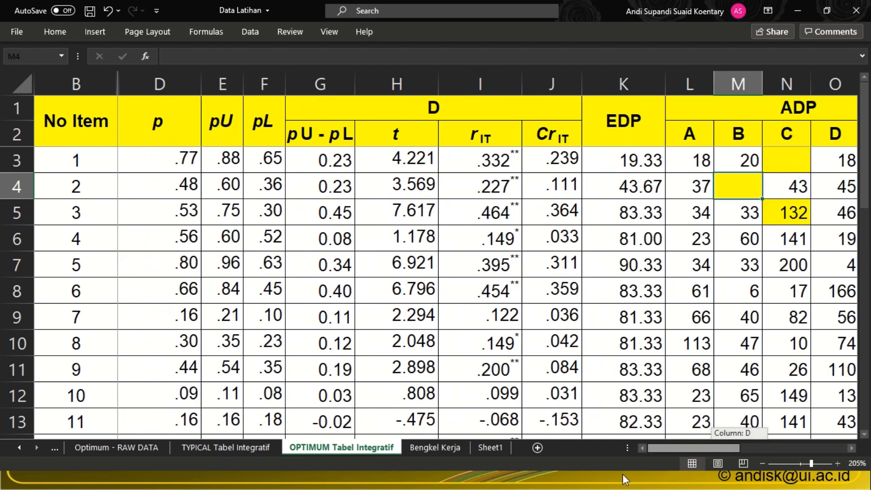
{"action": "left_click", "coordinate": [133, 161]}
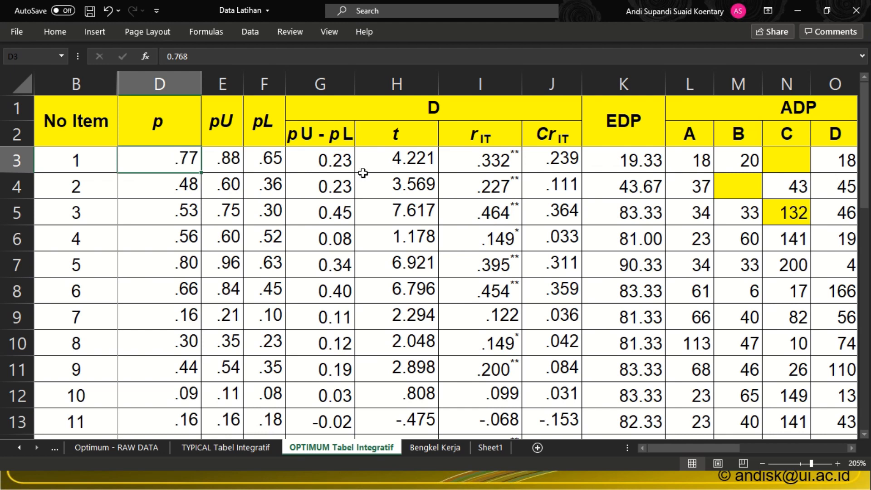
{"action": "left_click", "coordinate": [494, 171]}
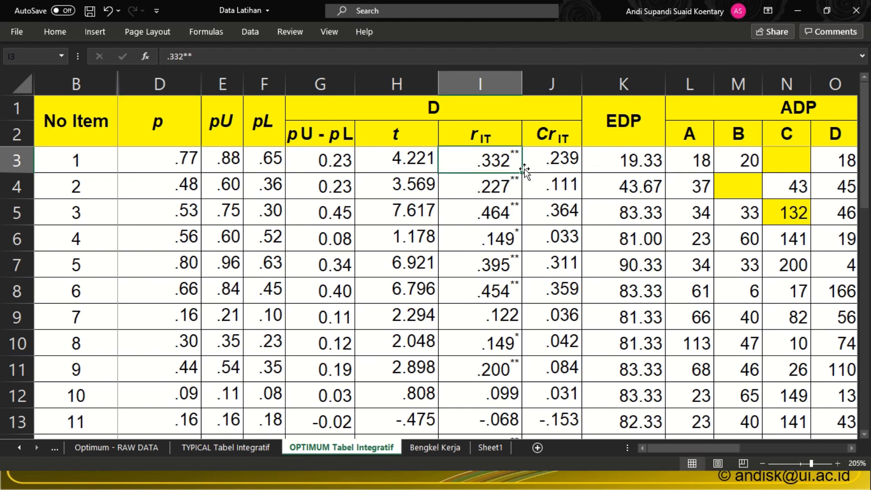
{"action": "left_click", "coordinate": [531, 169]}
{"action": "left_click", "coordinate": [498, 168]}
{"action": "left_click", "coordinate": [545, 167]}
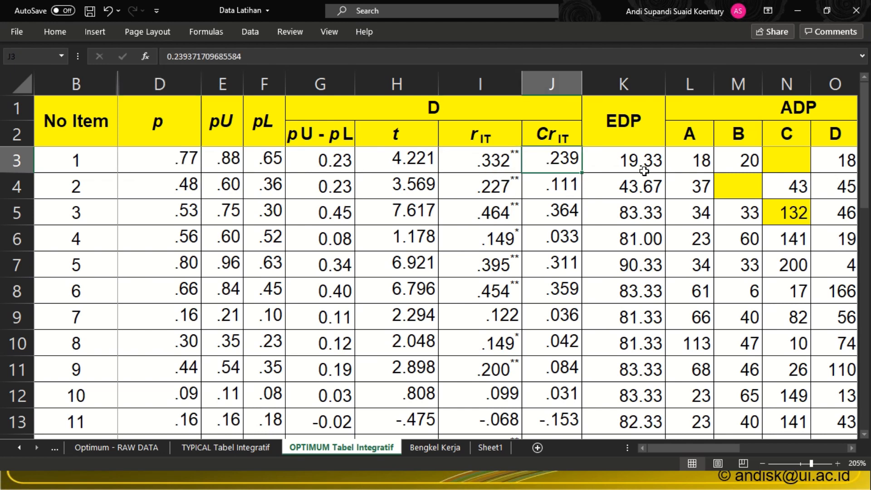
{"action": "left_click", "coordinate": [642, 167]}
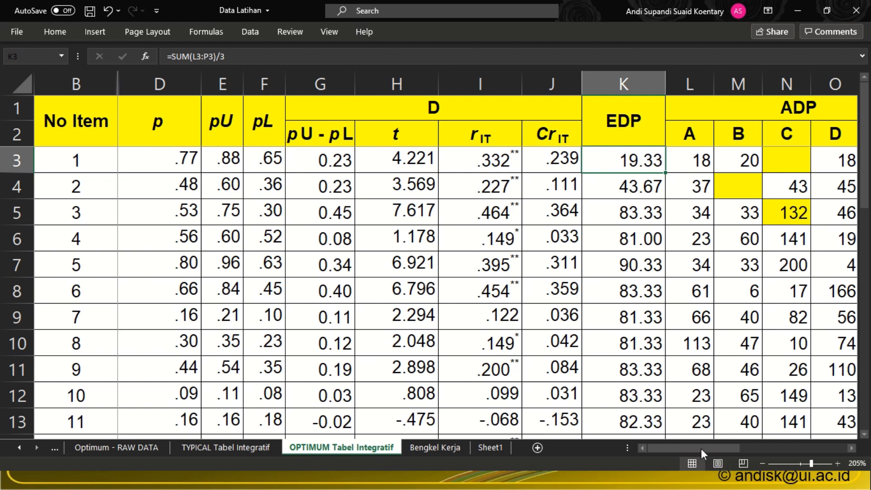
Examine item 1's ADP counts for distractors A, B and D against its EDP in the OPTIMUM Tabel Integratif sheet
{"action": "left_click_drag", "start_coordinate": [701, 448], "coordinate": [741, 449]}
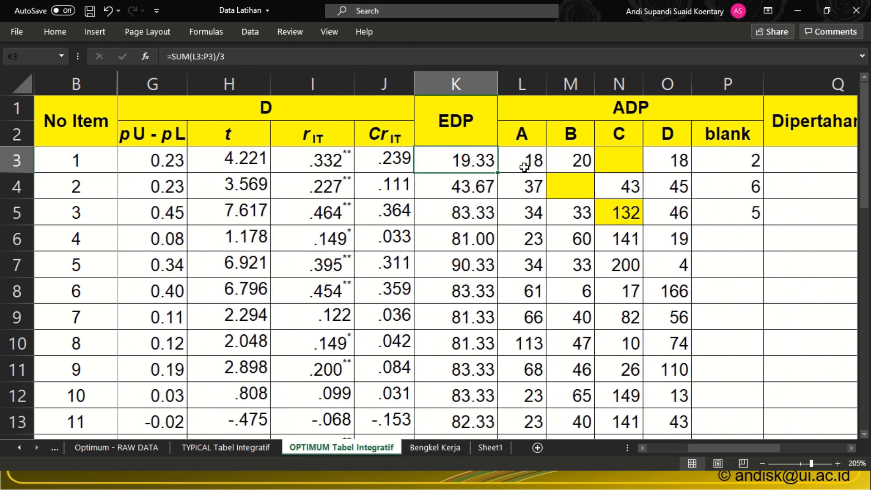
{"action": "left_click", "coordinate": [519, 160]}
{"action": "left_click", "coordinate": [564, 158]}
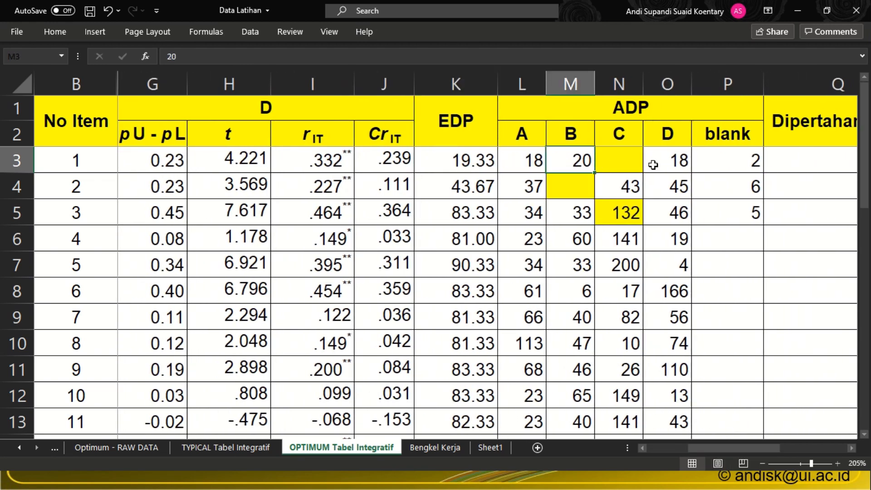
{"action": "left_click", "coordinate": [655, 164]}
{"action": "left_click_drag", "start_coordinate": [699, 449], "coordinate": [730, 449]}
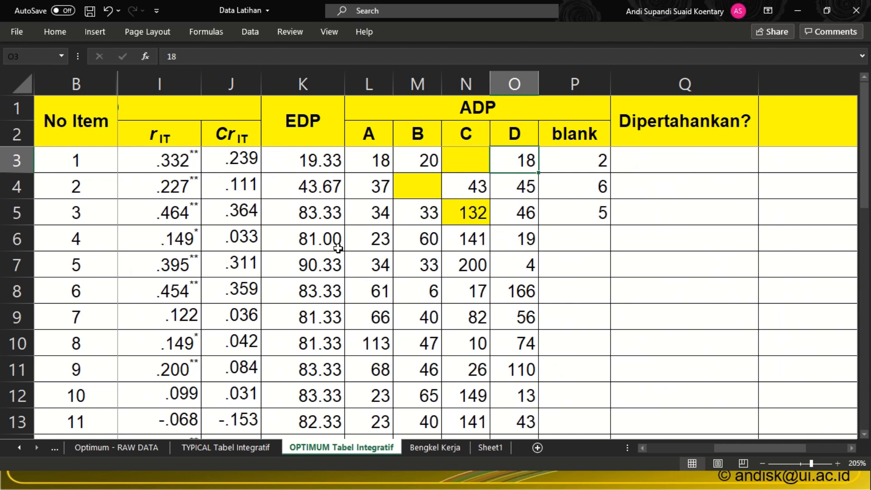
Fill item 4's EDP cell and its ADP cells for options A to C with light blue
{"action": "left_click_drag", "start_coordinate": [331, 245], "coordinate": [467, 238]}
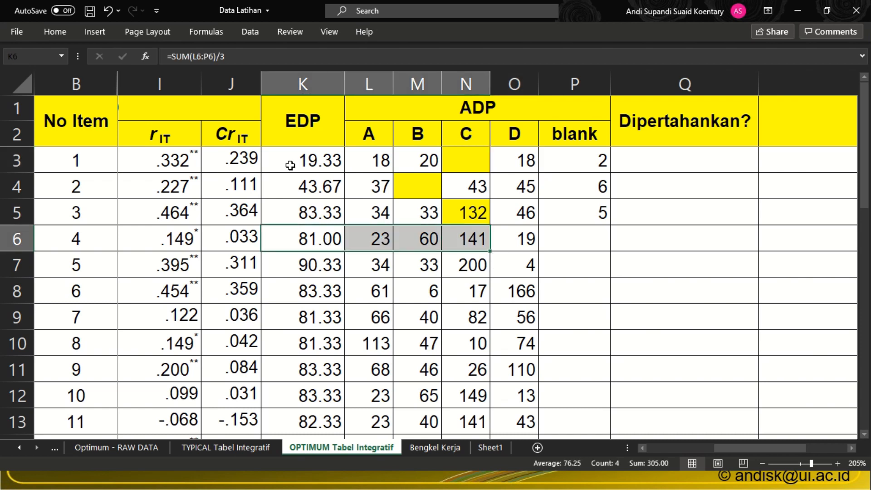
{"action": "left_click", "coordinate": [53, 36]}
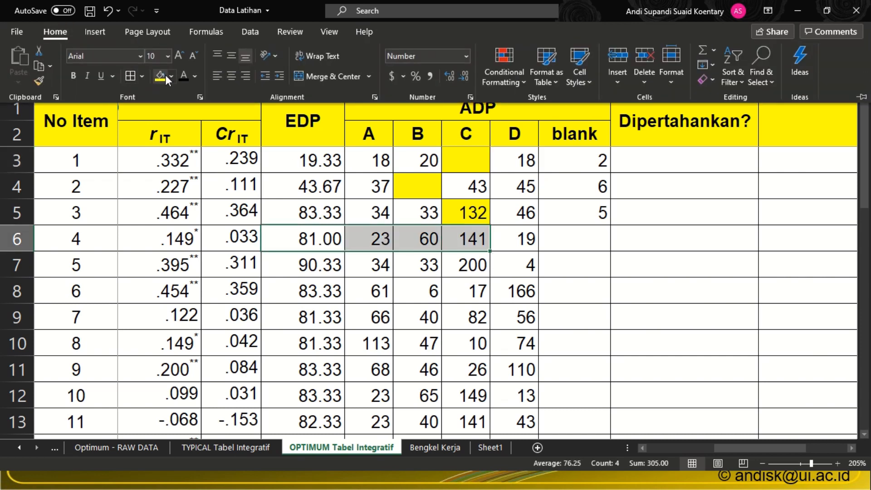
{"action": "left_click", "coordinate": [172, 74]}
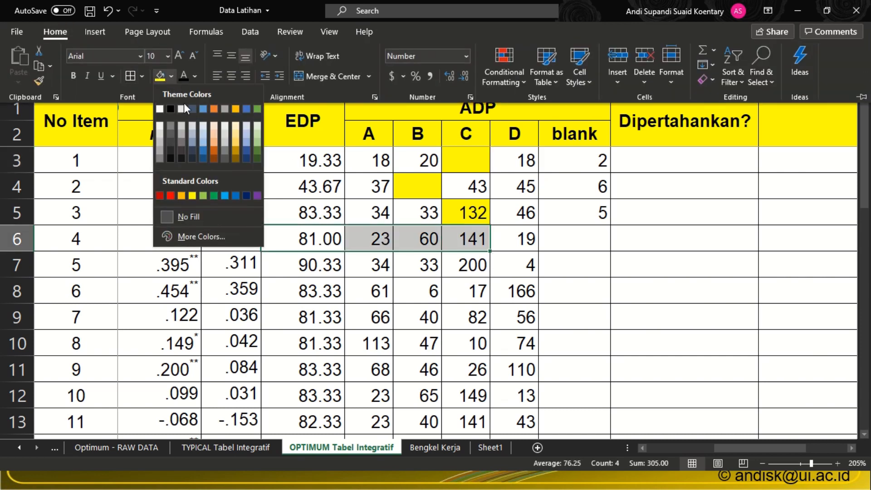
{"action": "left_click", "coordinate": [225, 195]}
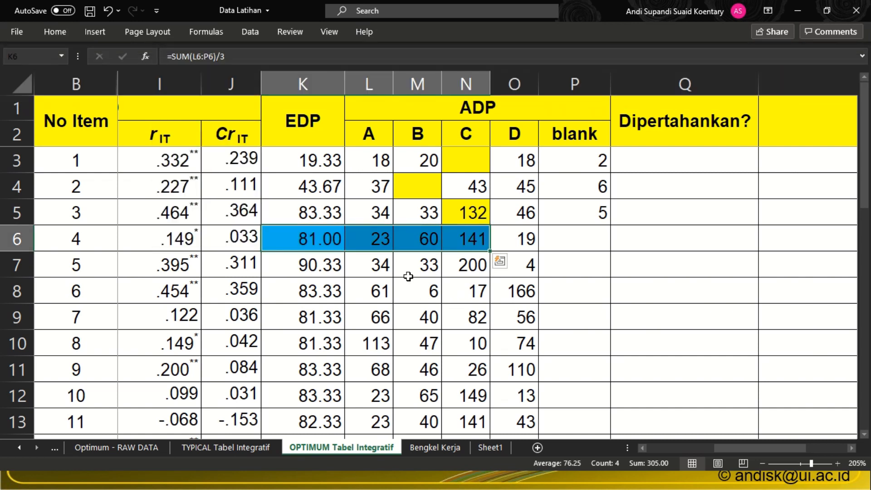
Compare item 4's EDP with its ADP counts for options A, B and C, using item 1's row as reference
{"action": "left_click", "coordinate": [319, 233]}
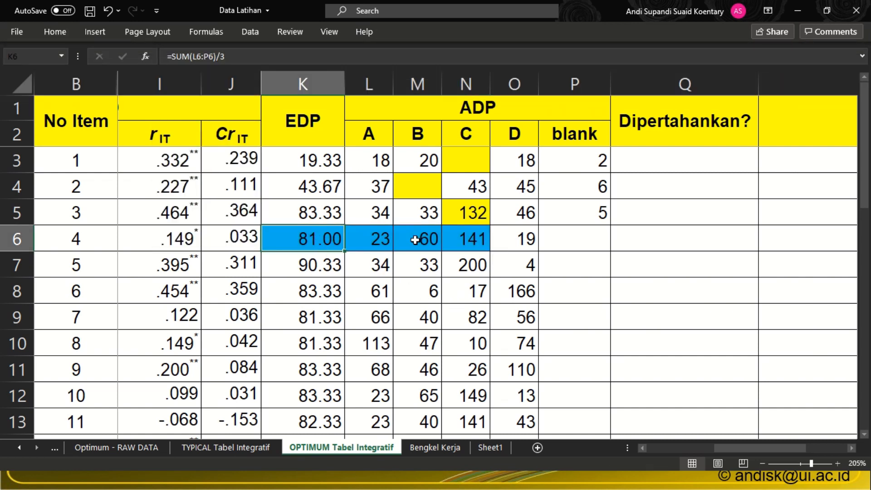
{"action": "left_click", "coordinate": [383, 244]}
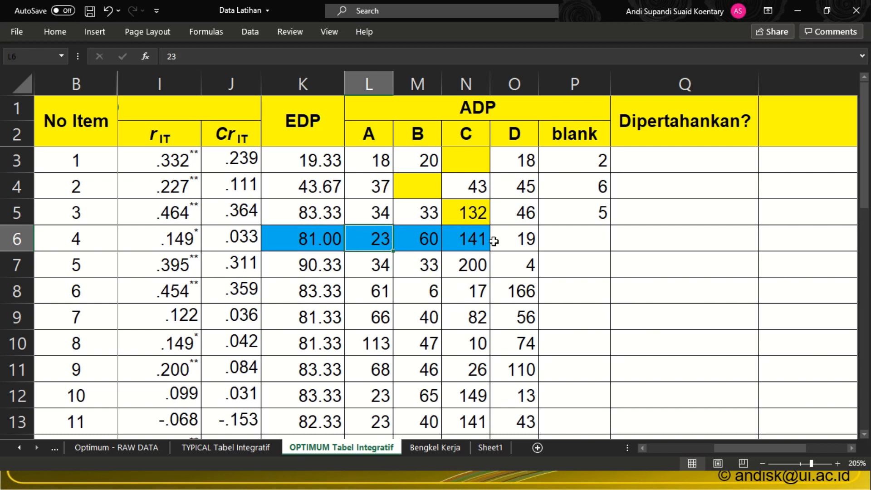
{"action": "left_click", "coordinate": [481, 238]}
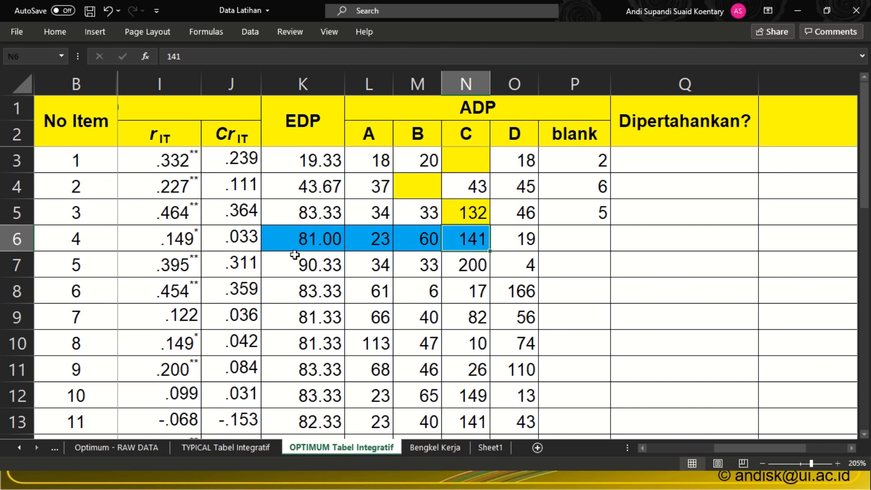
{"action": "left_click_drag", "start_coordinate": [320, 165], "coordinate": [512, 164]}
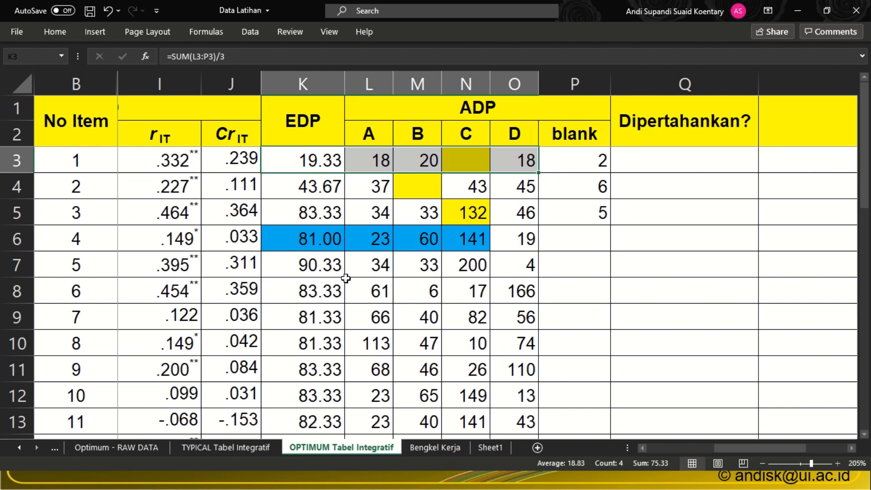
{"action": "left_click", "coordinate": [319, 243]}
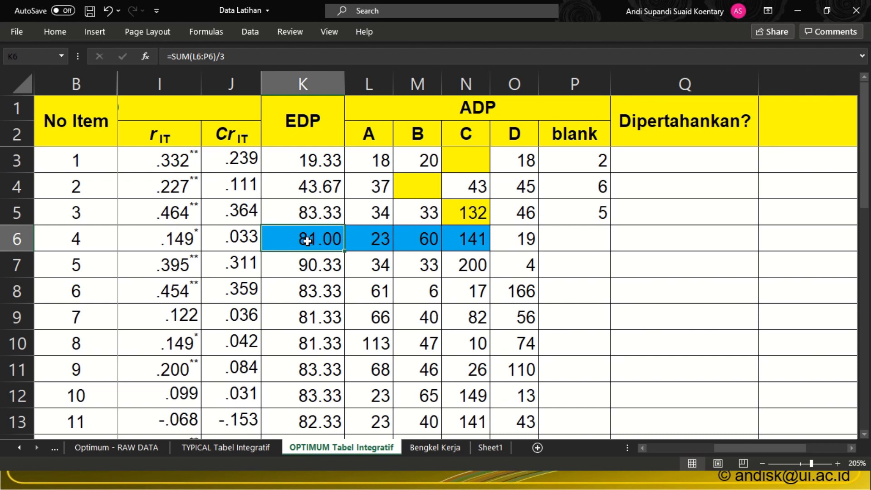
{"action": "left_click", "coordinate": [430, 240]}
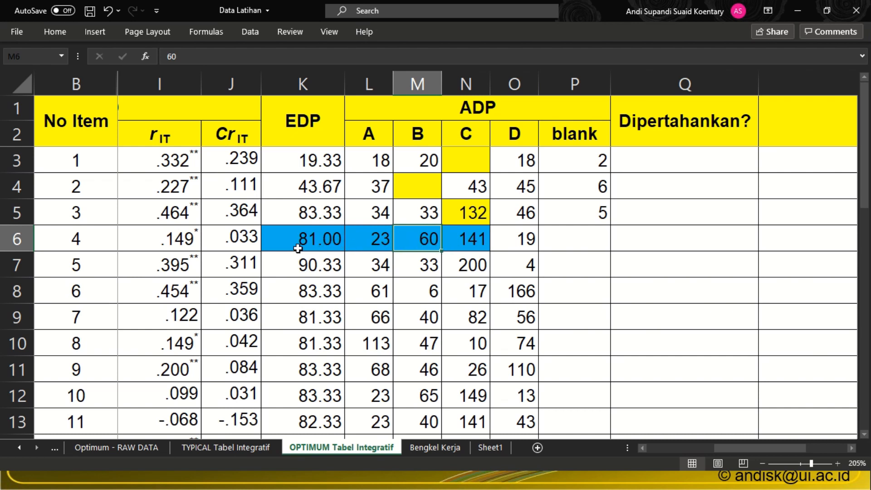
Clear item 4's answer-key ADP count under option C
{"action": "left_click", "coordinate": [464, 240]}
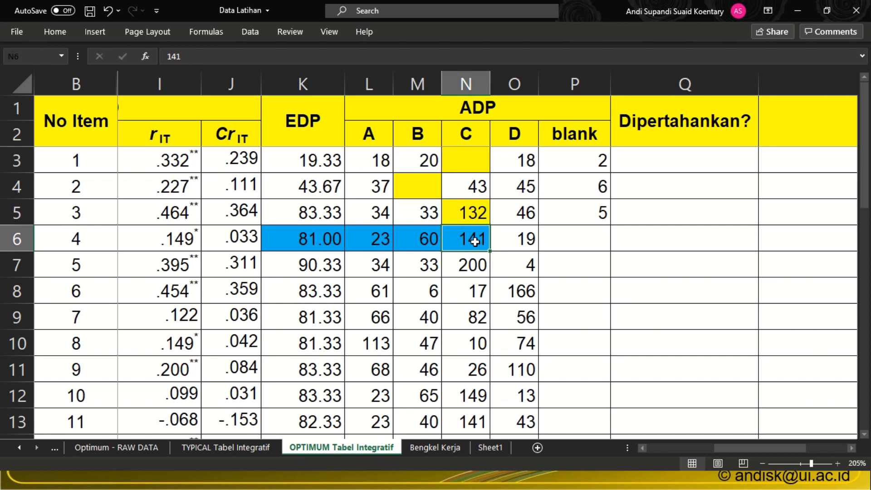
{"action": "key", "text": "Delete"}
{"action": "left_click", "coordinate": [466, 261]}
Check item 4's recalculated EDP against its remaining distractor counts for options A, B and D
{"action": "left_click", "coordinate": [316, 243]}
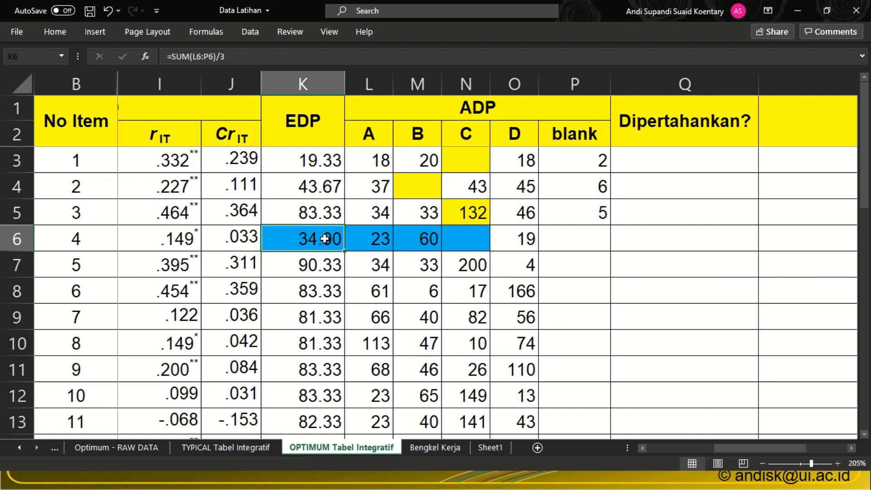
{"action": "left_click", "coordinate": [377, 240]}
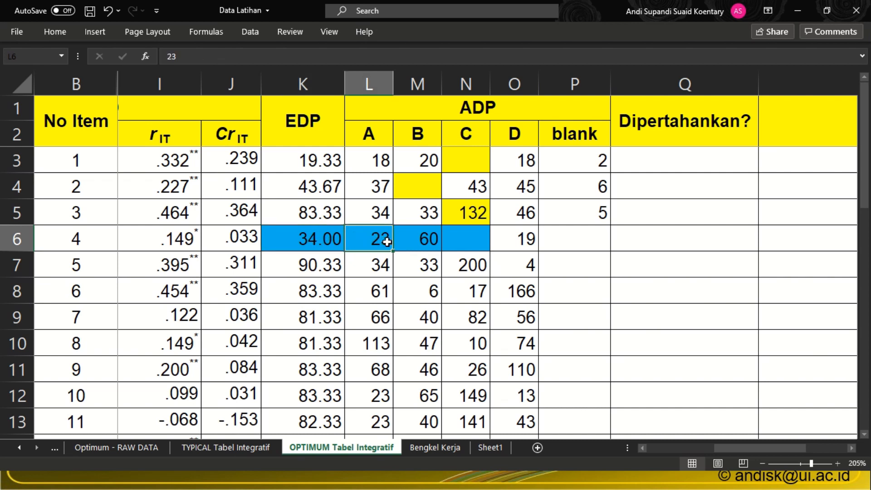
{"action": "left_click", "coordinate": [424, 243]}
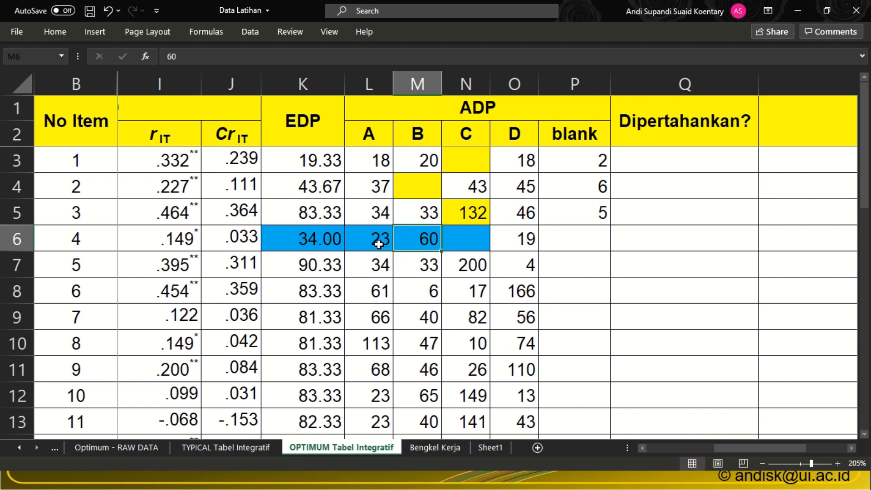
{"action": "left_click_drag", "start_coordinate": [377, 243], "coordinate": [521, 249]}
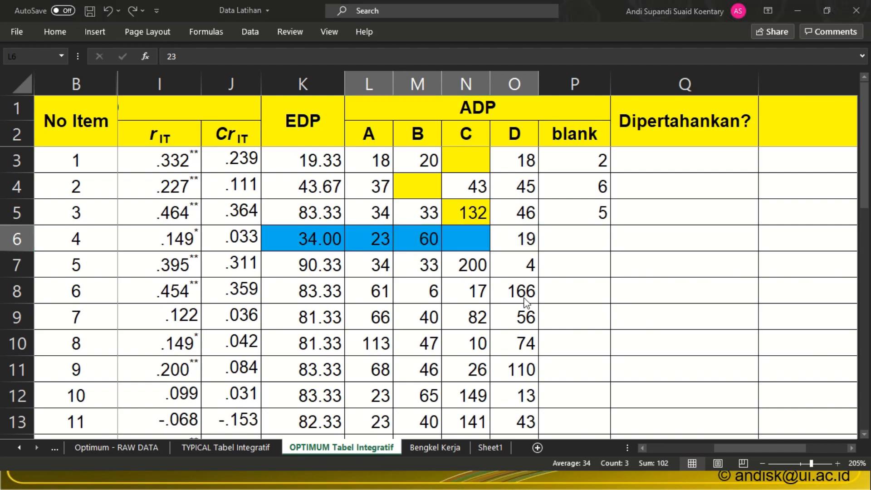
Switch to the APsyUP Meter workbook's ADP-EDP sheet and clear item 10's answer-key ADP count under option A
{"action": "key", "text": "alt+Tab"}
{"action": "key", "text": "alt+Tab"}
{"action": "key", "text": "alt+Tab"}
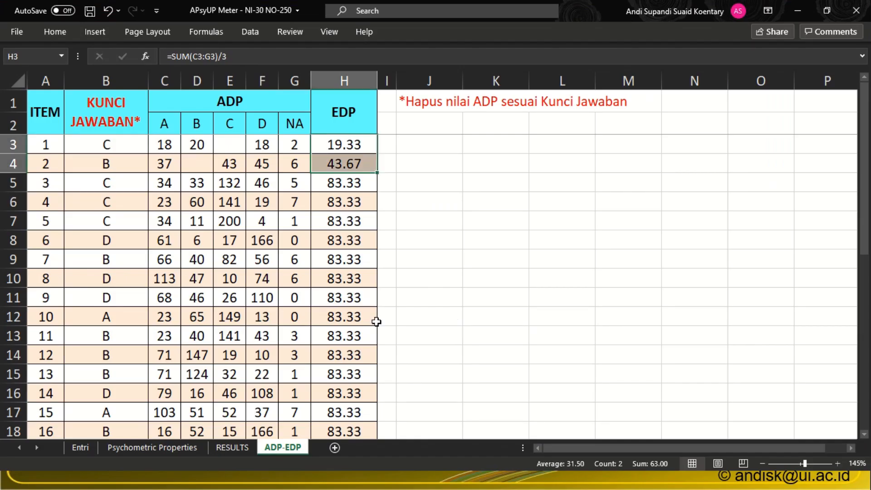
{"action": "left_click", "coordinate": [291, 290]}
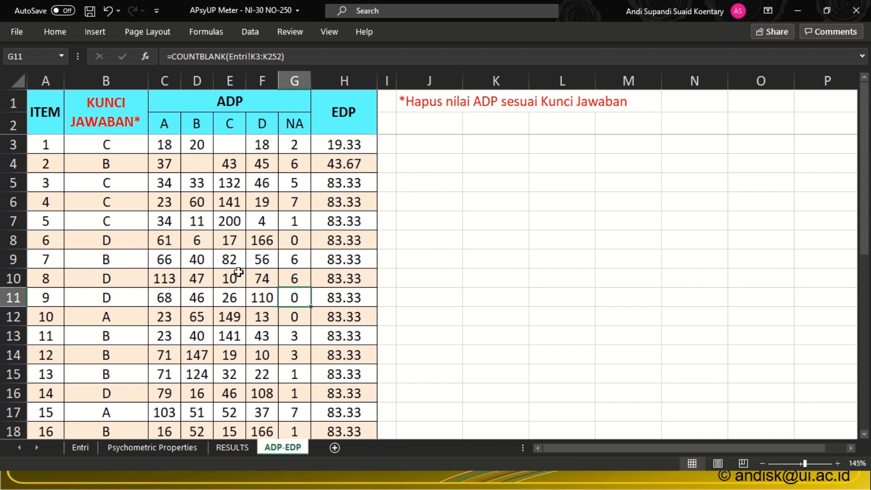
{"action": "left_click", "coordinate": [175, 316]}
{"action": "key", "text": "Delete"}
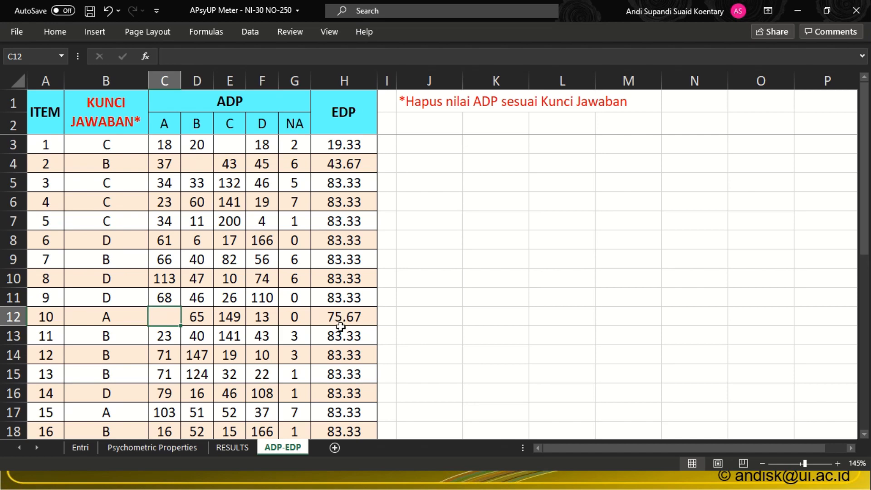
Examine item 10's EDP and compare it with the ADP counts of distractors C and D
{"action": "left_click", "coordinate": [47, 316]}
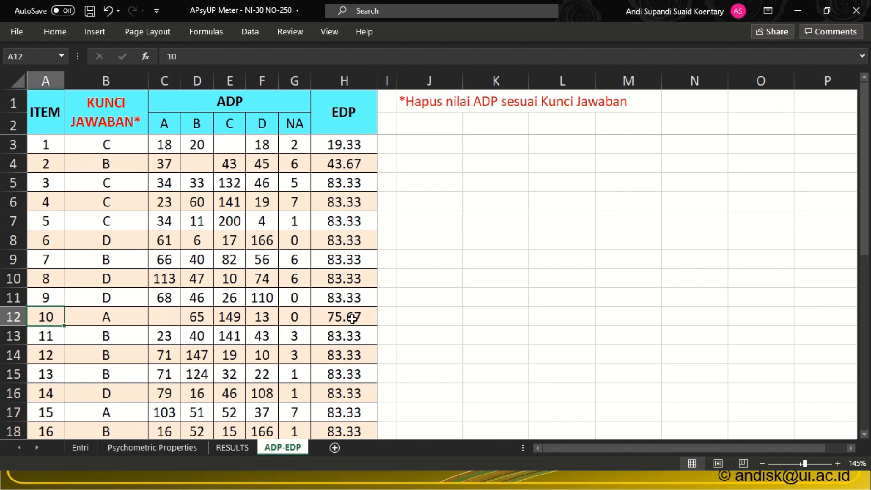
{"action": "scroll", "coordinate": [356, 324], "scroll_direction": "up", "scroll_amount": 2}
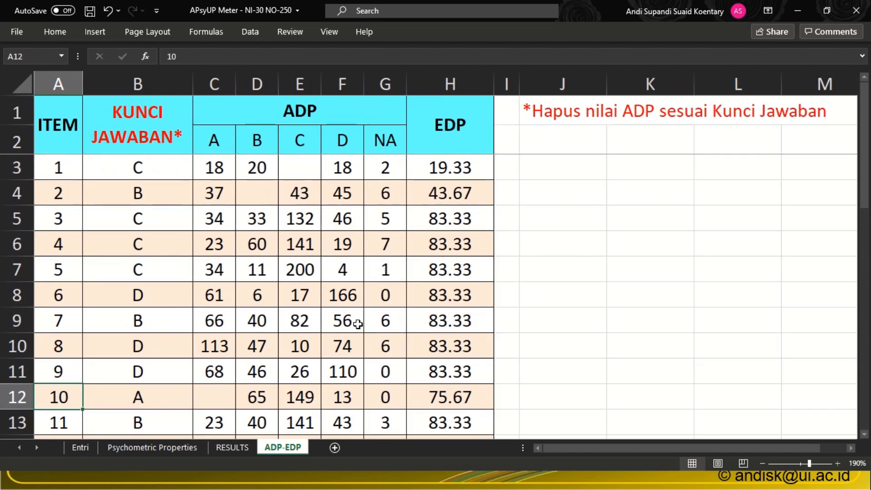
{"action": "scroll", "coordinate": [360, 326], "scroll_direction": "down", "scroll_amount": 2}
{"action": "scroll", "coordinate": [426, 297], "scroll_direction": "up", "scroll_amount": 1}
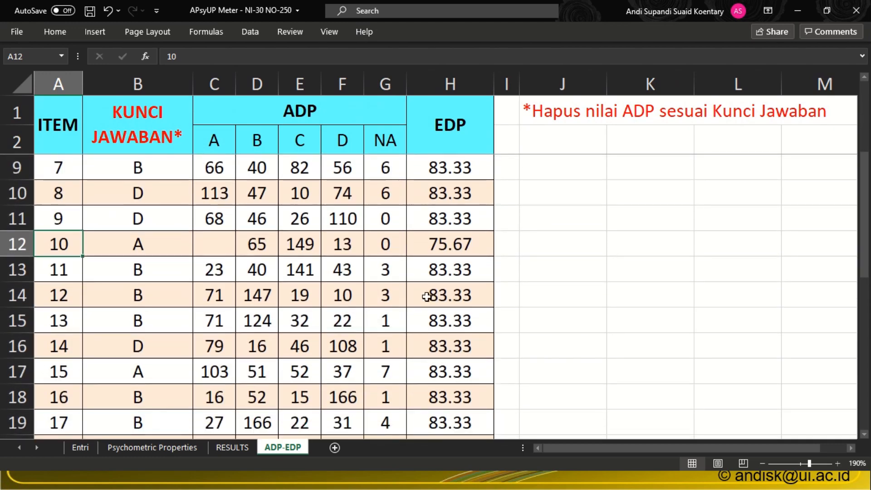
{"action": "left_click", "coordinate": [452, 249]}
{"action": "left_click", "coordinate": [343, 248]}
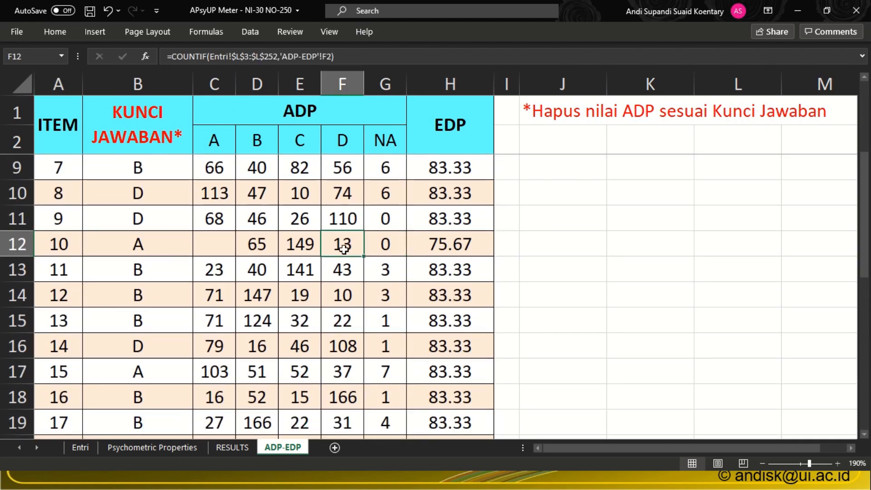
{"action": "left_click", "coordinate": [298, 247]}
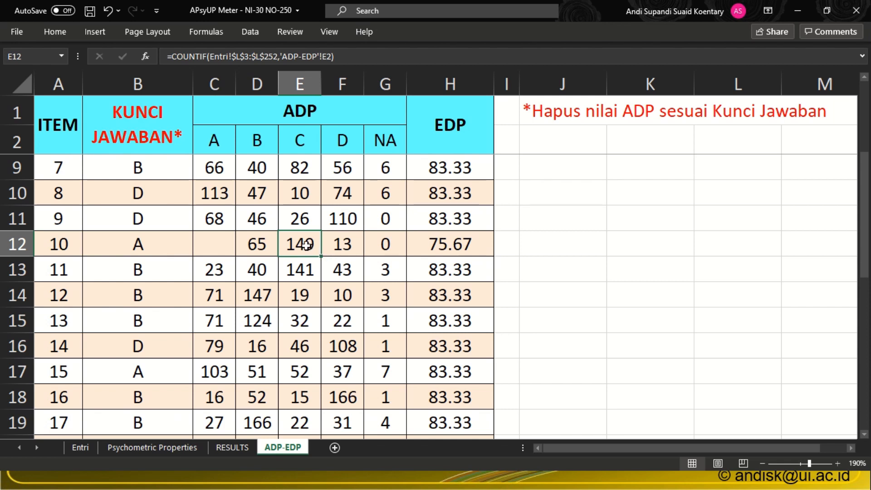
{"action": "left_click", "coordinate": [326, 244], "text": "shift"}
{"action": "left_click", "coordinate": [305, 247]}
{"action": "left_click", "coordinate": [341, 244]}
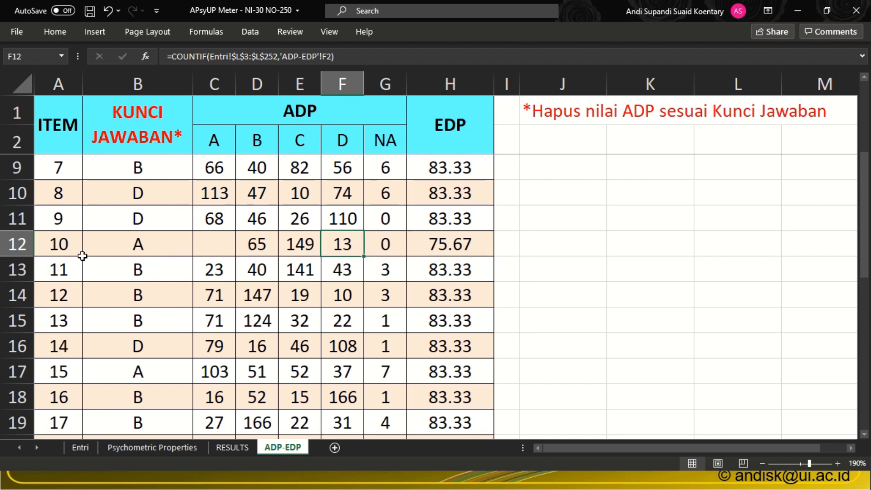
{"action": "left_click", "coordinate": [48, 247]}
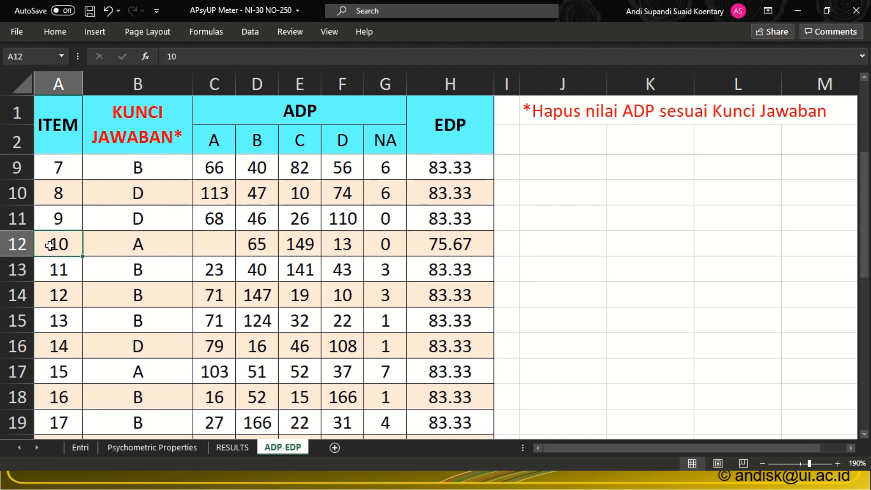
{"action": "left_click", "coordinate": [300, 245]}
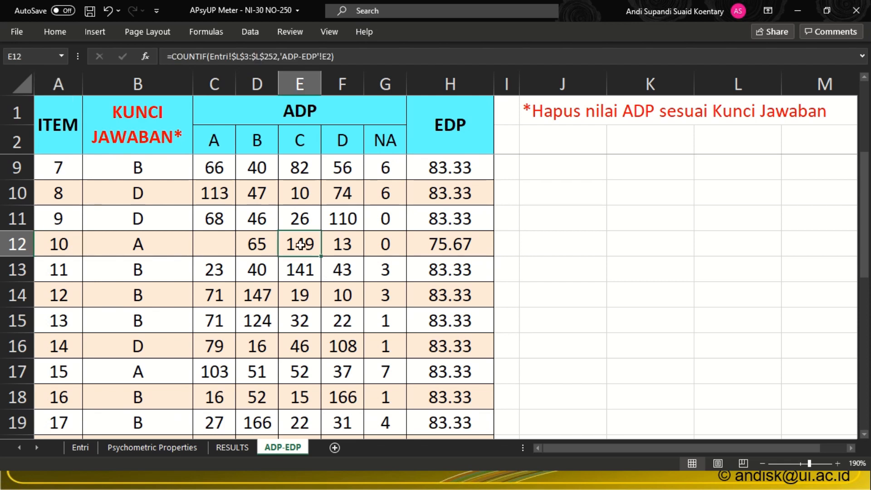
{"action": "left_click", "coordinate": [339, 243]}
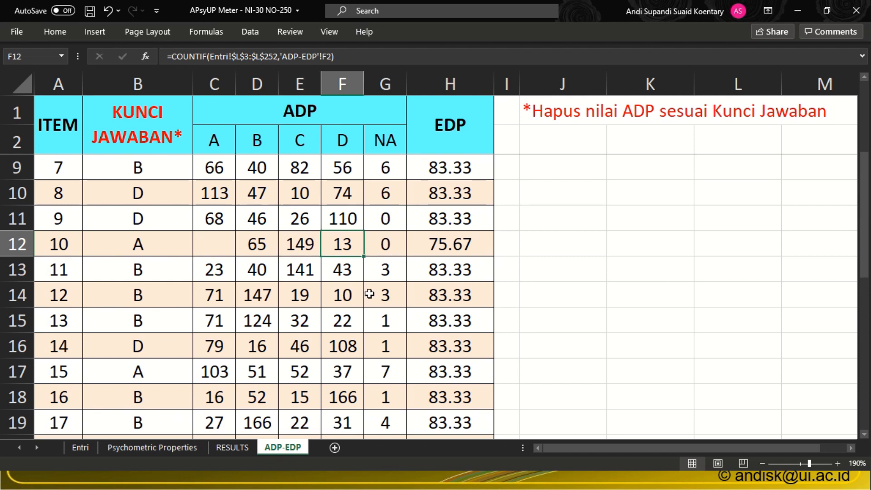
Return to the slide presentation and advance from the integrative item analysis slide to the Give Away QUIZ slide
{"action": "key", "text": "alt+Tab"}
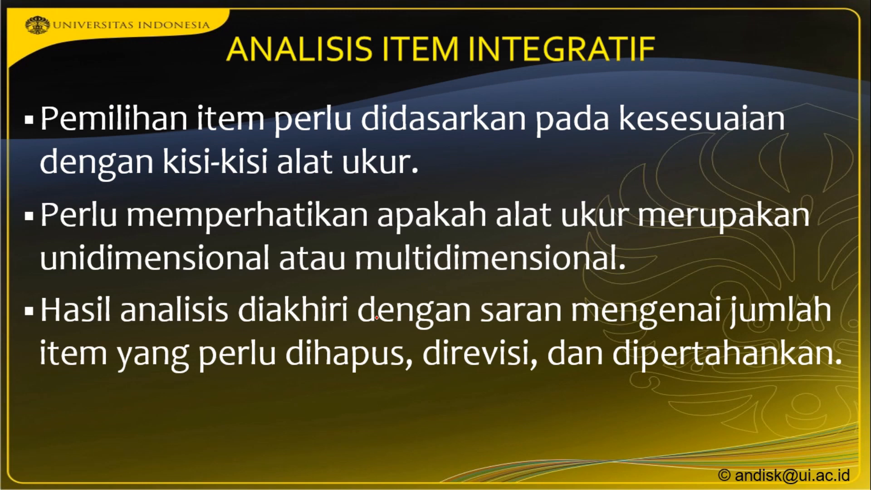
{"action": "key", "text": "Right"}
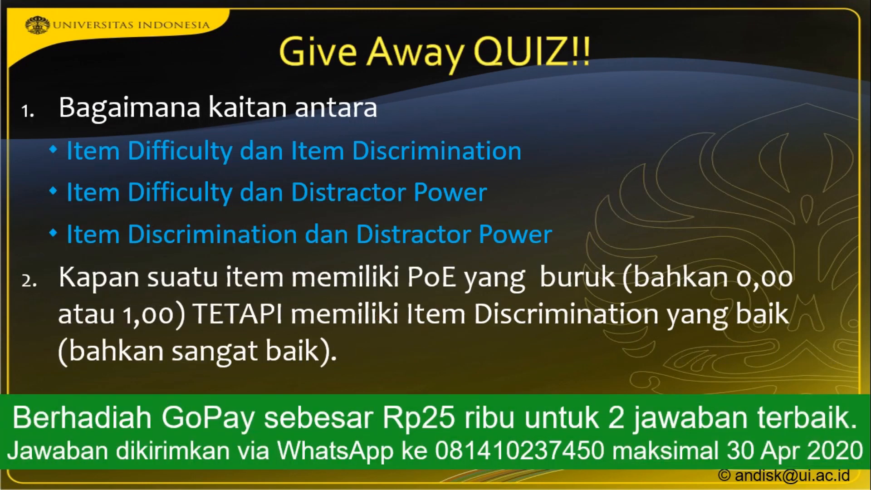